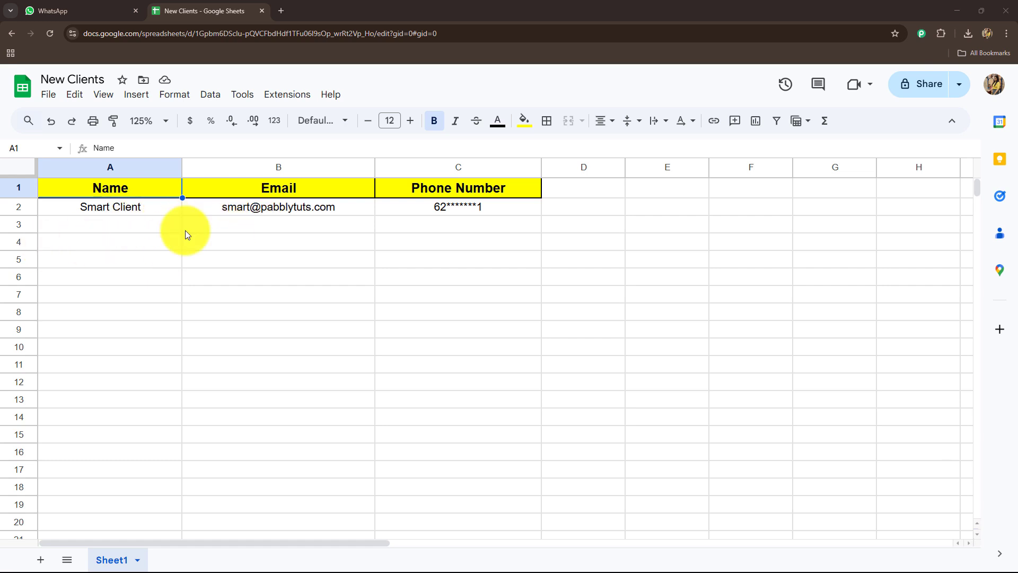
- Add a new client's name and e-mail address in row 3 of the New Clients sheet
click(128, 224)
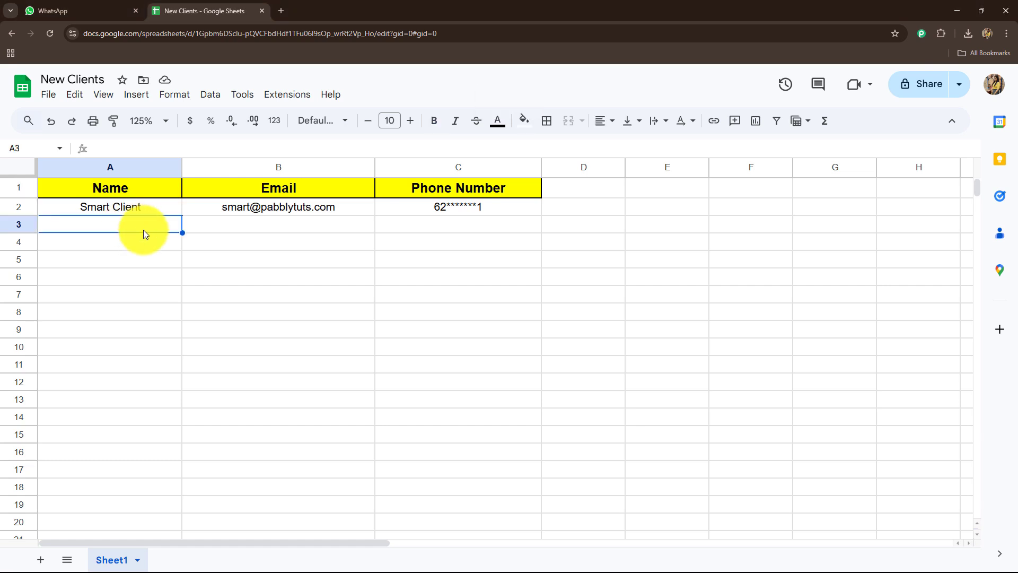
text(Test User)
key(Tab)
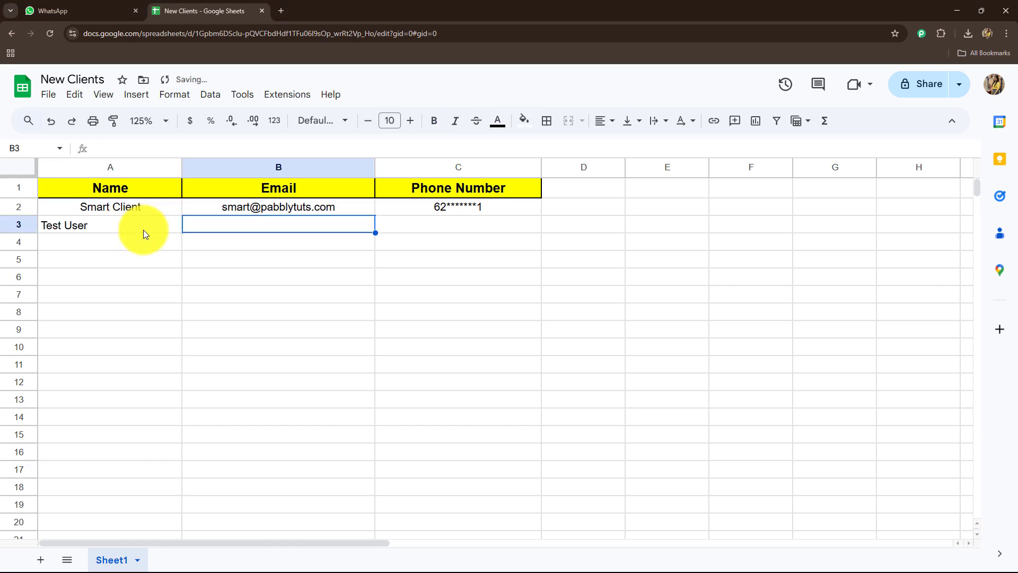
key(ctrl+v)
key(Return)
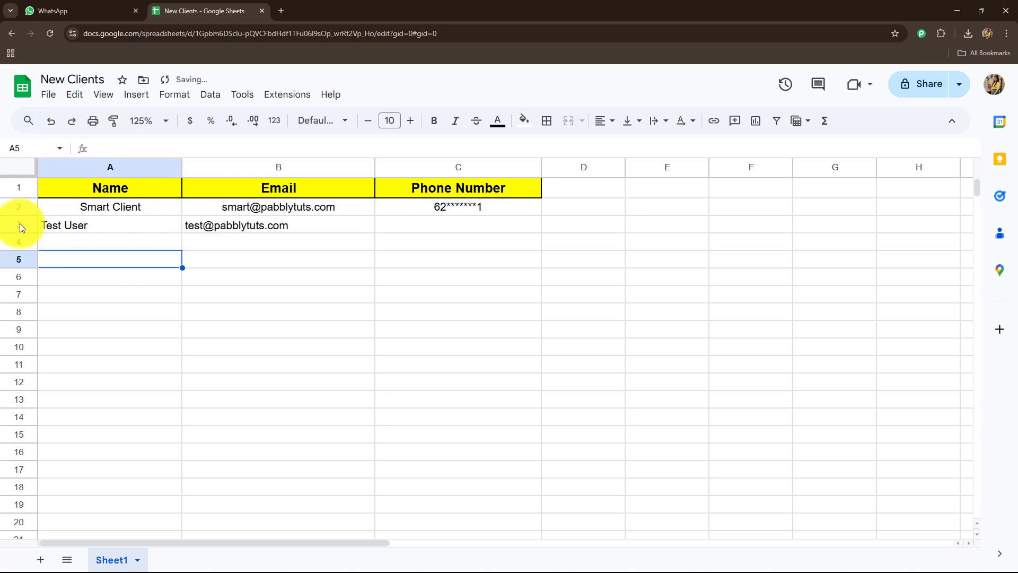
- Center-align the contents of row 3 and enter the new client's phone number in C3
click(19, 224)
key(ctrl+shift+e)
click(451, 224)
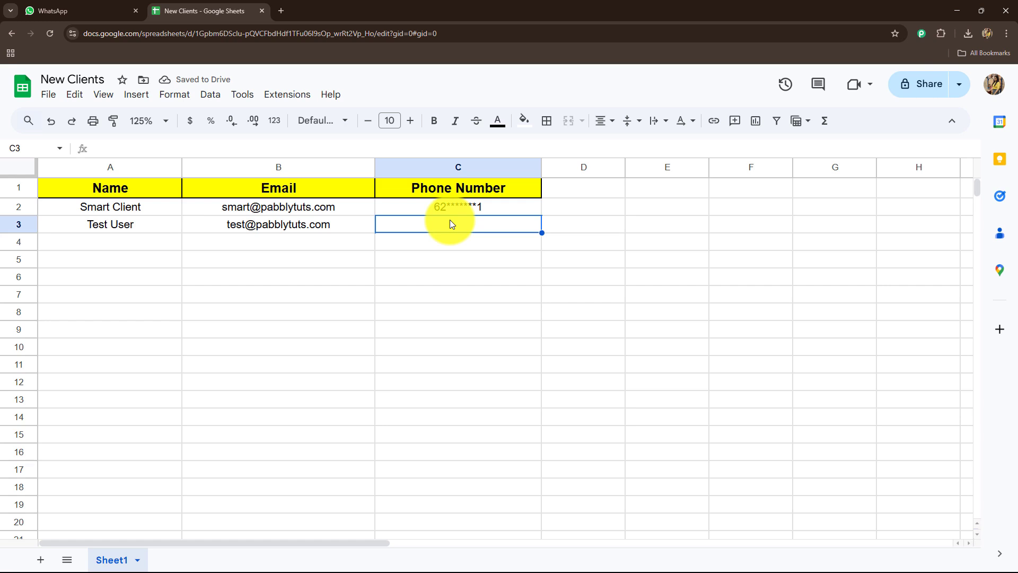
key(ctrl+v)
key(Return)
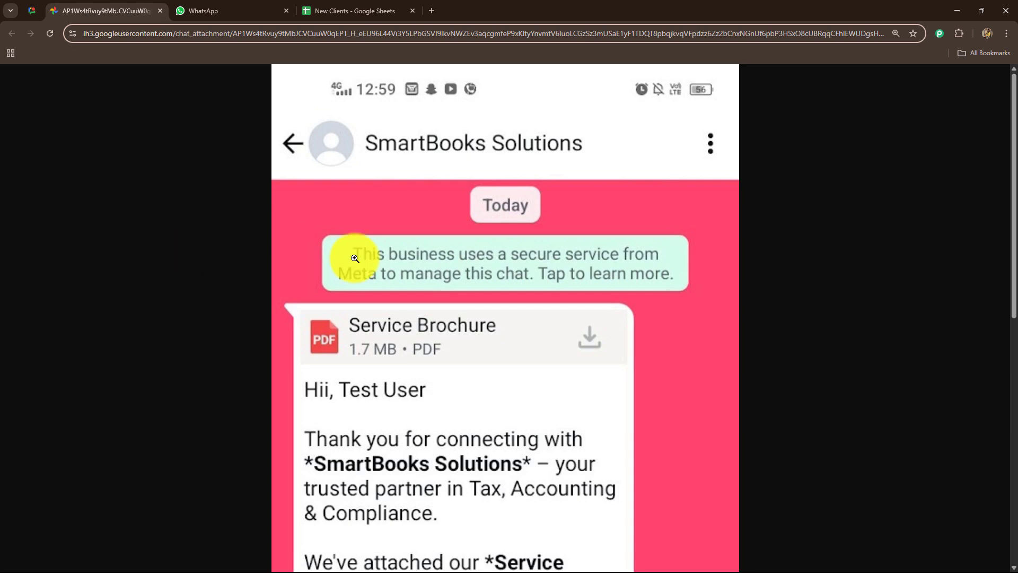
- Read through the received WhatsApp message with the Service Brochure PDF, and return to the New Clients sheet
click(355, 258)
scroll(347, 265, down, 2)
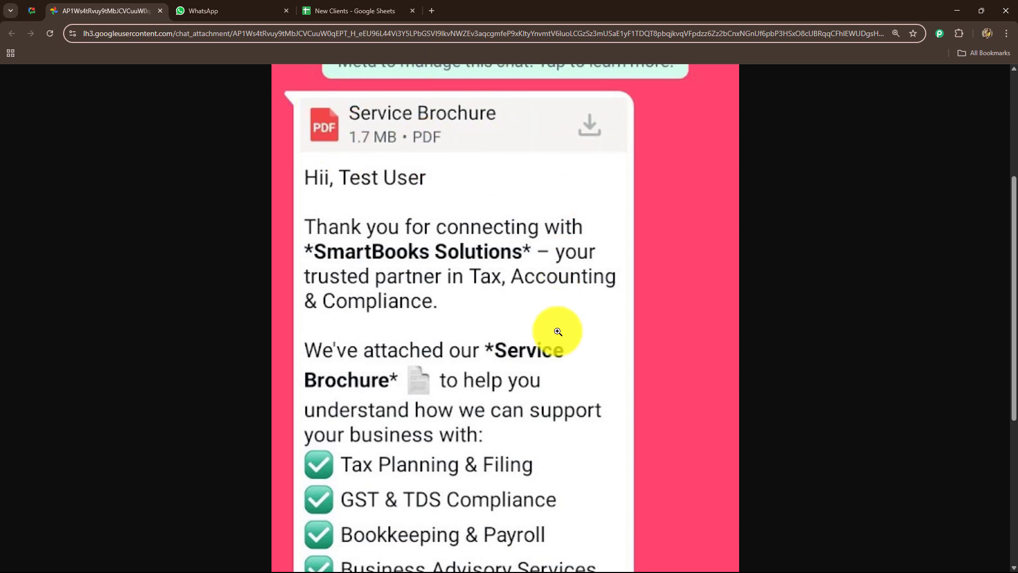
scroll(550, 345, down, 5)
scroll(554, 372, up, 5)
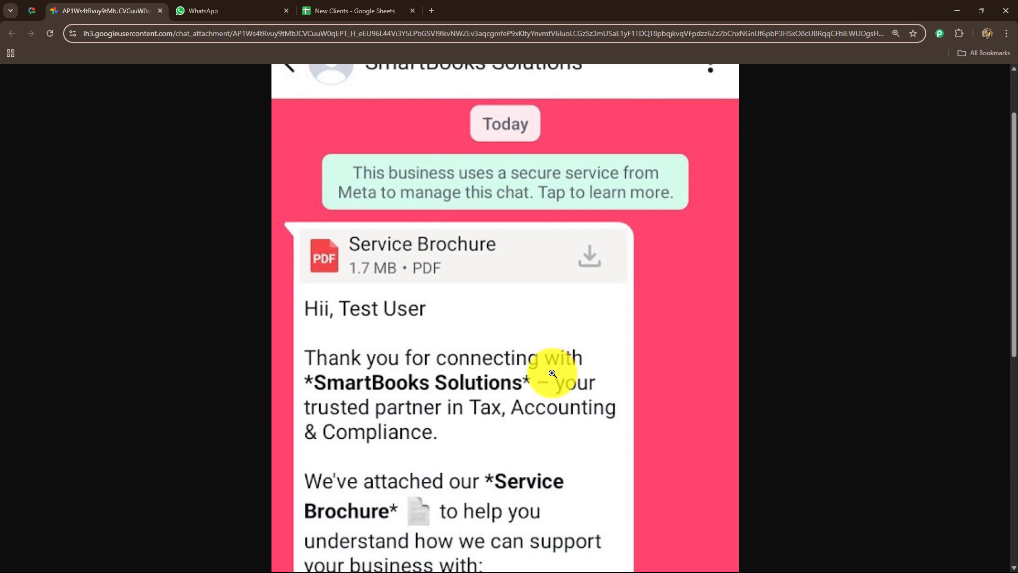
click(355, 11)
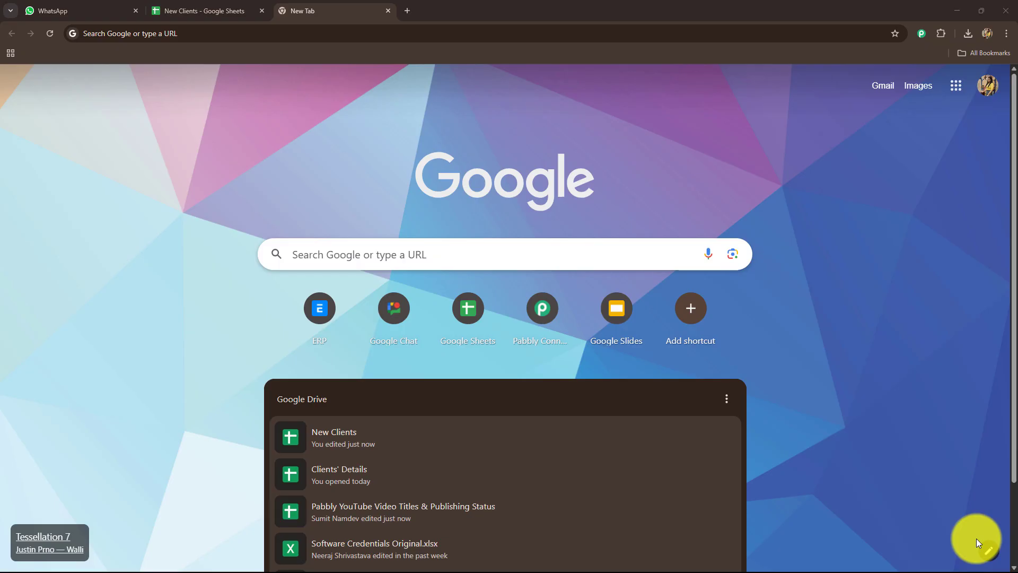
- Open the Pabbly Connect website at pabbly.com/connect and look at its main headline
click(202, 37)
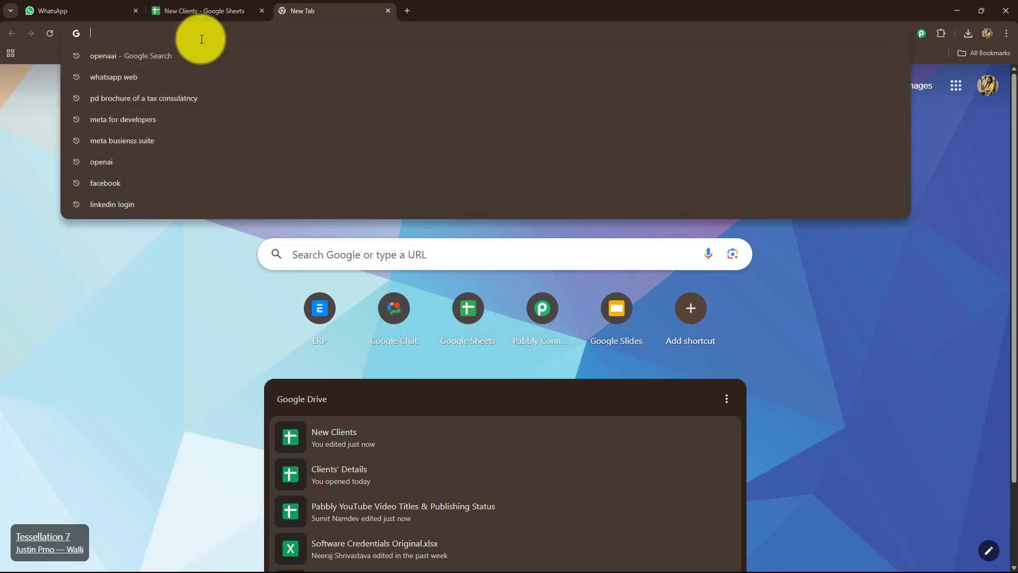
text(pabbly)
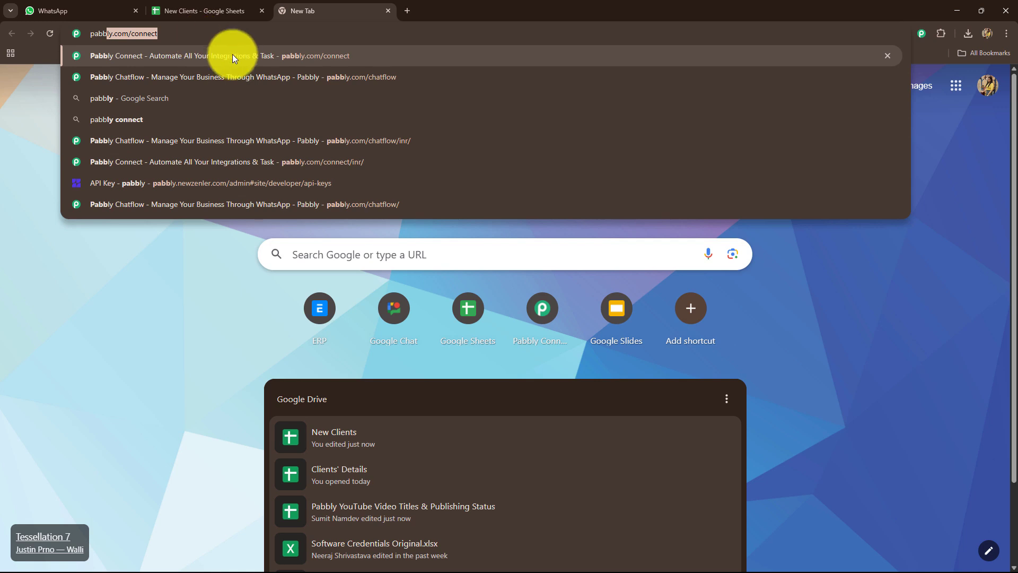
key(Return)
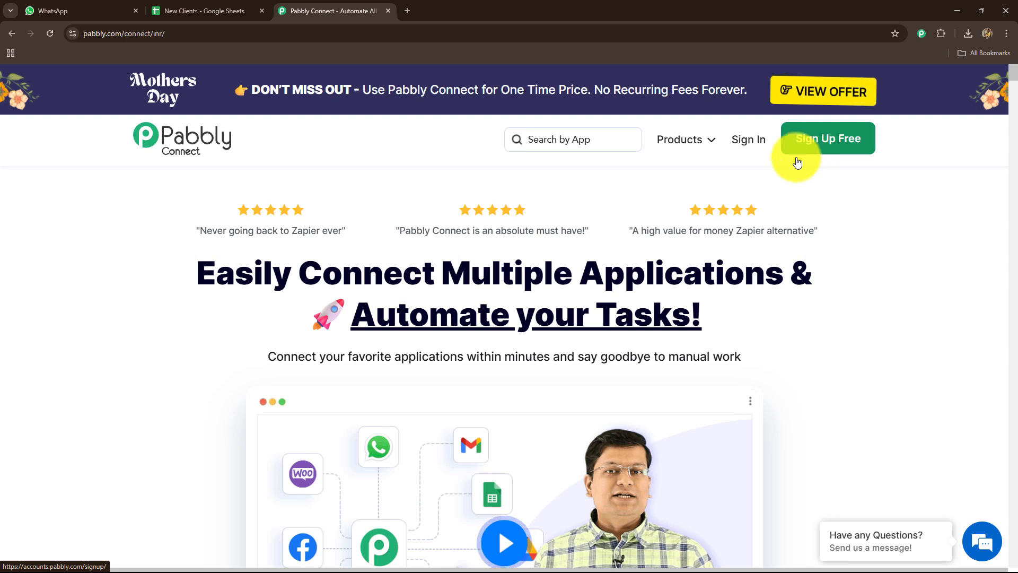
drag(197, 277, 759, 323)
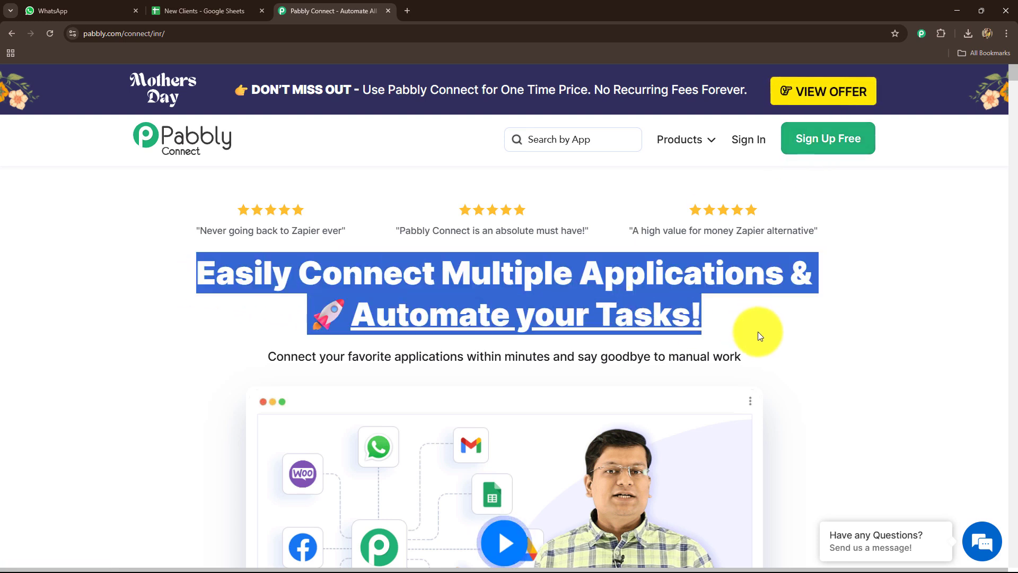
click(759, 332)
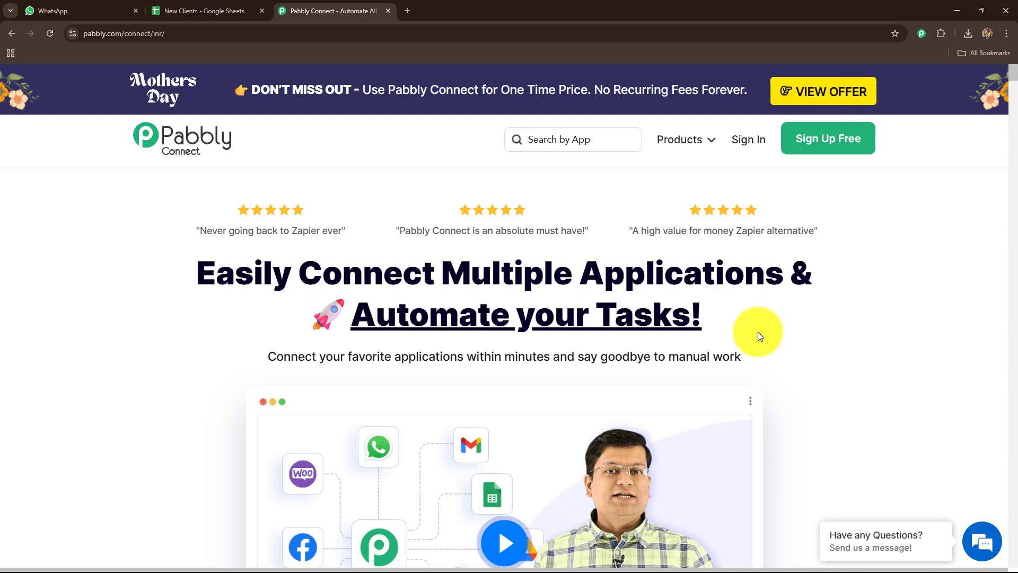
- Sign in to Pabbly and access Pabbly Connect from the All Pabbly Apps page
click(754, 145)
drag(84, 158, 234, 158)
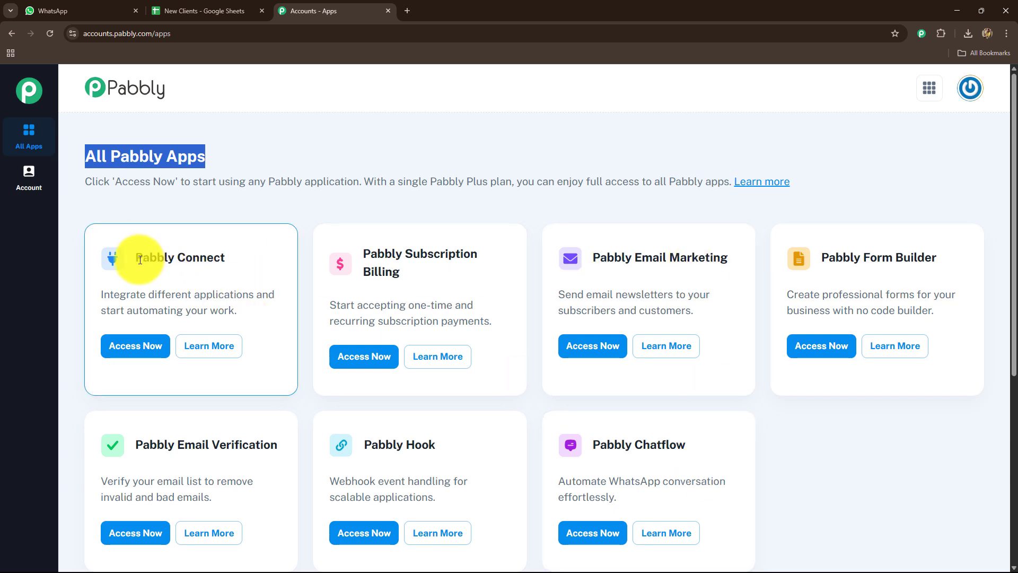
drag(135, 258, 238, 253)
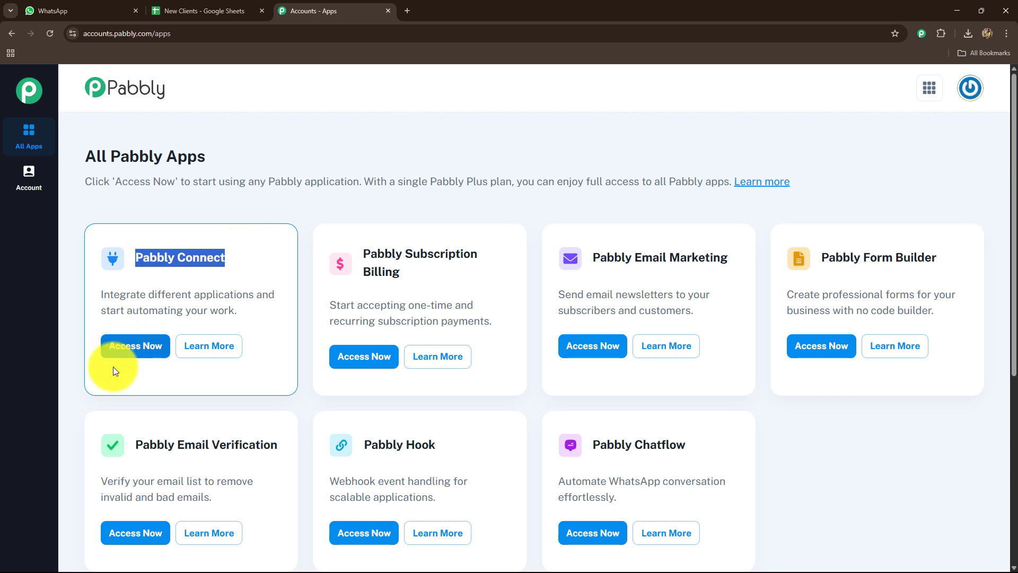
click(133, 350)
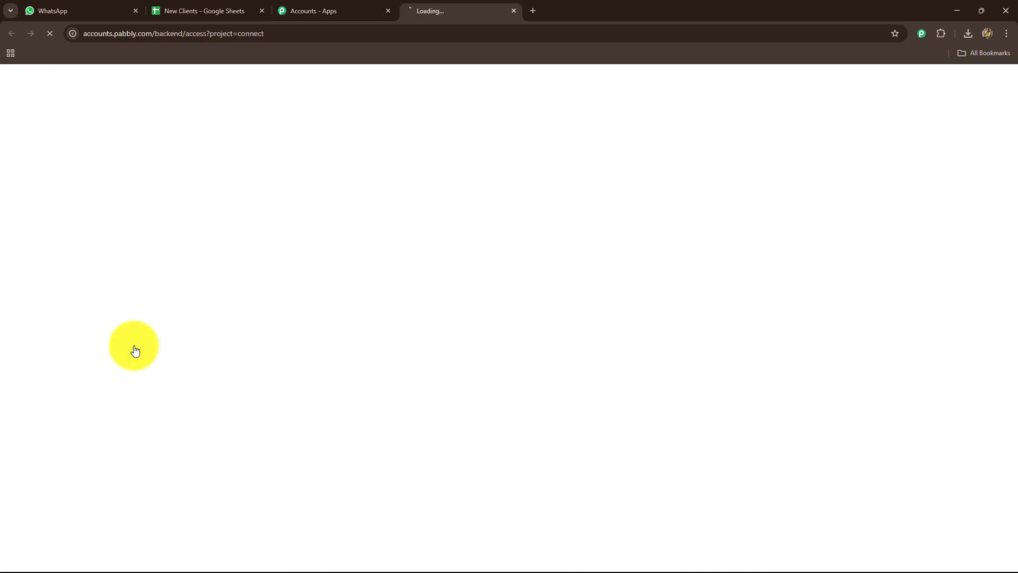
- Access Pabbly Chatflow from the All Pabbly Apps page as well, and switch back to the Pabbly Connect dashboard
click(310, 14)
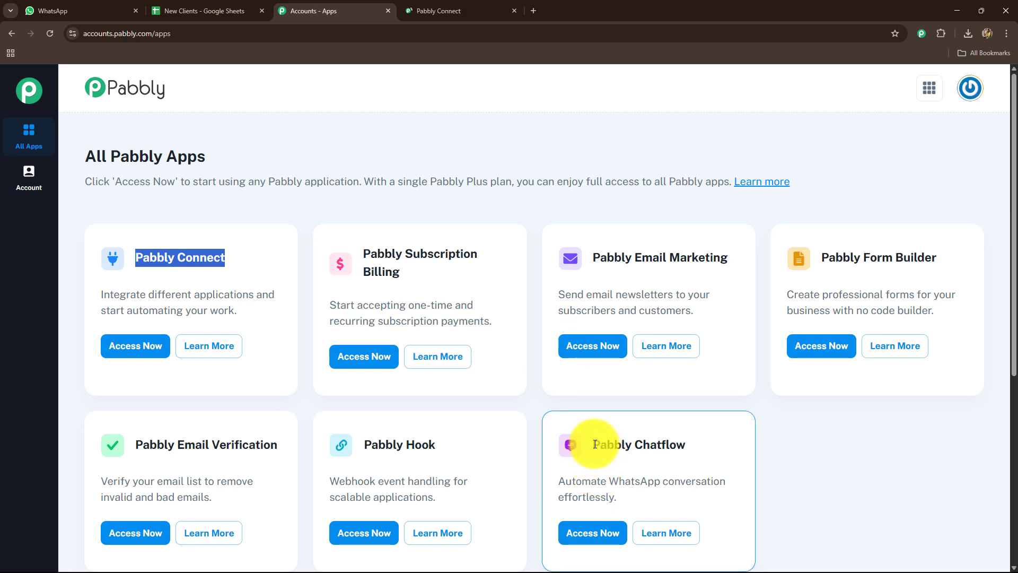
drag(594, 445, 648, 485)
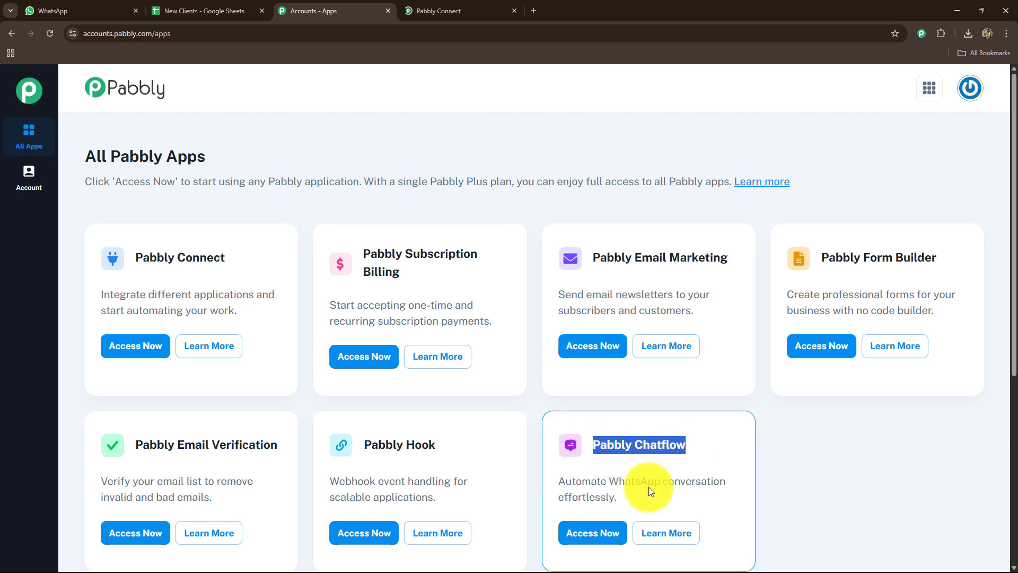
click(598, 537)
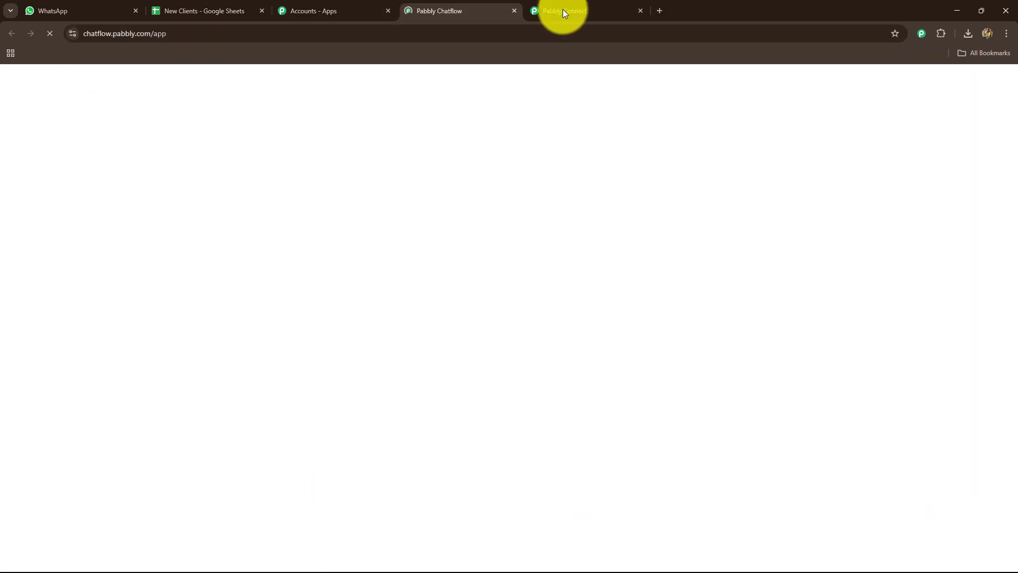
click(586, 12)
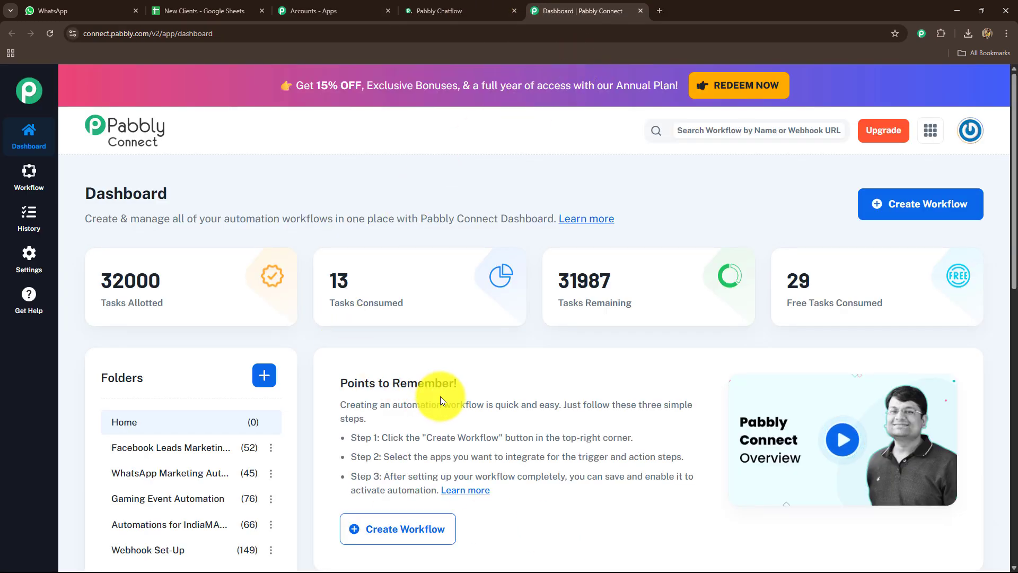
- Start a new workflow and name it "Automatically Send WhatsApp Messages with PDF Using Pabbly Chatflow"
scroll(441, 396, down, 6)
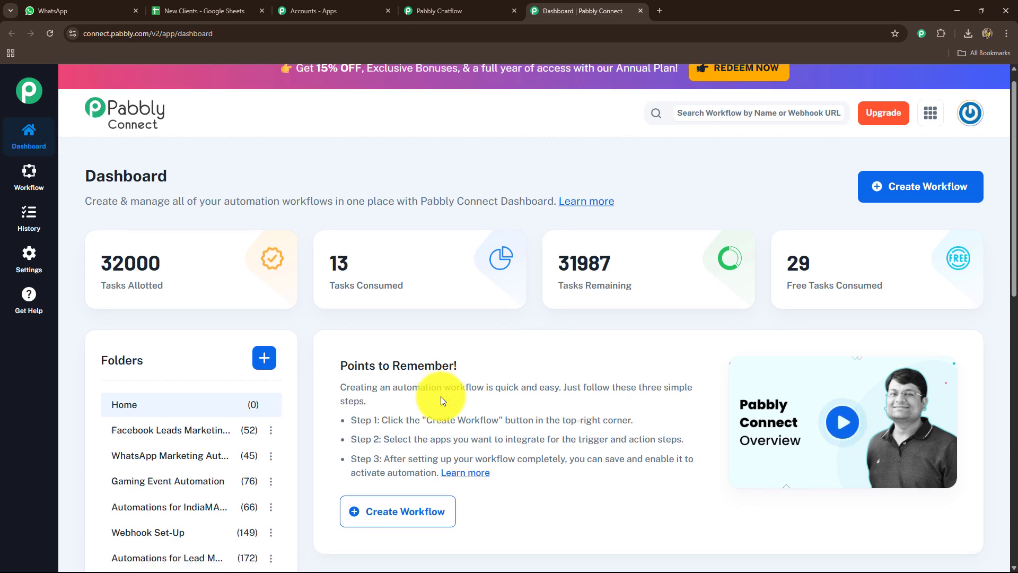
scroll(440, 396, up, 6)
scroll(442, 396, down, 6)
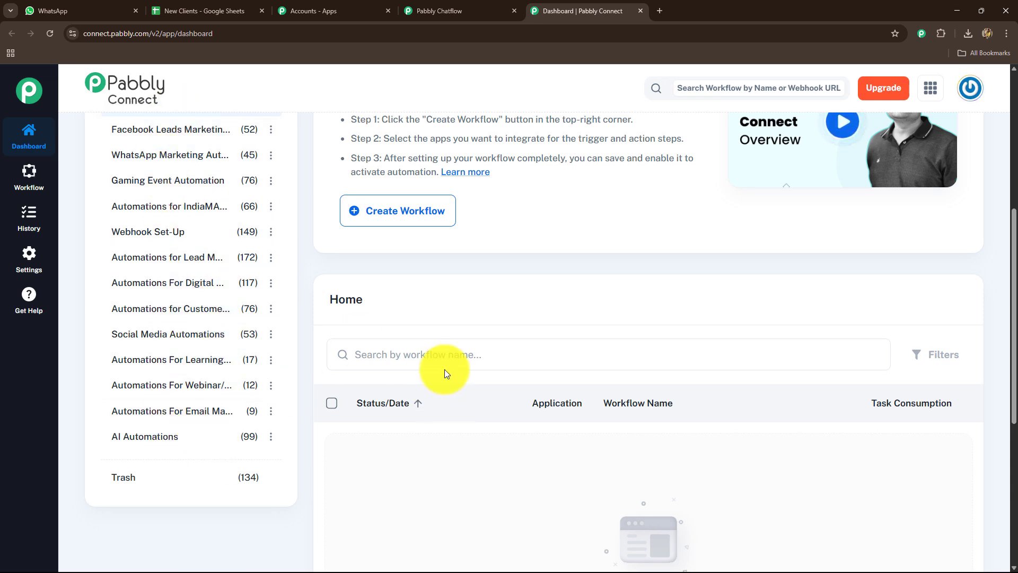
scroll(447, 369, up, 5)
scroll(448, 369, up, 2)
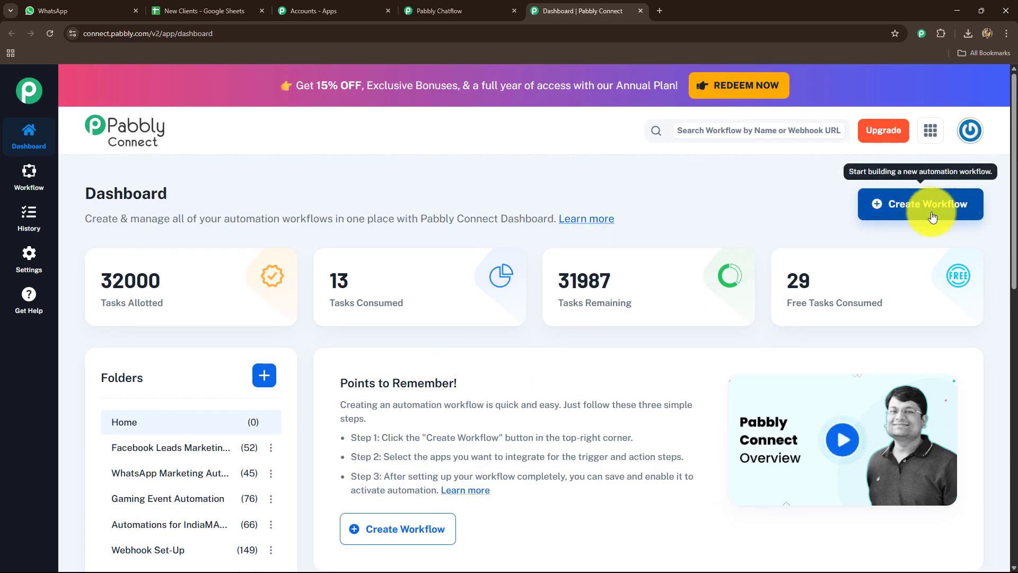
click(933, 215)
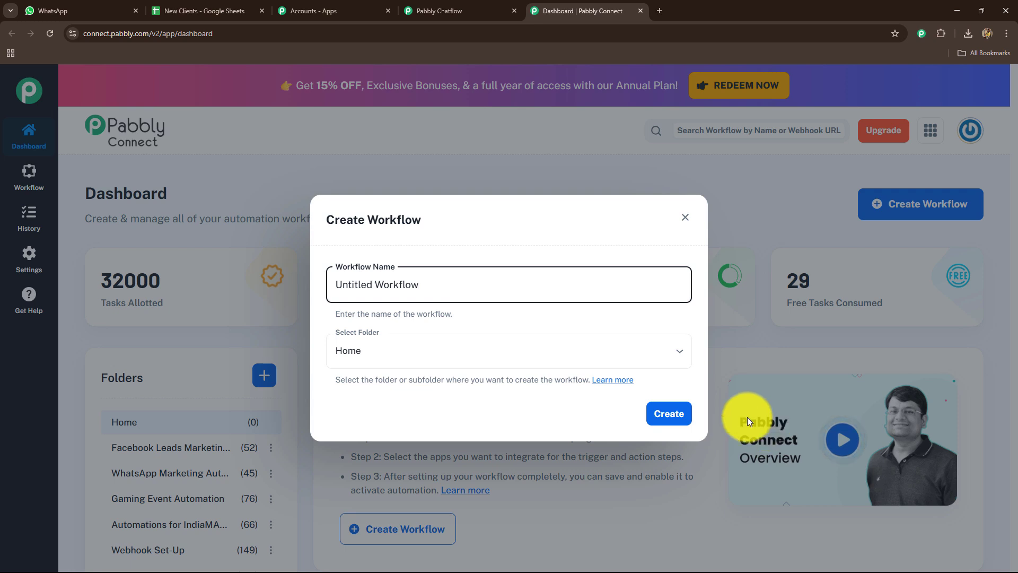
key(ctrl+a)
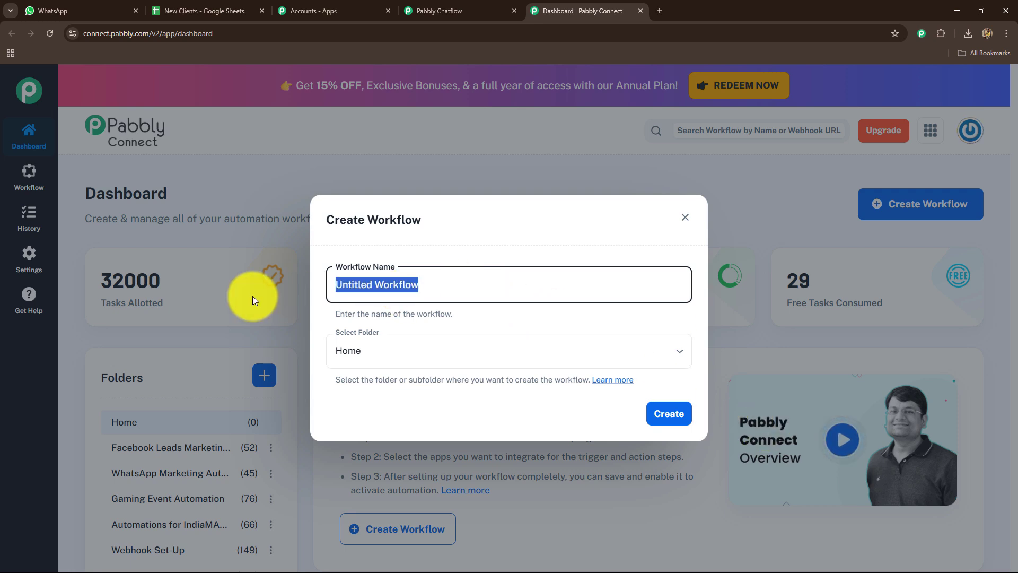
key(BackSpace)
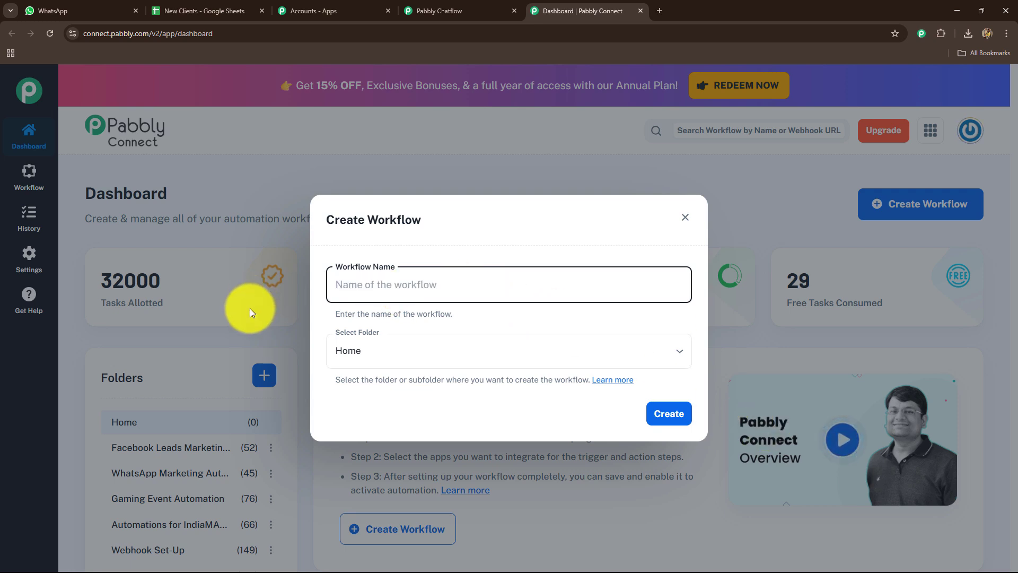
text(Automatically Send WhatsApp Messages with PDF Using Pabbly Chatflow)
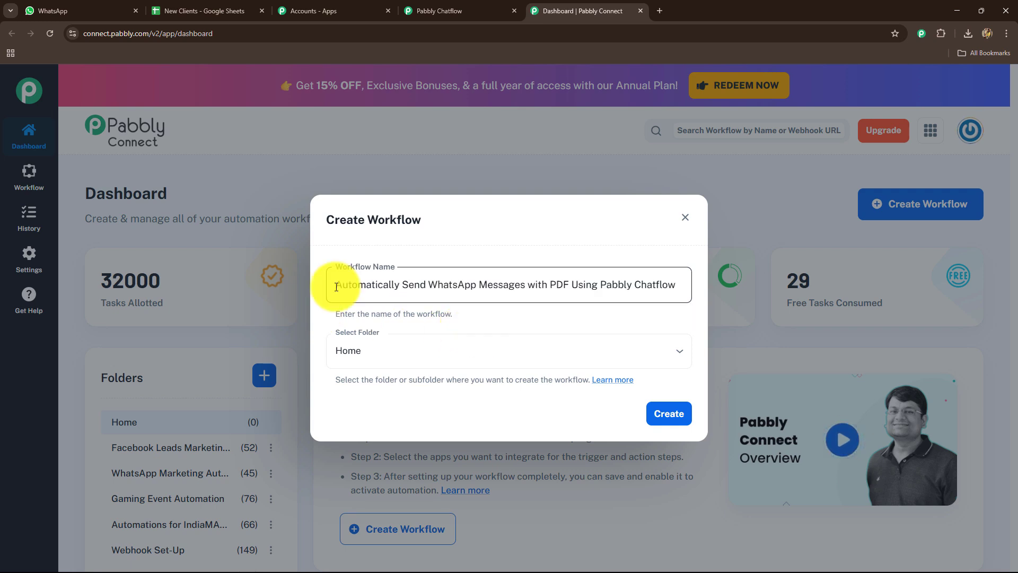
drag(336, 285, 572, 305)
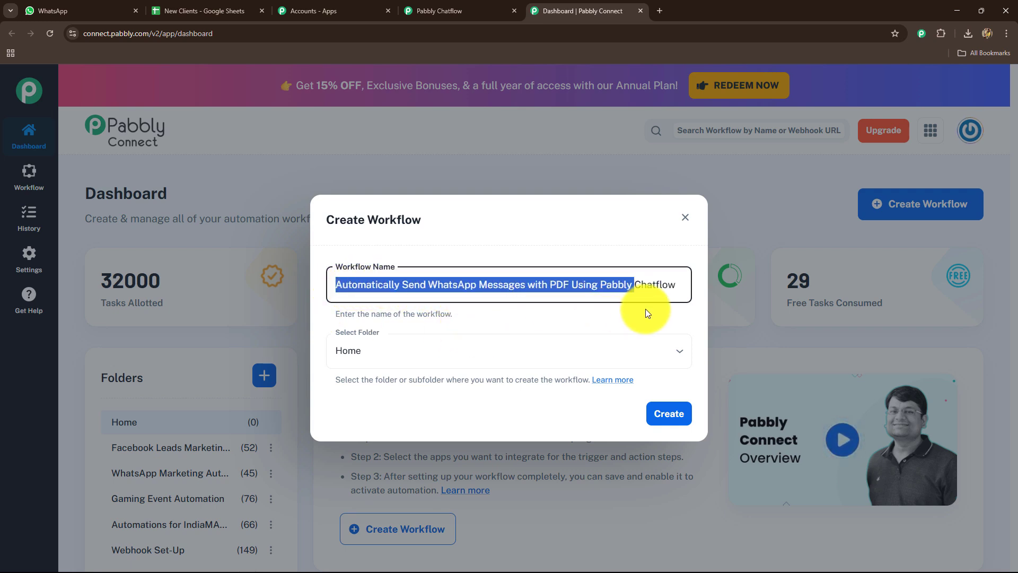
drag(645, 309, 673, 307)
click(560, 314)
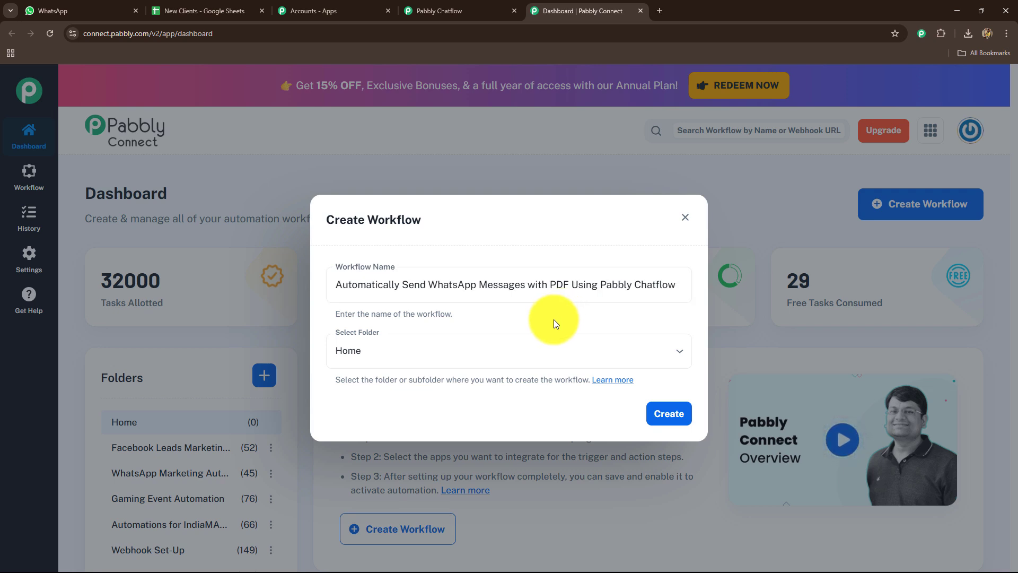
- Create the workflow in the WhatsApp Marketing Automations folder and collapse its trigger step
click(524, 365)
scroll(471, 302, down, 3)
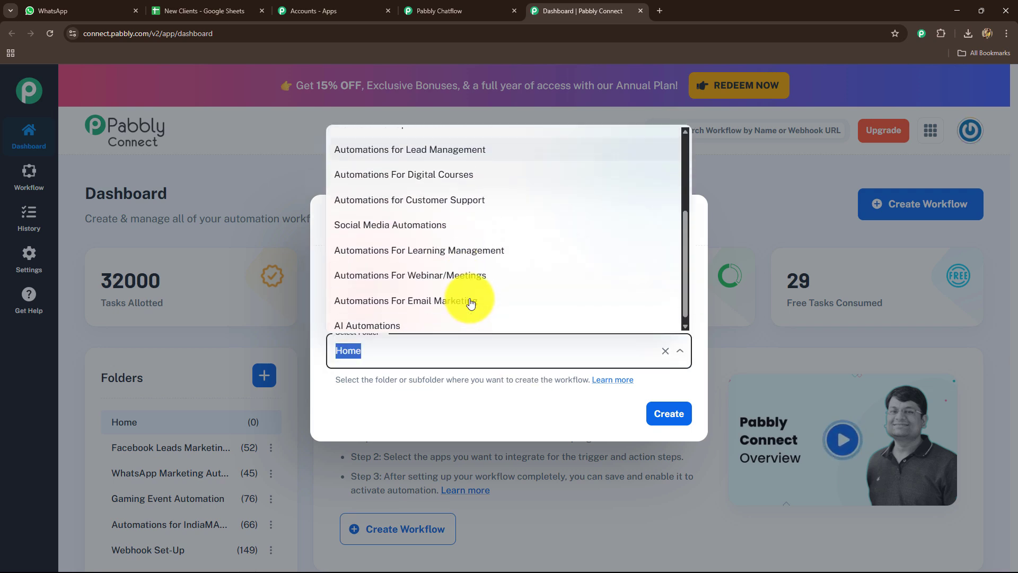
scroll(471, 303, up, 3)
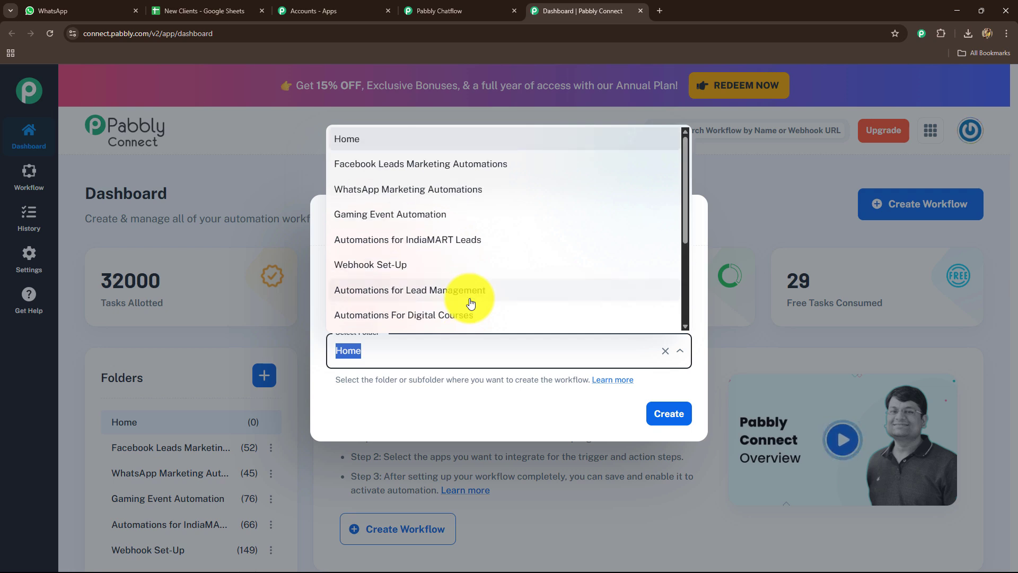
click(386, 191)
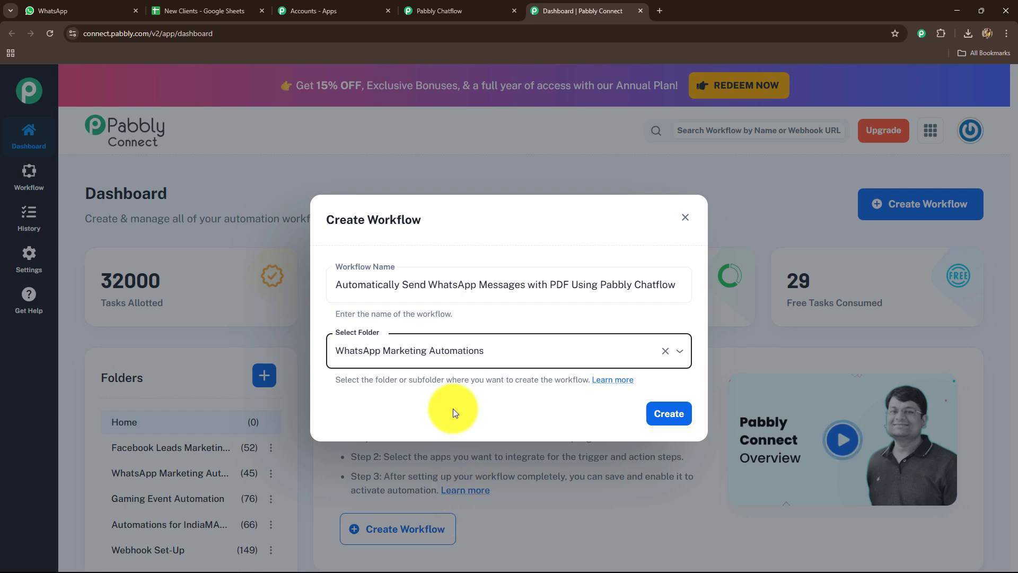
click(670, 416)
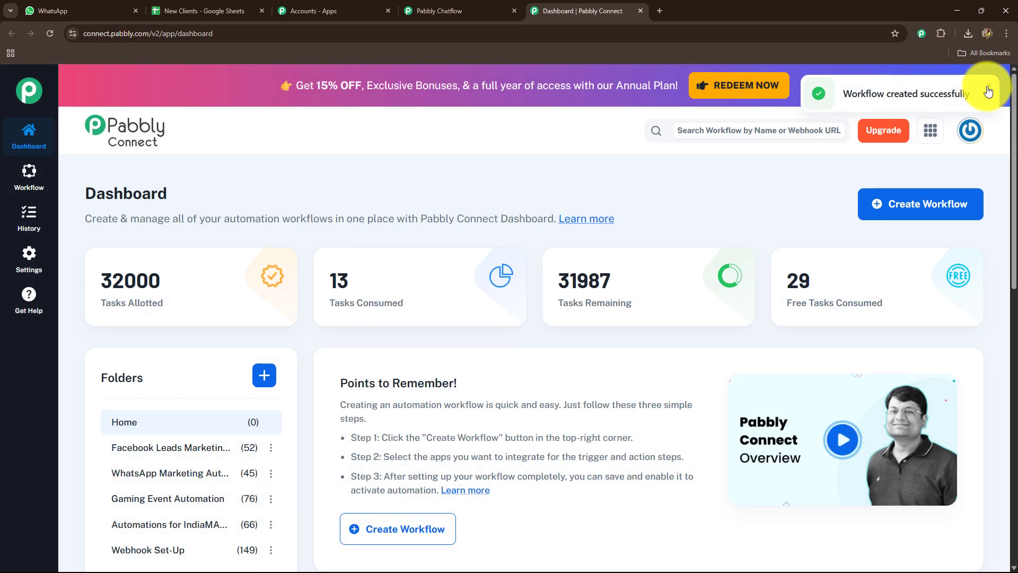
click(996, 87)
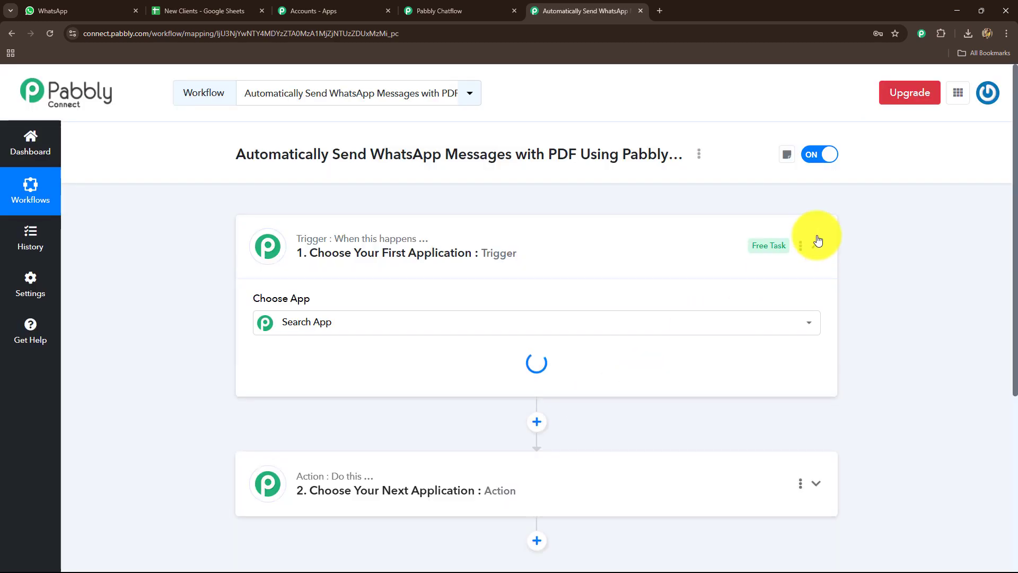
click(817, 244)
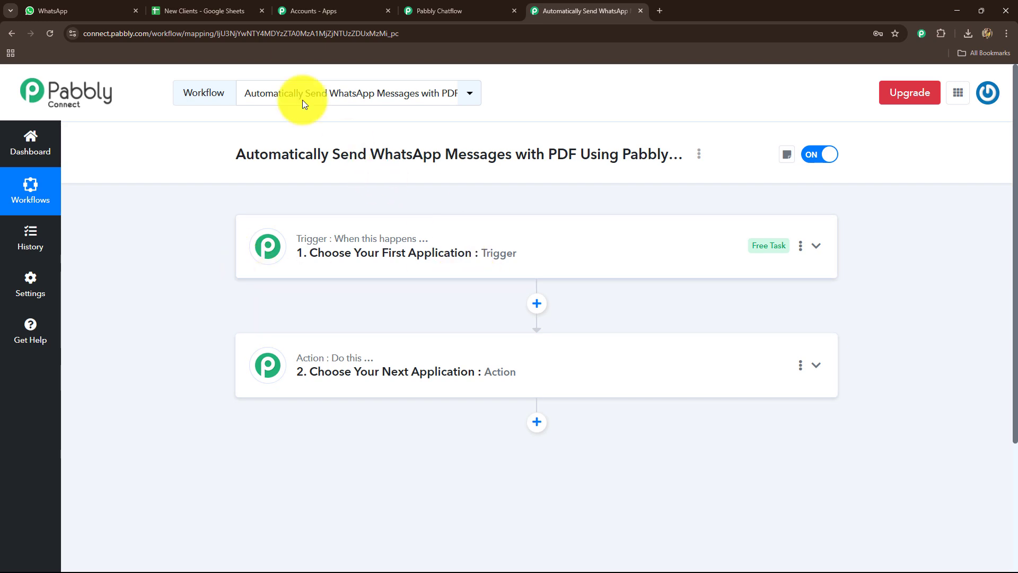
- Review the client columns in the New Clients spreadsheet and the Pabbly Chatflow dashboard against the workflow's trigger and action steps
click(193, 12)
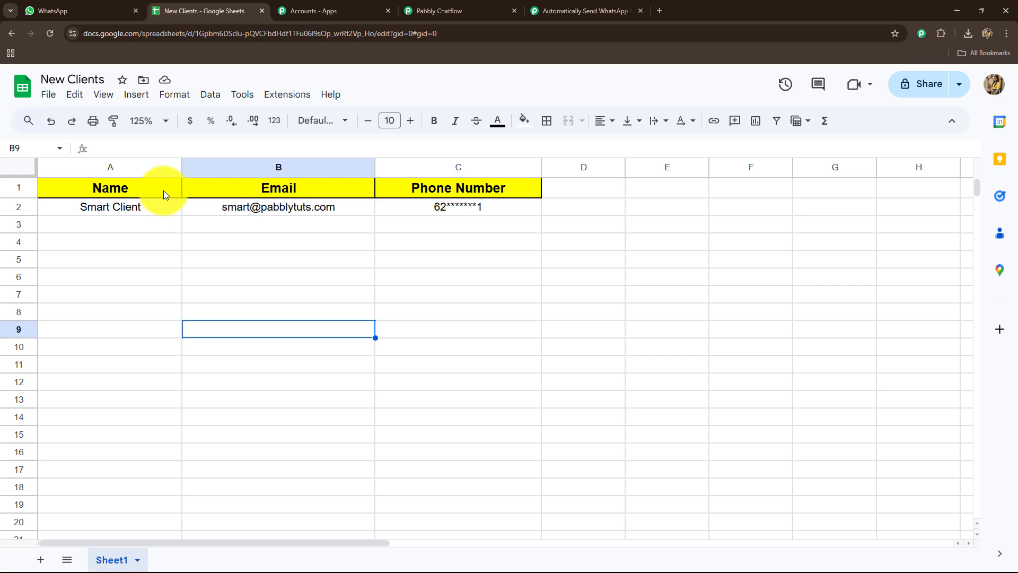
click(578, 11)
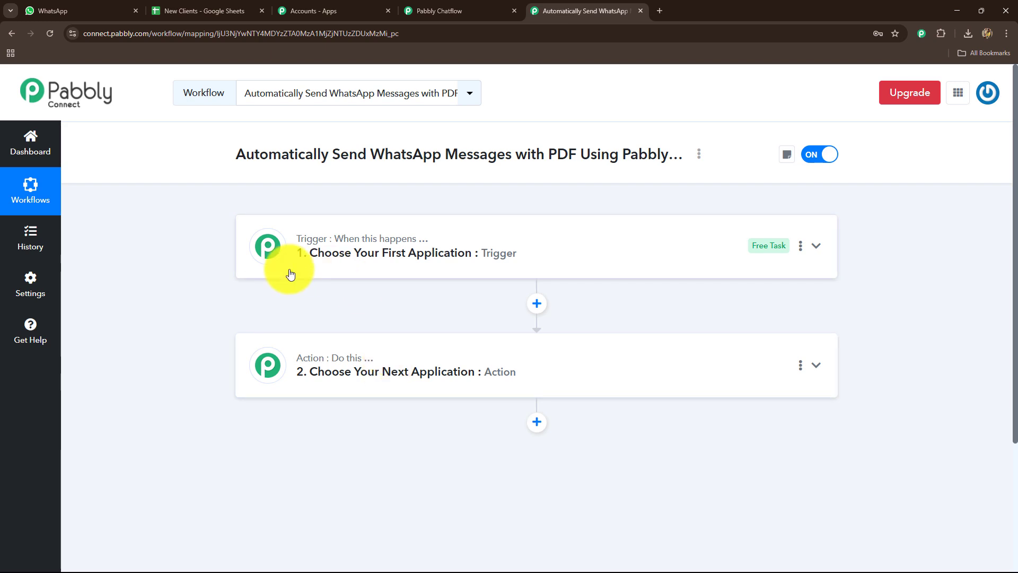
click(237, 13)
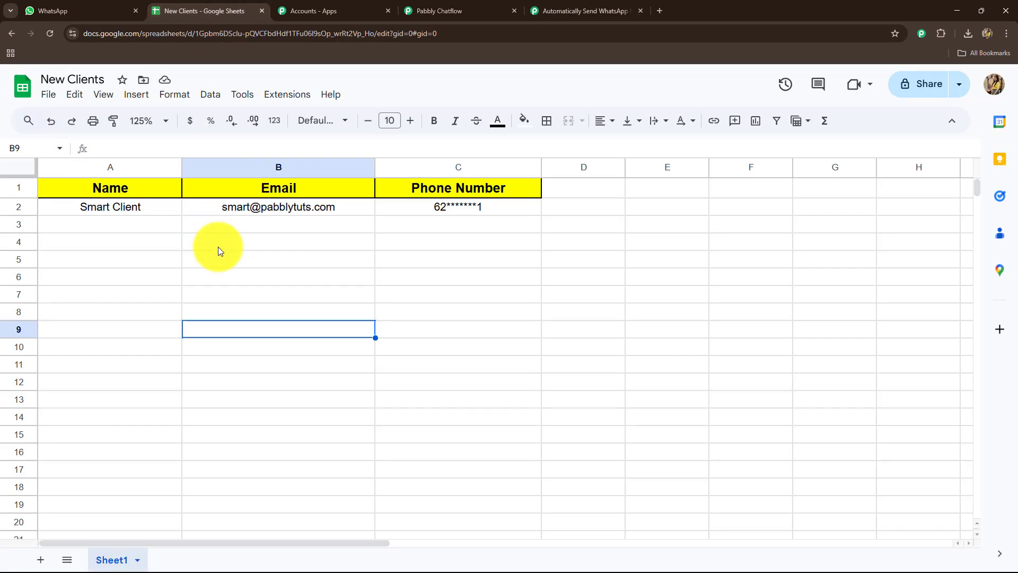
click(564, 8)
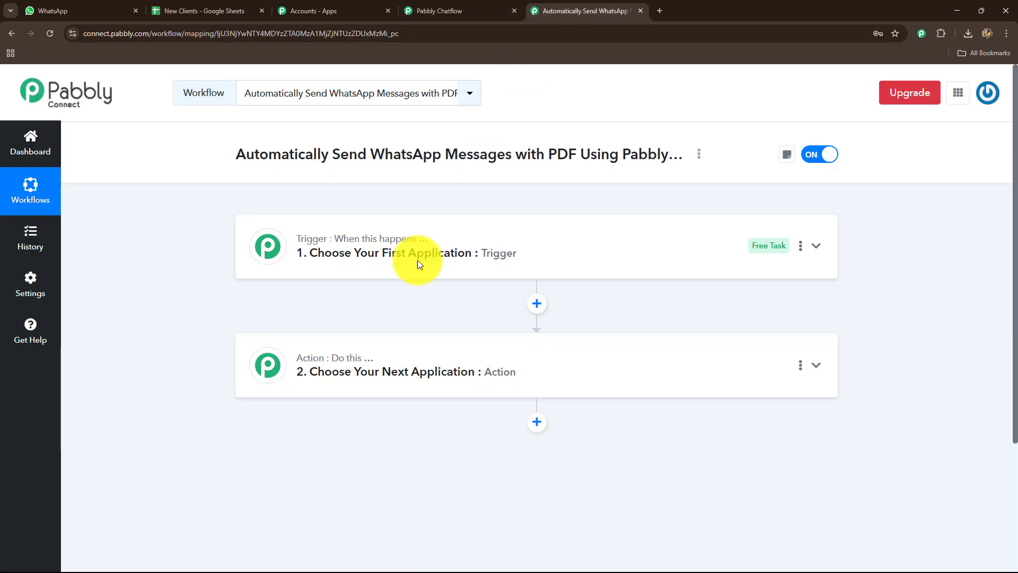
click(455, 7)
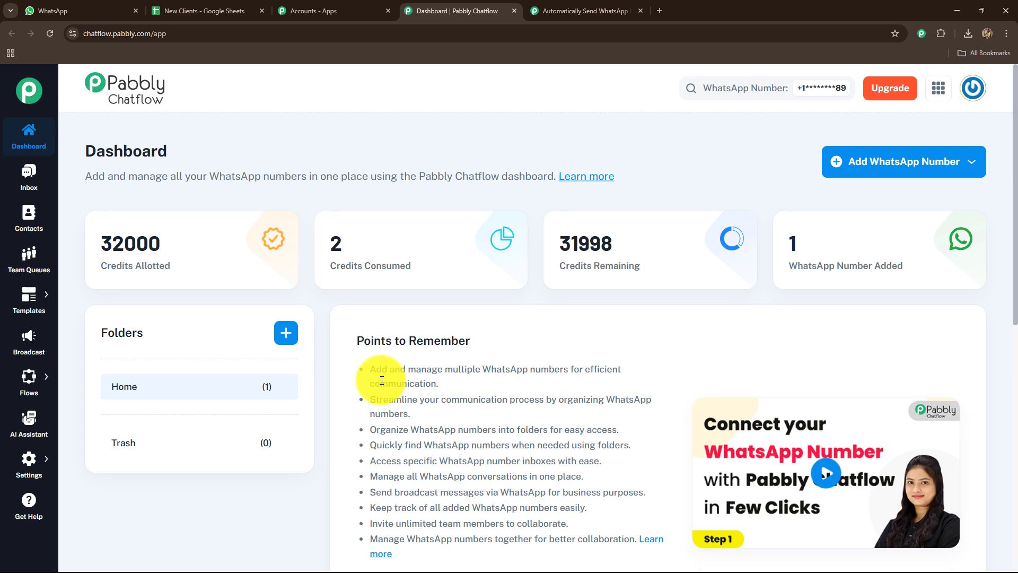
click(582, 6)
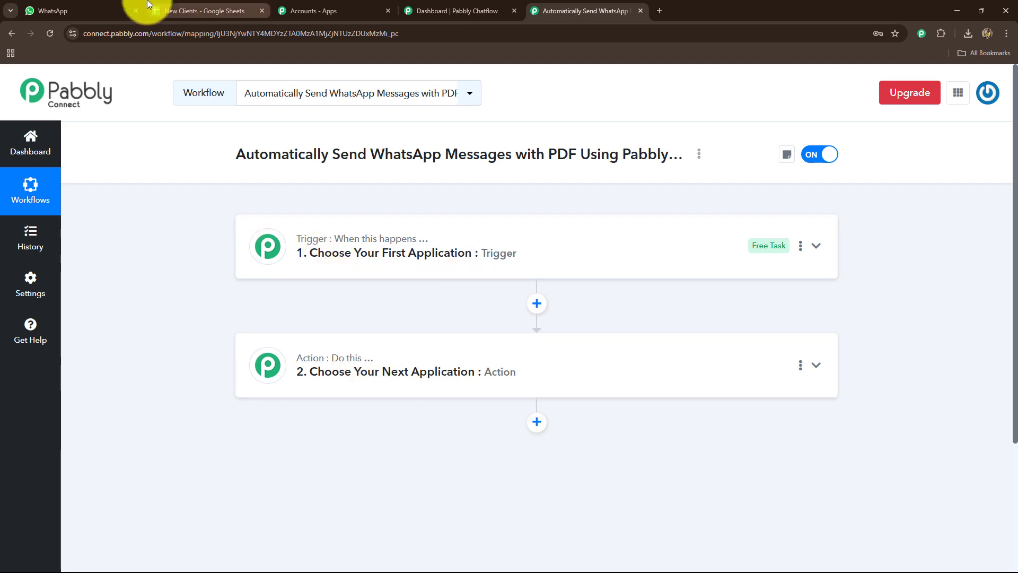
click(172, 10)
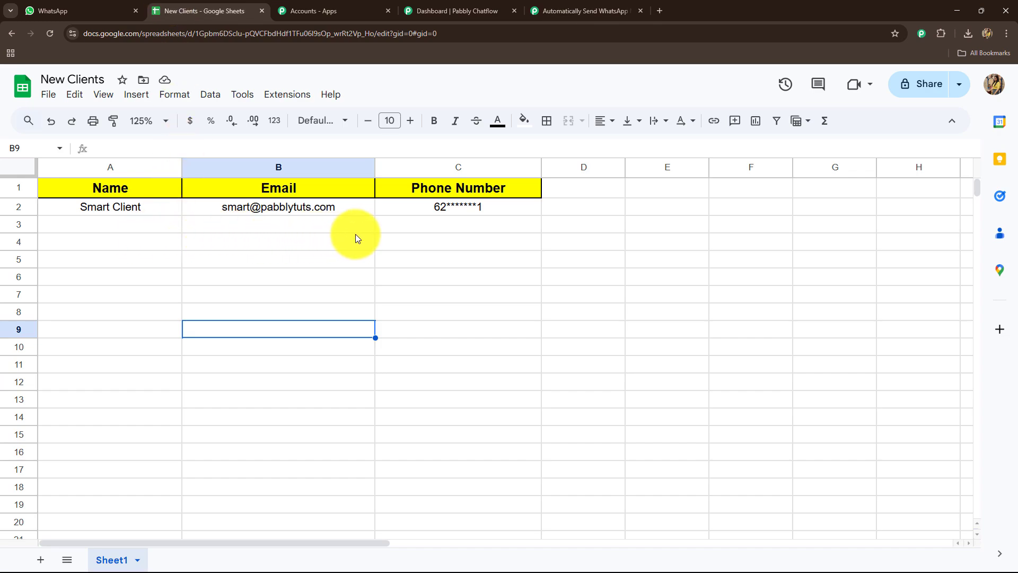
click(580, 11)
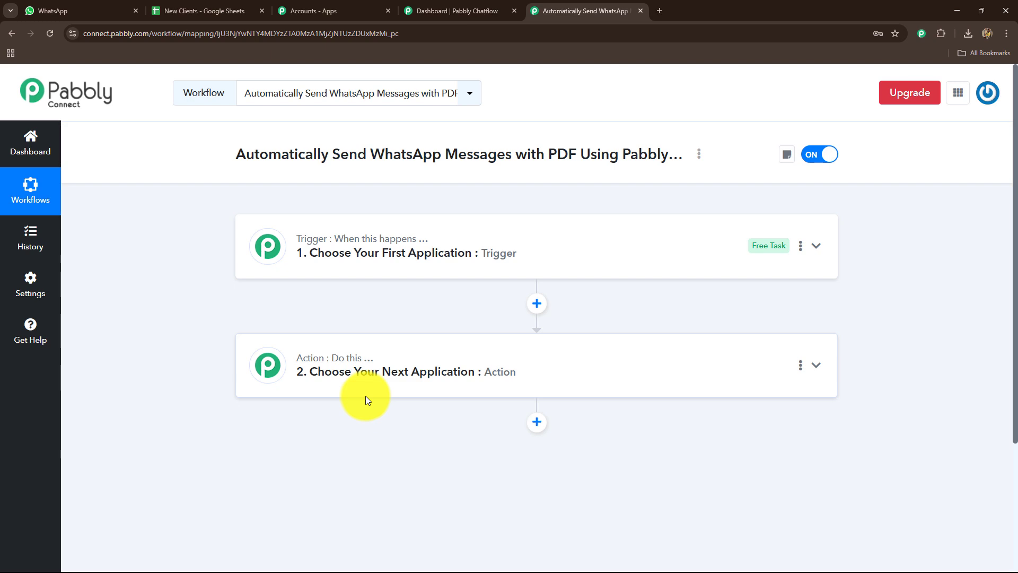
- Set the workflow's trigger app to Google Sheets with the trigger event New or Updated Spreadsheet Row
click(303, 250)
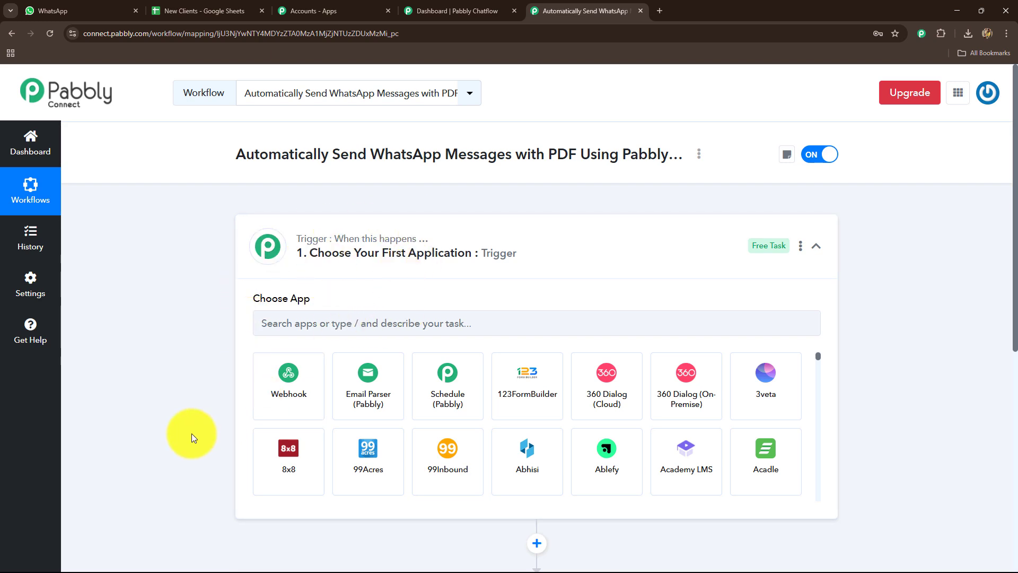
click(299, 317)
text(Goo)
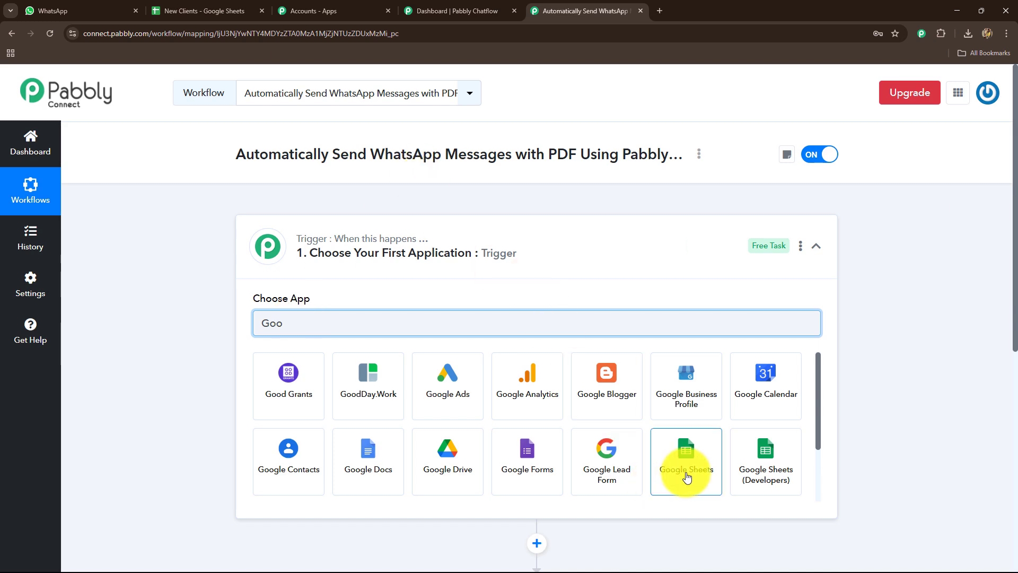
click(687, 477)
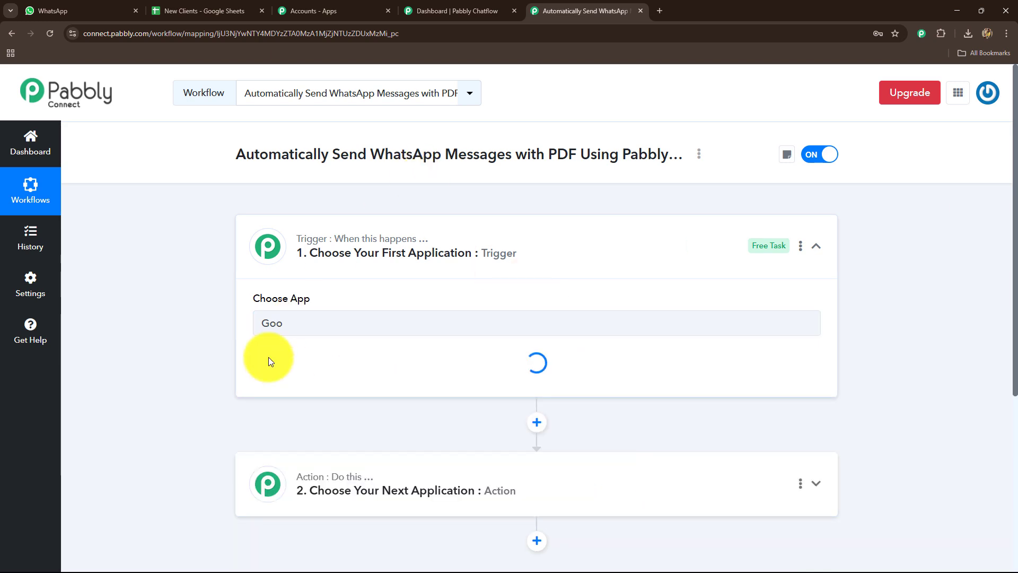
click(286, 380)
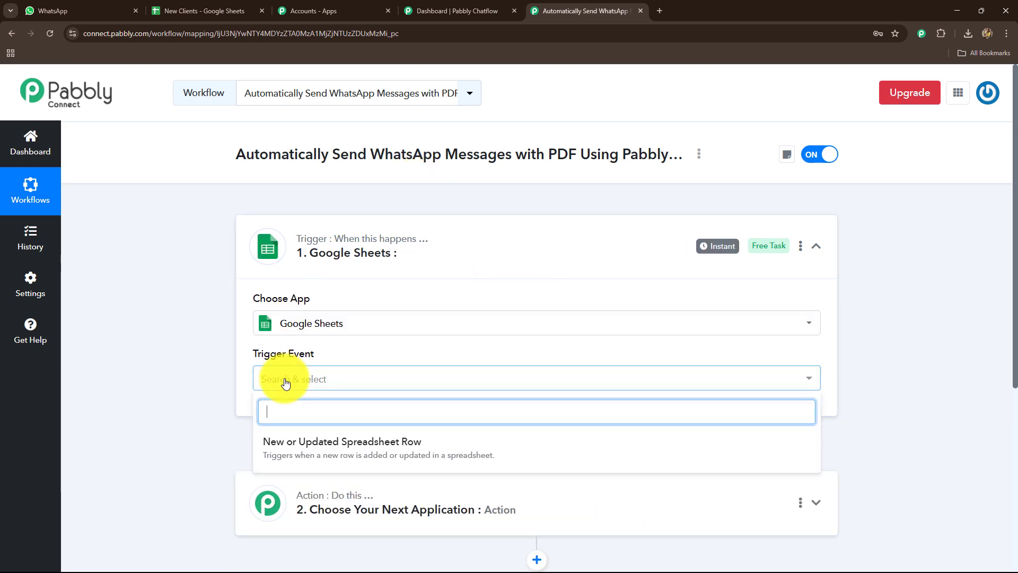
scroll(213, 440, down, 2)
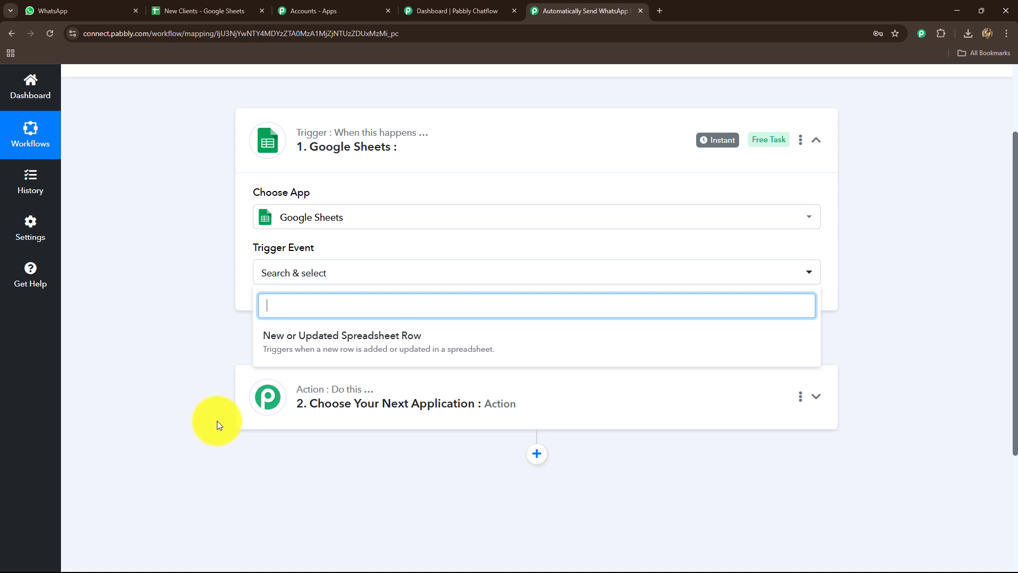
click(337, 348)
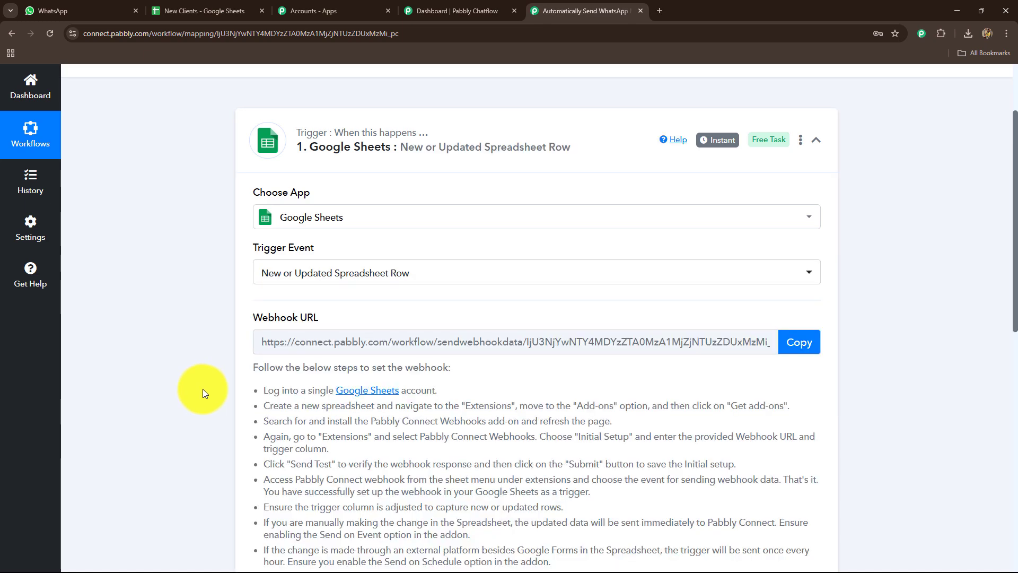
- Read the Google Sheets trigger's webhook setup instructions and compare them with the New Clients spreadsheet
scroll(203, 389, down, 4)
scroll(203, 390, up, 4)
click(204, 11)
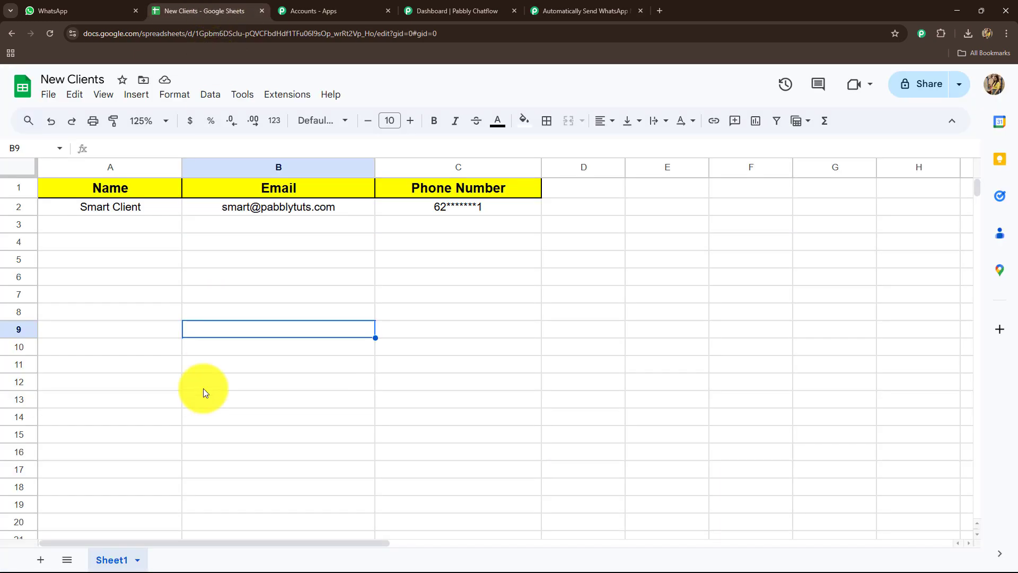
click(556, 11)
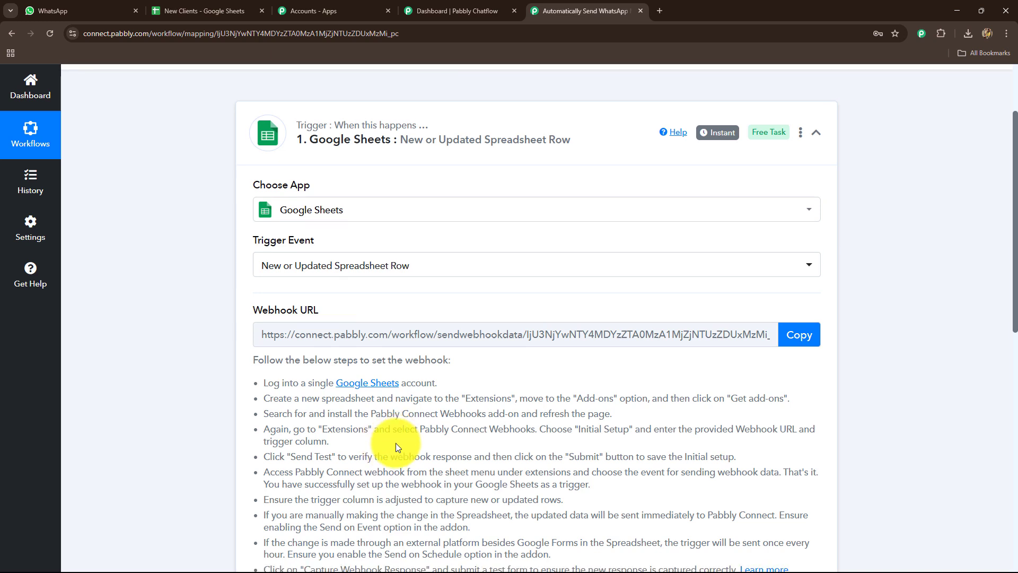
scroll(395, 446, down, 2)
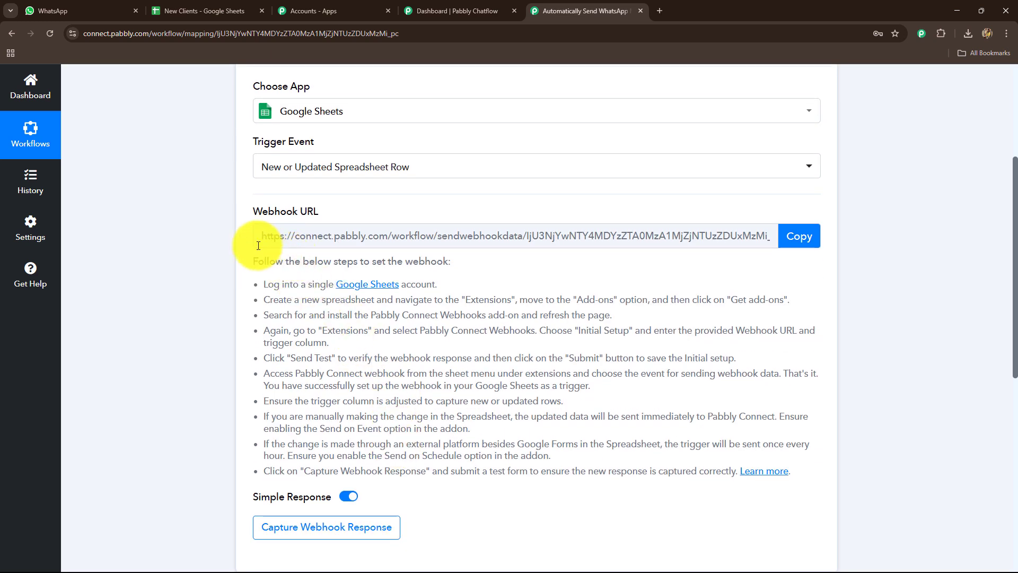
drag(268, 284, 632, 522)
click(632, 523)
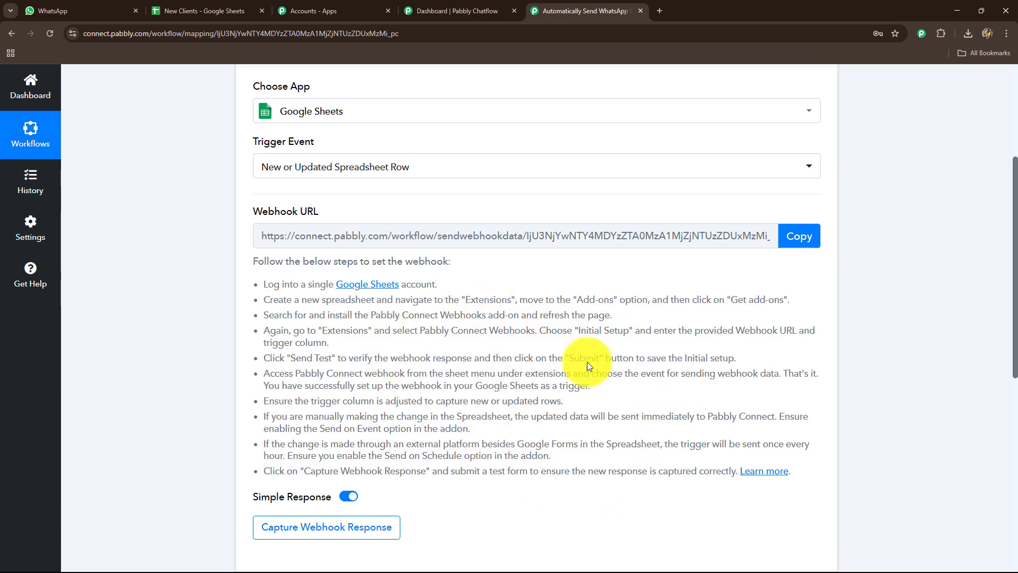
click(204, 11)
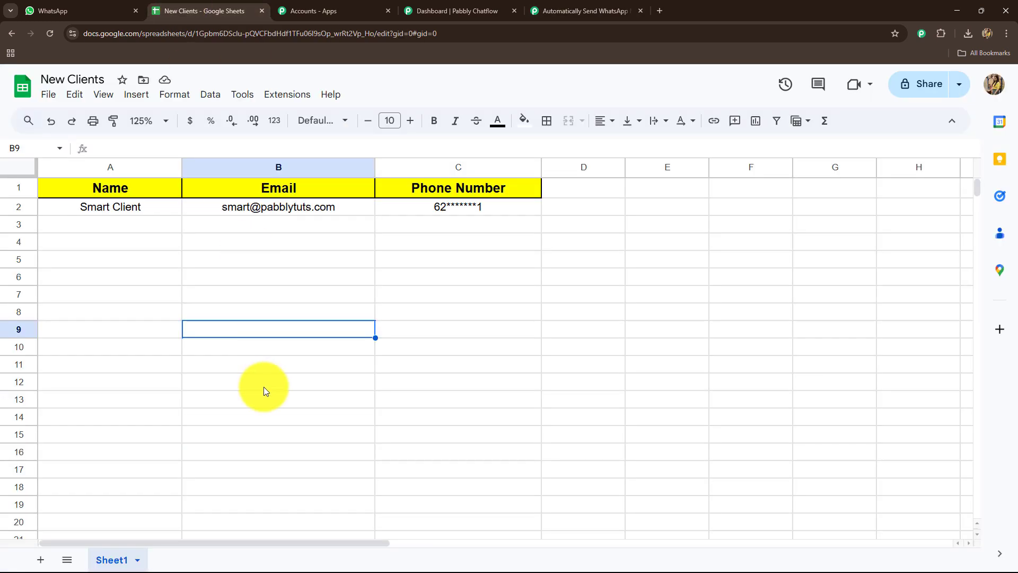
click(589, 10)
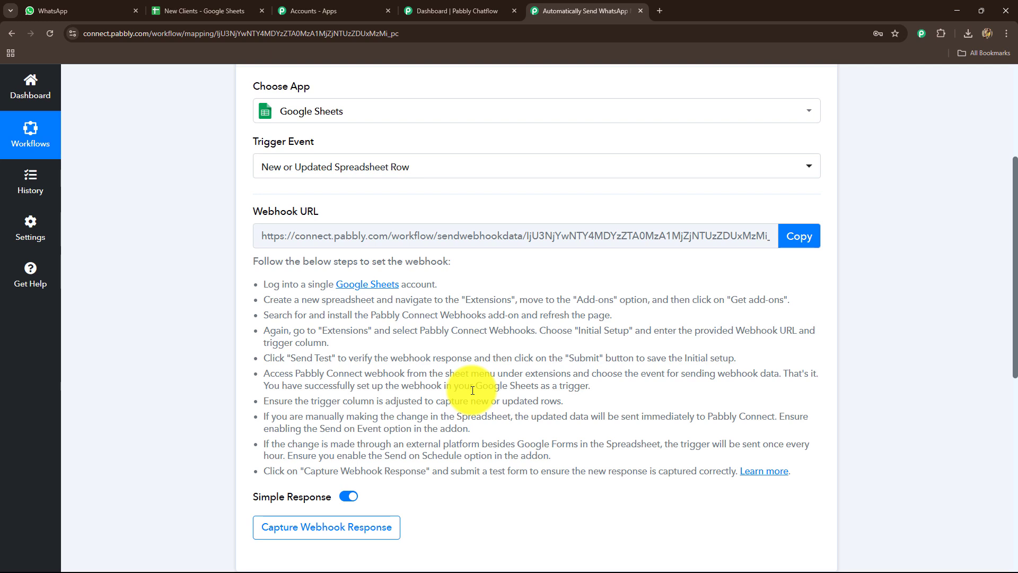
click(216, 13)
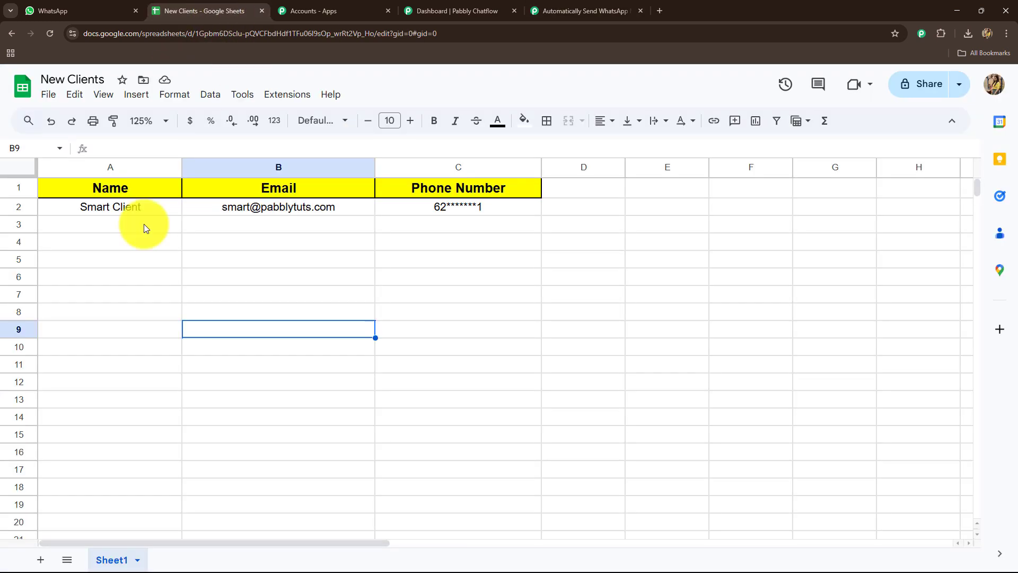
click(586, 10)
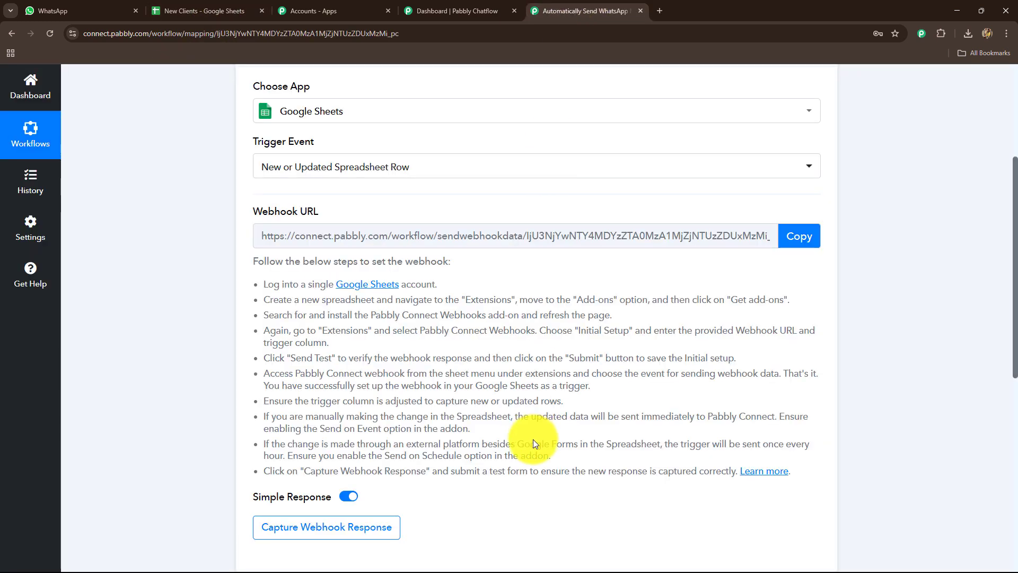
- Copy the Google Sheets trigger's webhook URL and switch to the New Clients spreadsheet in Google Sheets
click(799, 236)
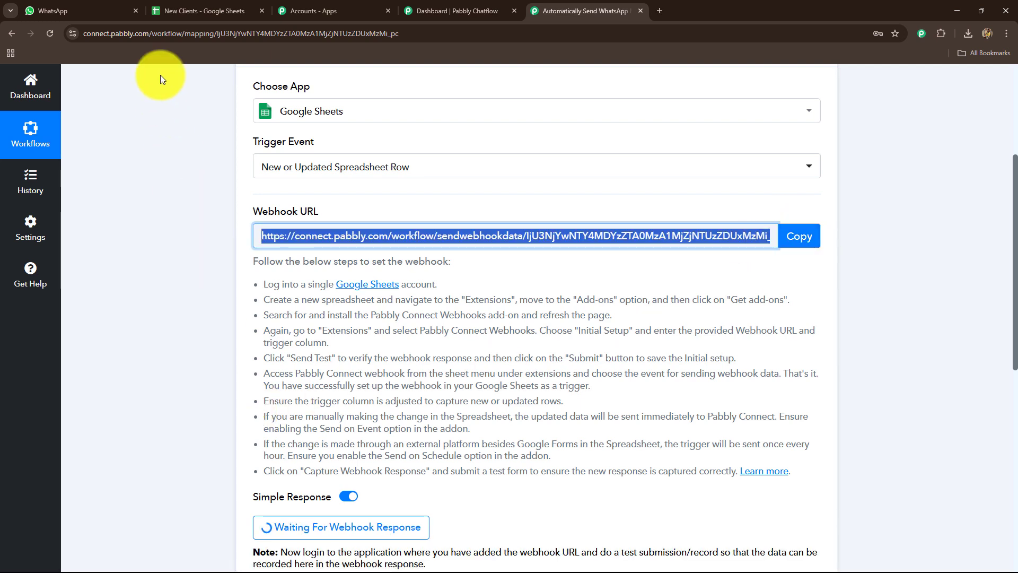
click(200, 10)
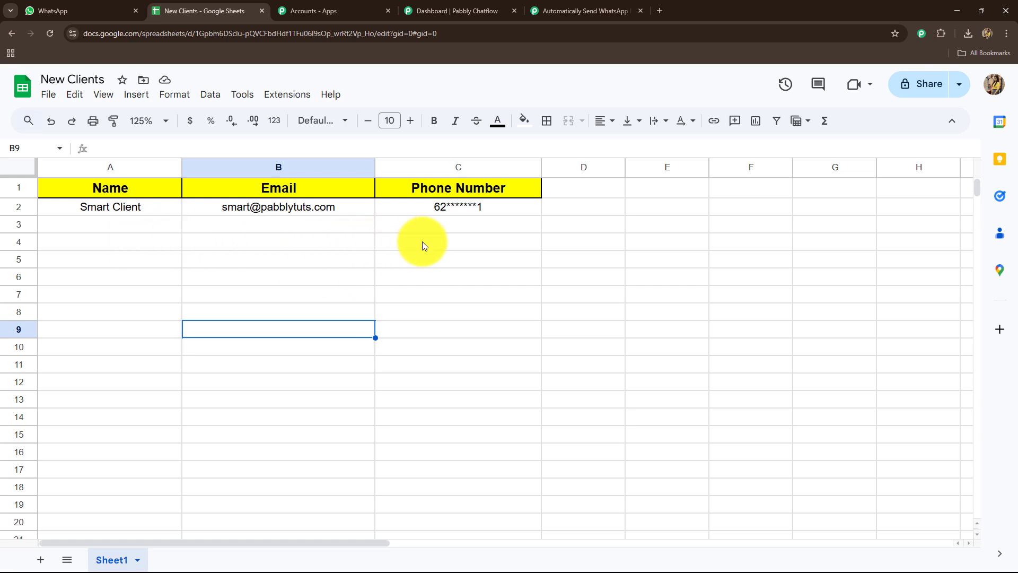
- Search the Google Workspace Marketplace for the Pabbly Connect Webhooks add-on, check its installation status, and close the marketplace
click(278, 97)
mouse_move(292, 120)
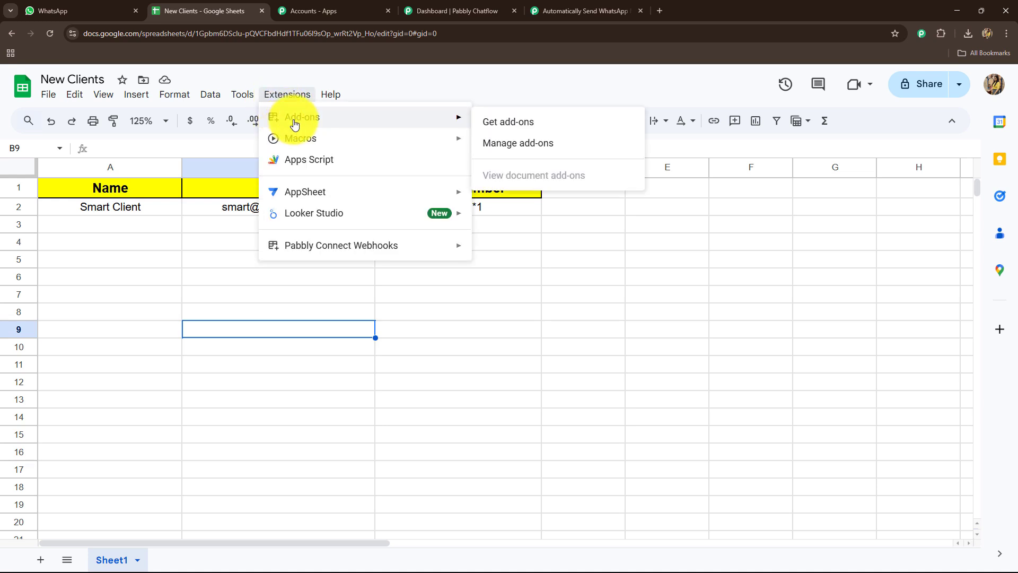
click(488, 123)
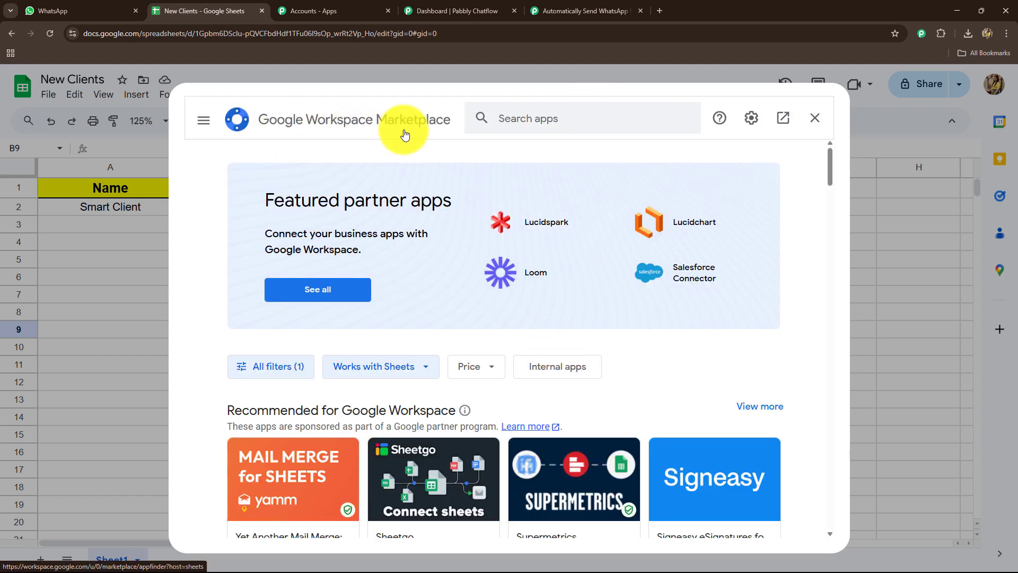
click(531, 122)
text(Pabb)
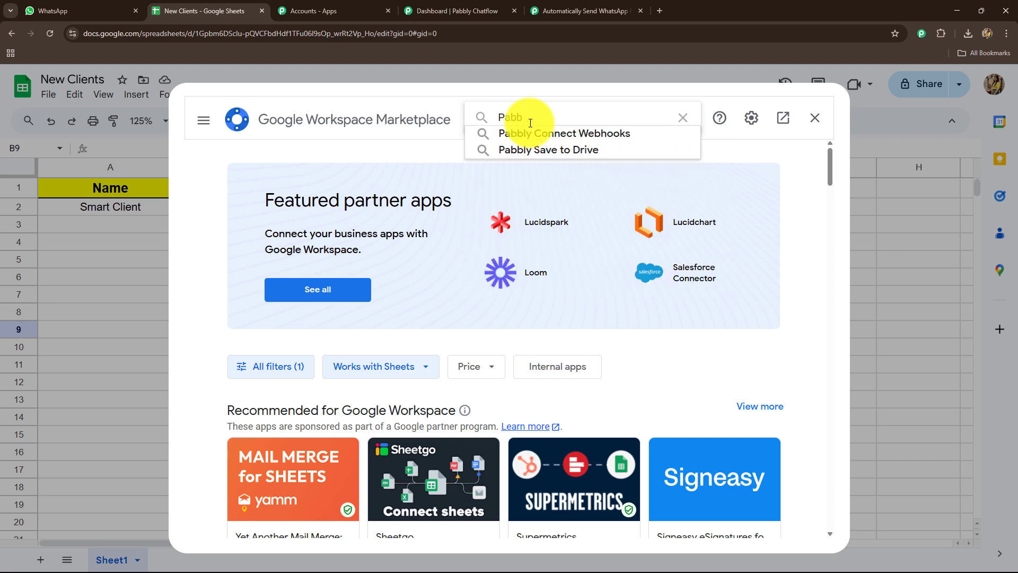
click(529, 138)
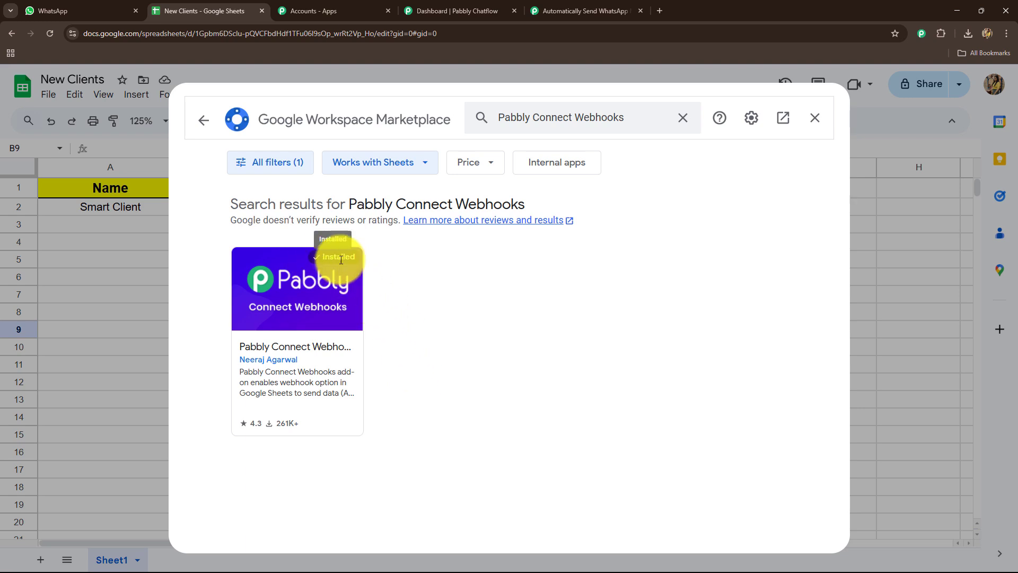
click(815, 118)
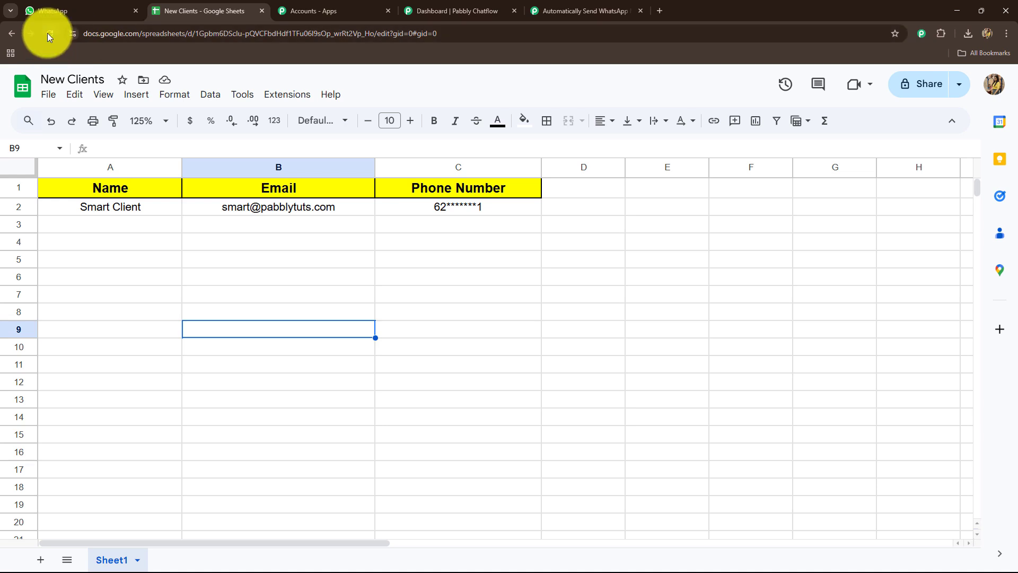
- In the Pabbly Connect Webhooks initial setup for Sheet1, paste the webhook URL, set the trigger column to C, and send a test
click(268, 97)
mouse_move(303, 248)
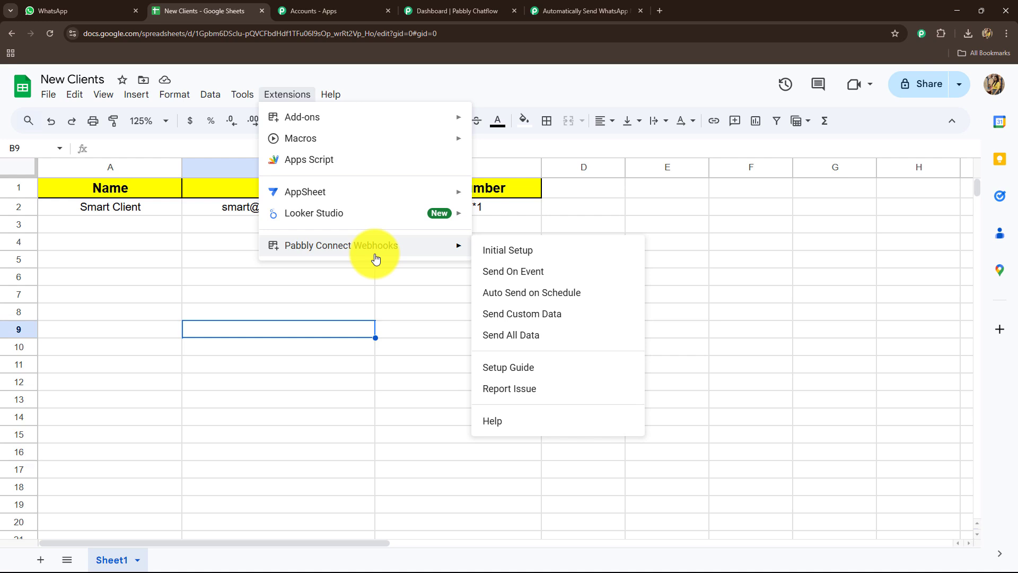
click(485, 248)
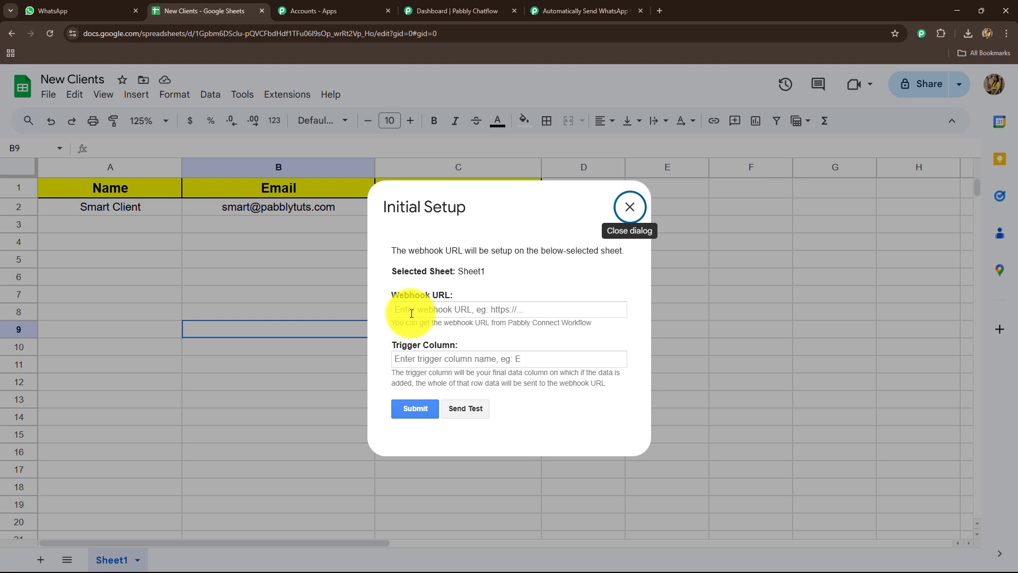
click(412, 311)
key(ctrl+v)
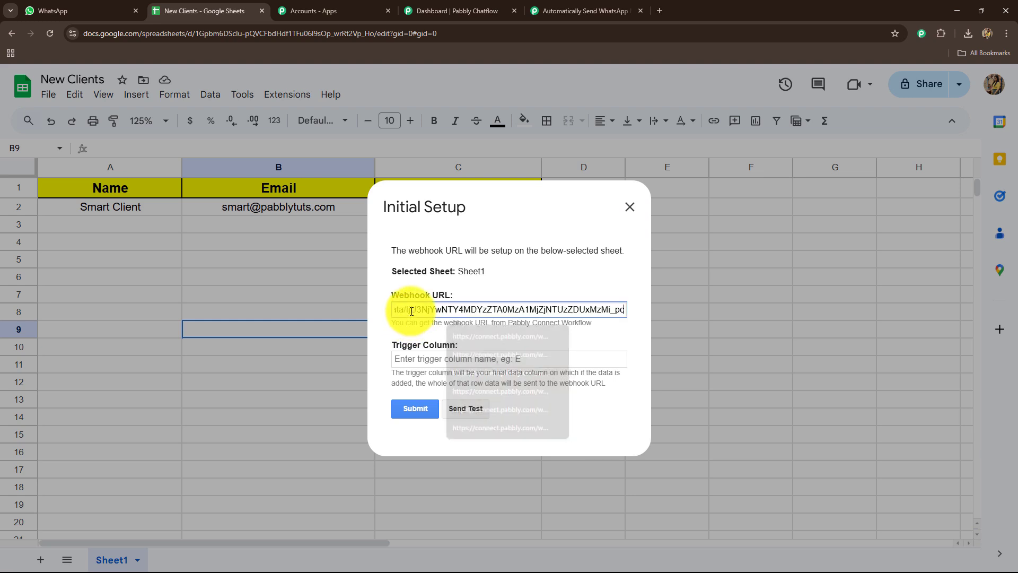
click(408, 363)
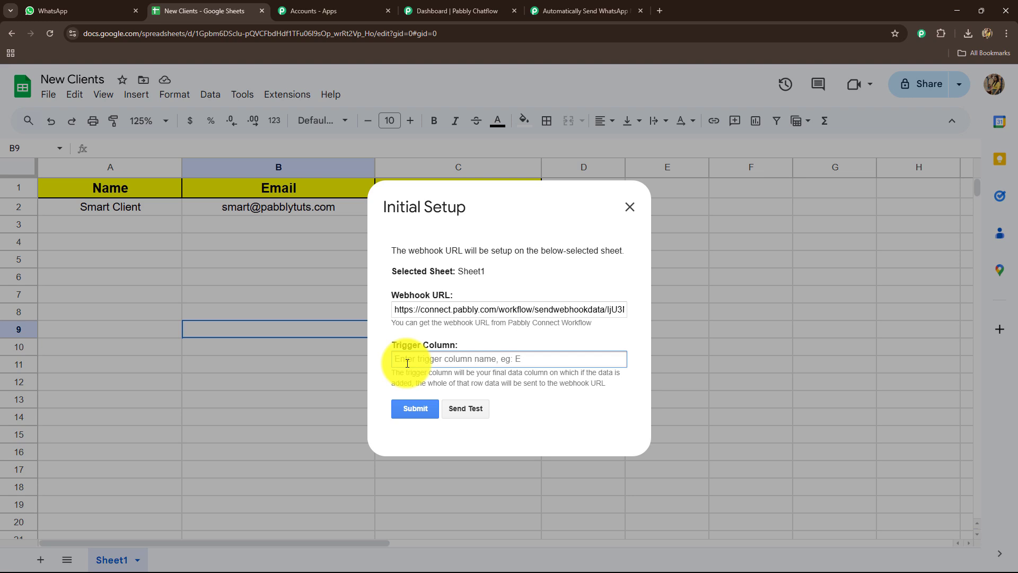
text(C)
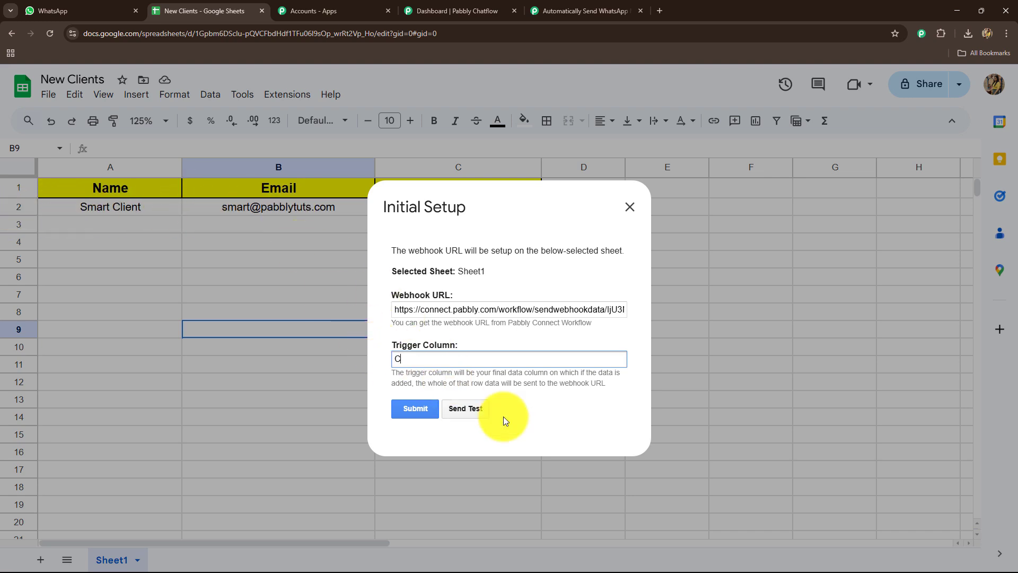
click(470, 412)
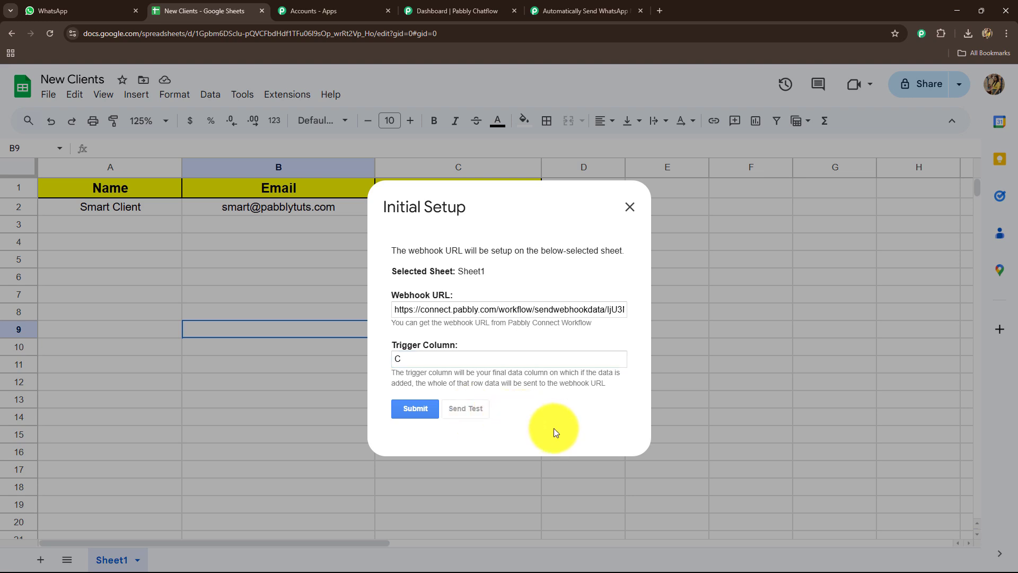
- Submit the webhook's initial setup for Sheet1, close the dialog, and switch back to the Pabbly Connect workflow
scroll(551, 419, down, 1)
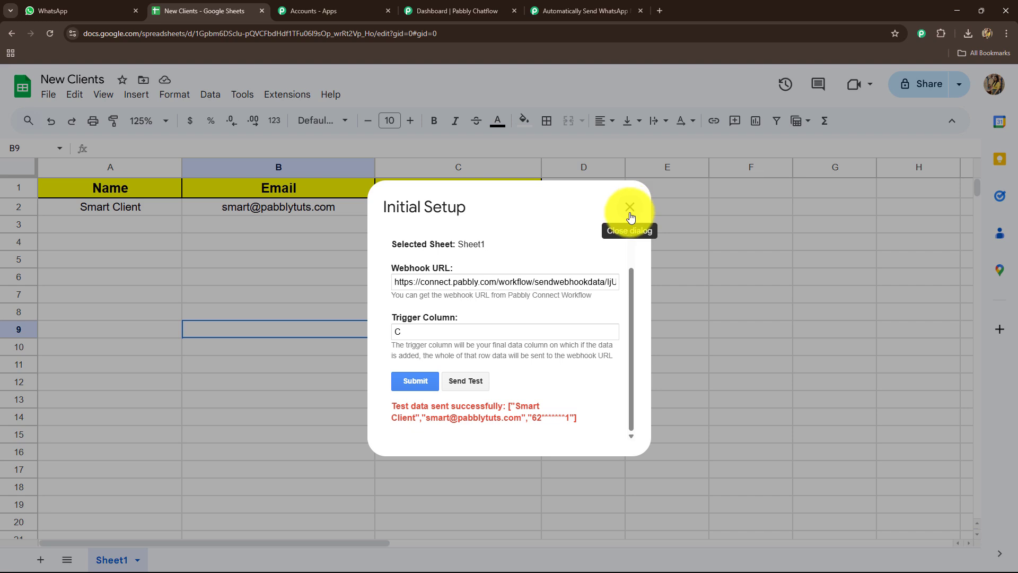
click(416, 380)
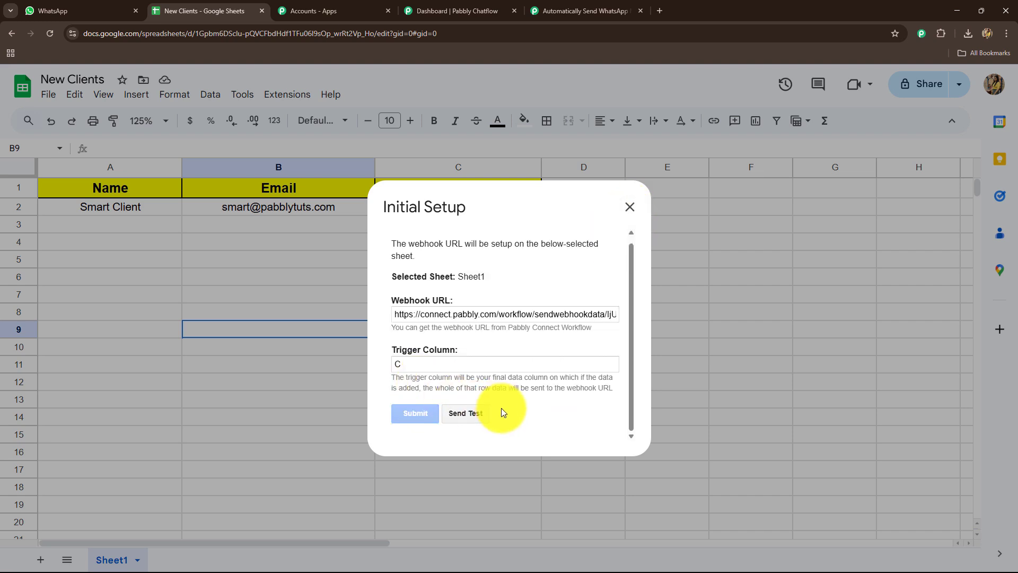
click(630, 206)
click(583, 11)
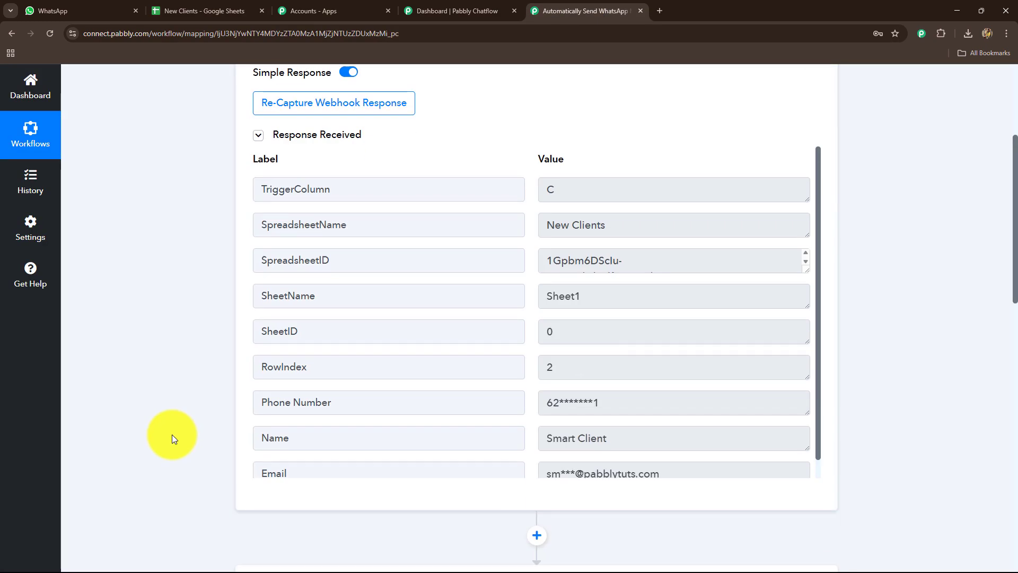
- Review the Google Sheets trigger's captured response, including the trigger column, spreadsheet details, row index, and client data fields
scroll(172, 435, down, 5)
scroll(307, 277, up, 5)
scroll(668, 443, down, 2)
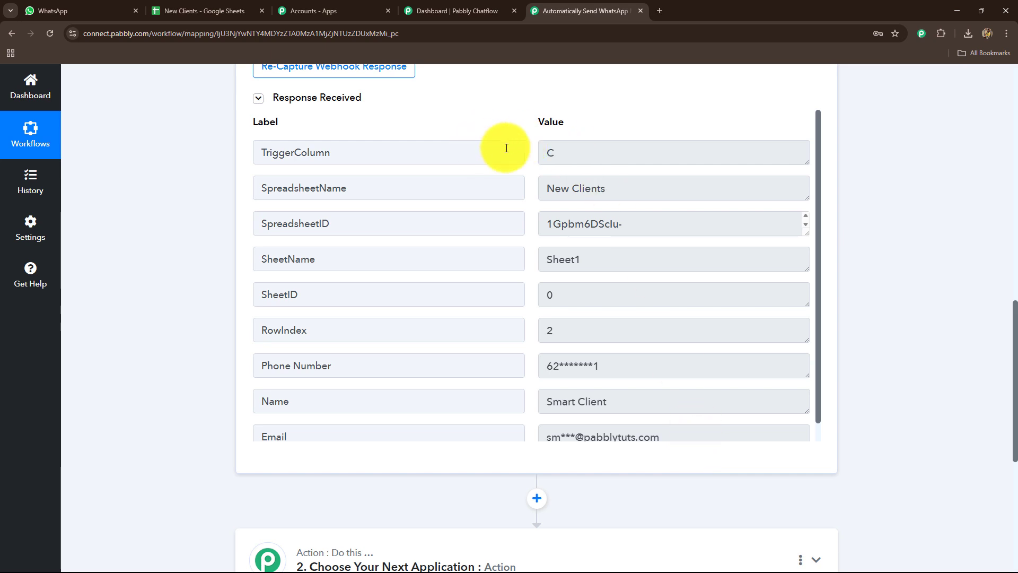
drag(557, 154, 528, 154)
drag(711, 194, 529, 210)
click(654, 221)
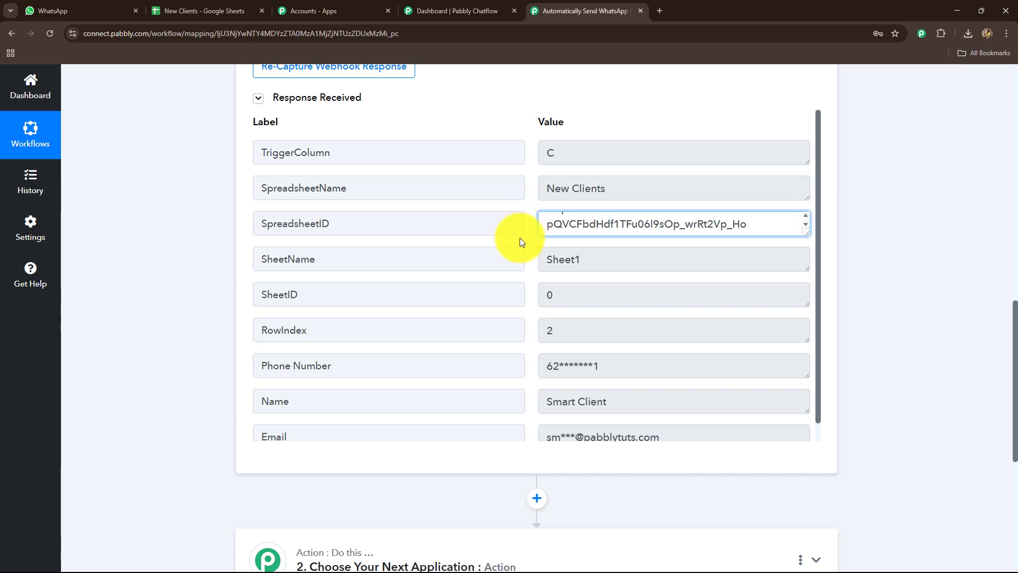
drag(597, 319, 504, 342)
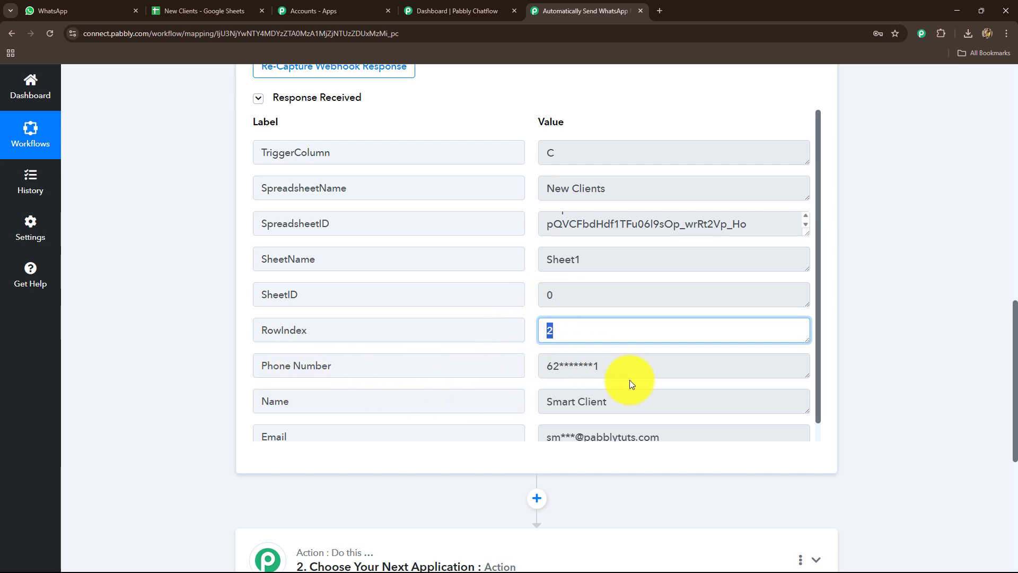
scroll(552, 407, down, 1)
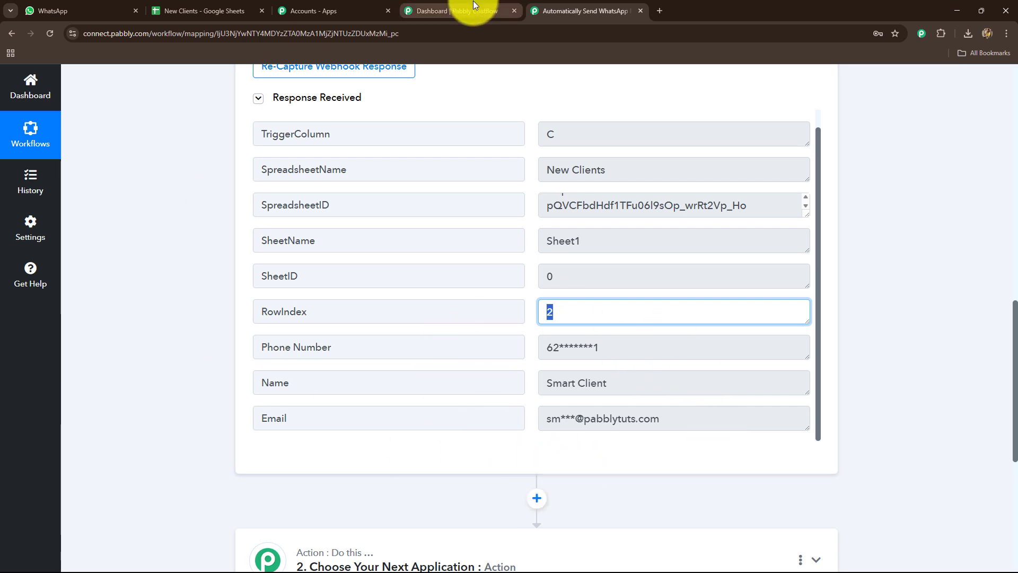
scroll(175, 365, down, 4)
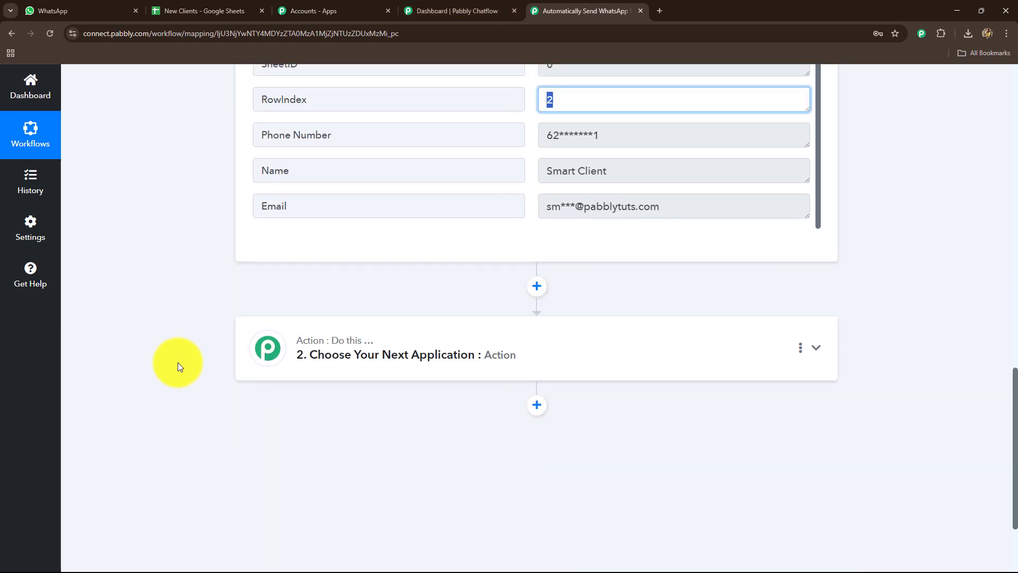
- Switch to Pabbly Chatflow, check the connection options for adding a WhatsApp number, and return to the Pabbly Connect workflow
click(461, 10)
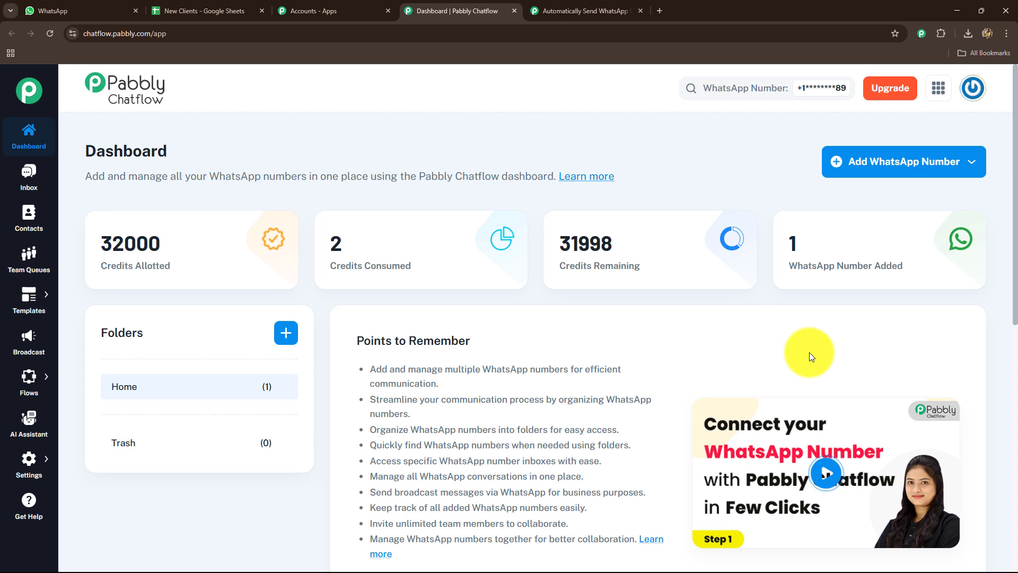
click(875, 162)
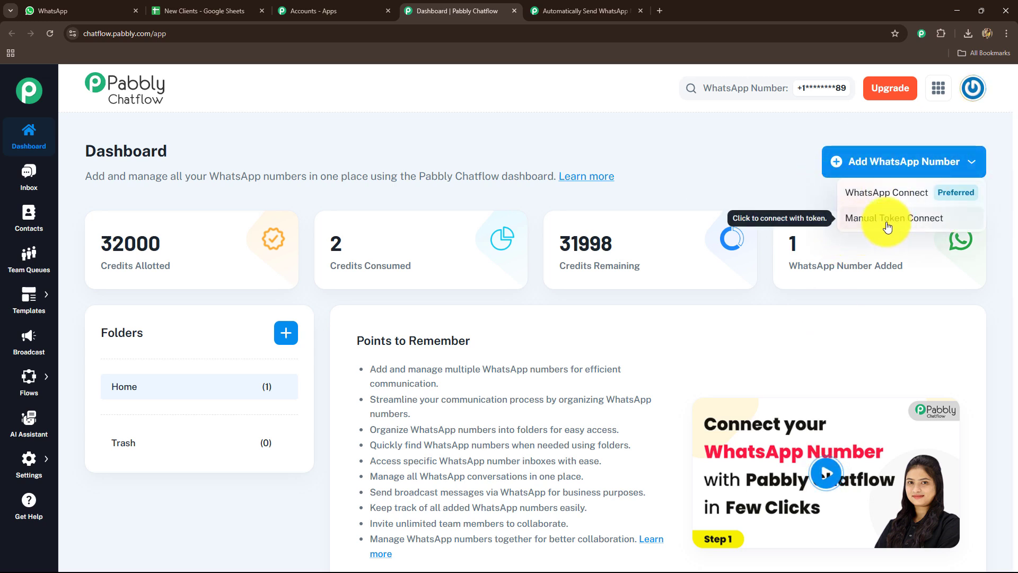
click(753, 175)
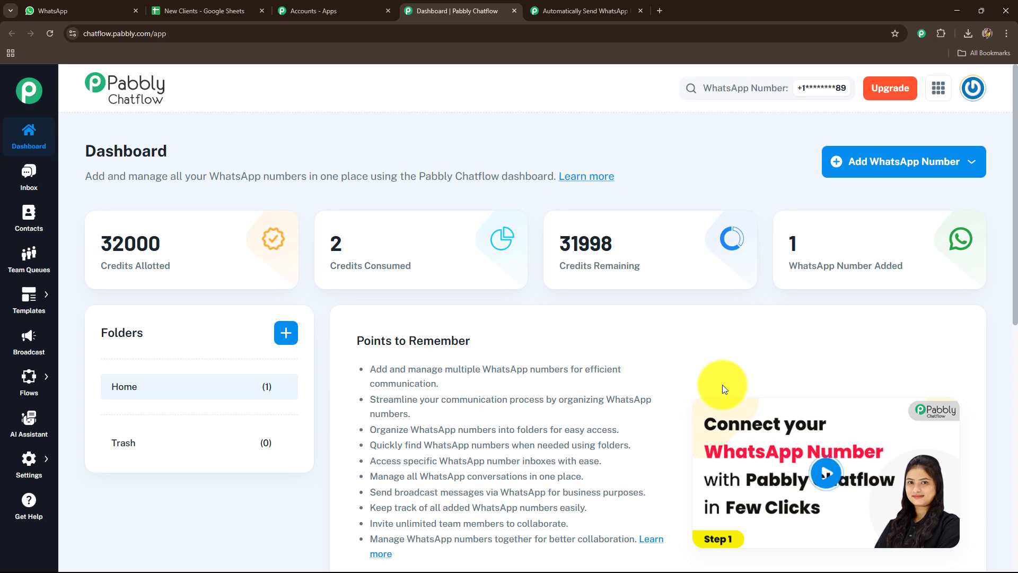
click(562, 11)
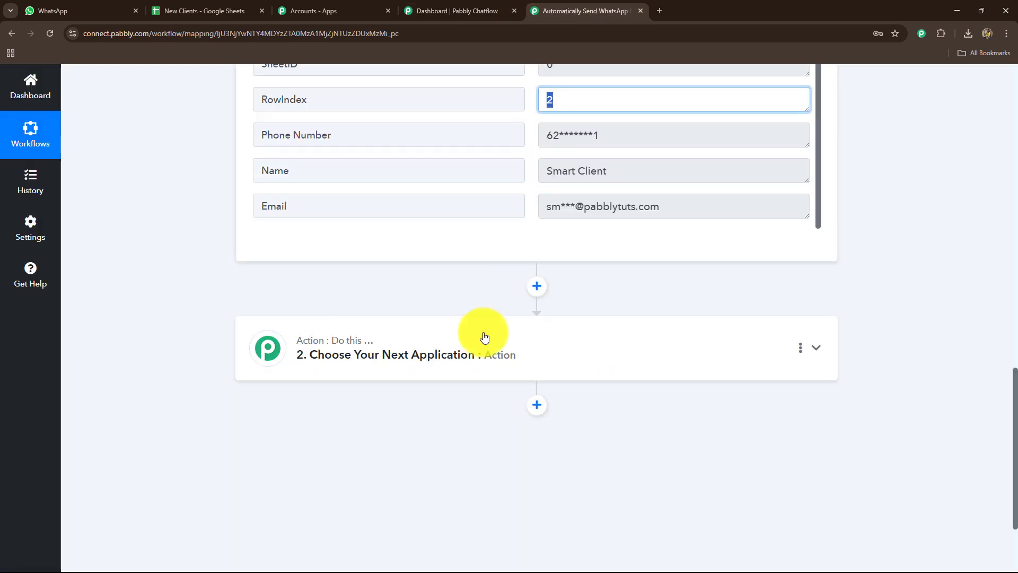
- Set the workflow's second step to the Pabbly Chatflow app with the Send Template Message action event
click(440, 358)
click(302, 291)
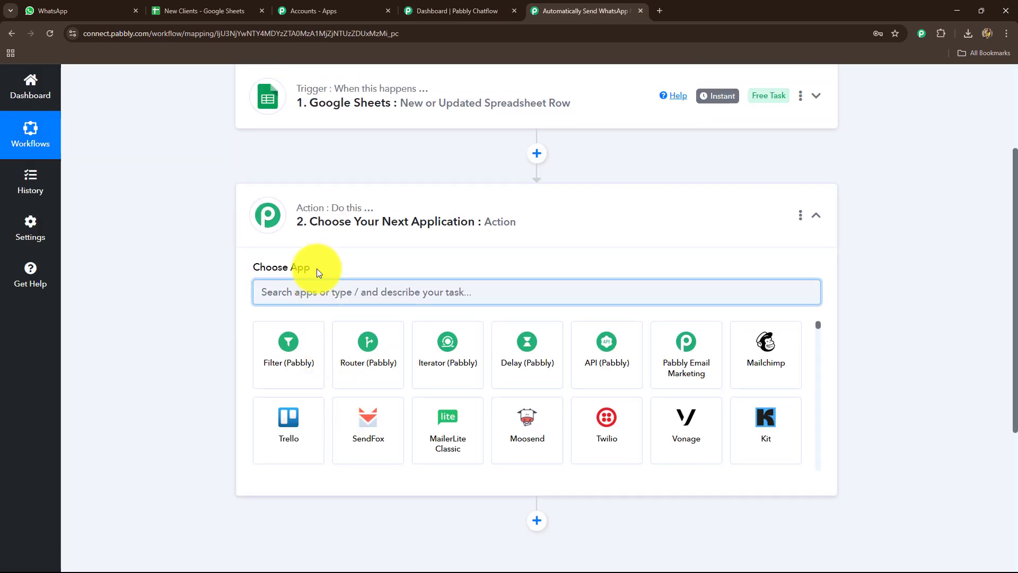
text(Pabbly)
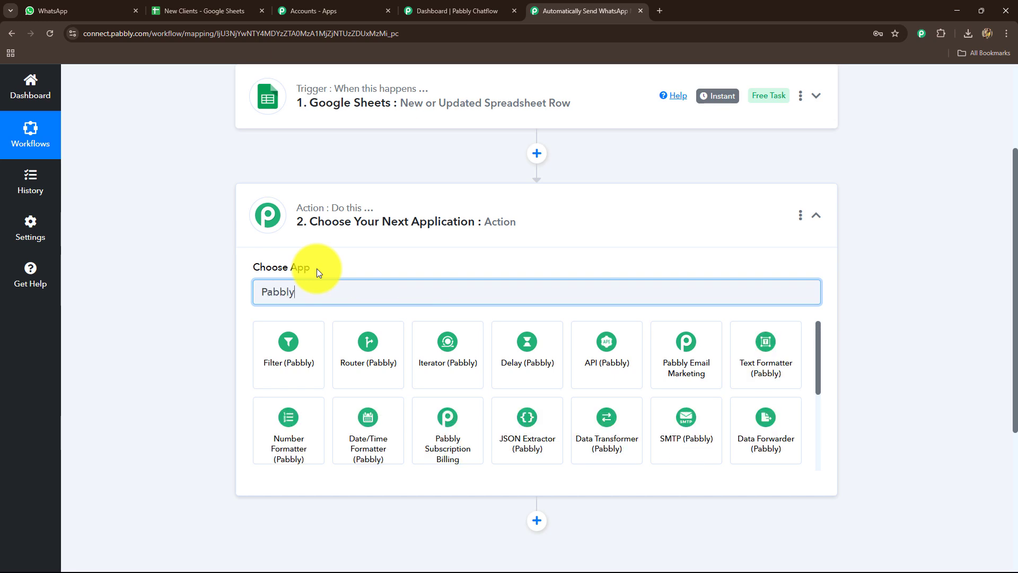
text( C)
click(350, 366)
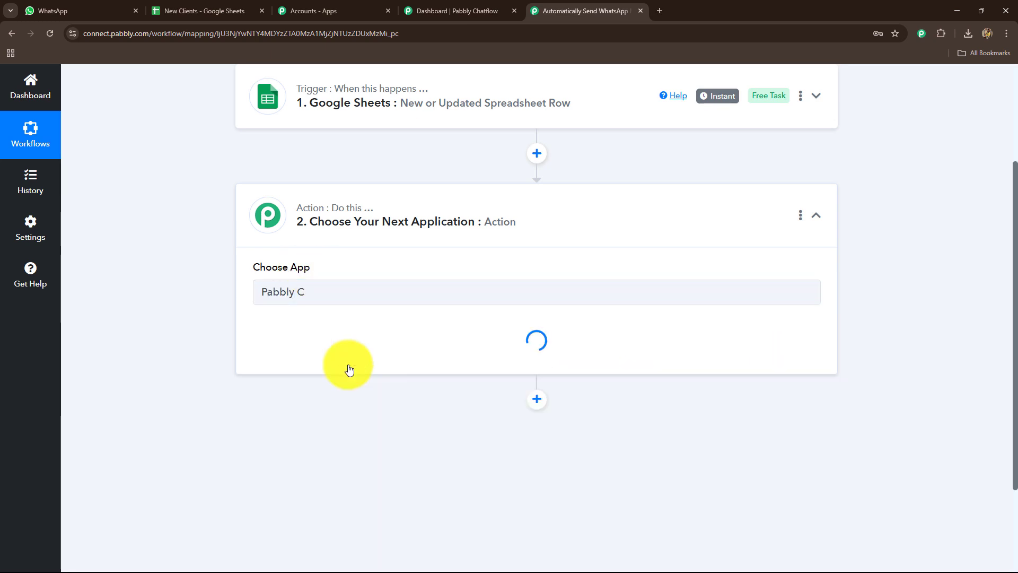
click(312, 345)
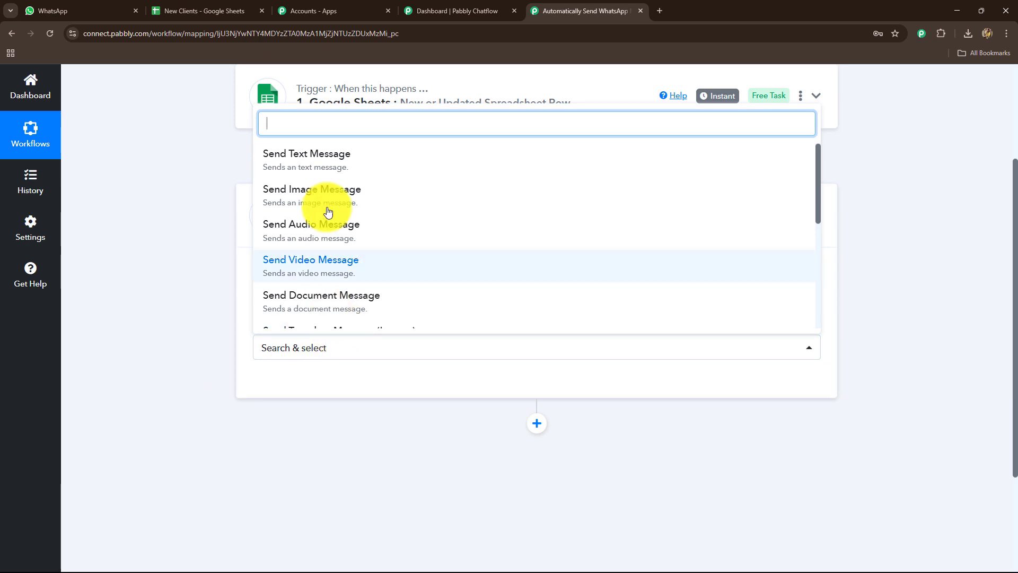
scroll(372, 281, down, 5)
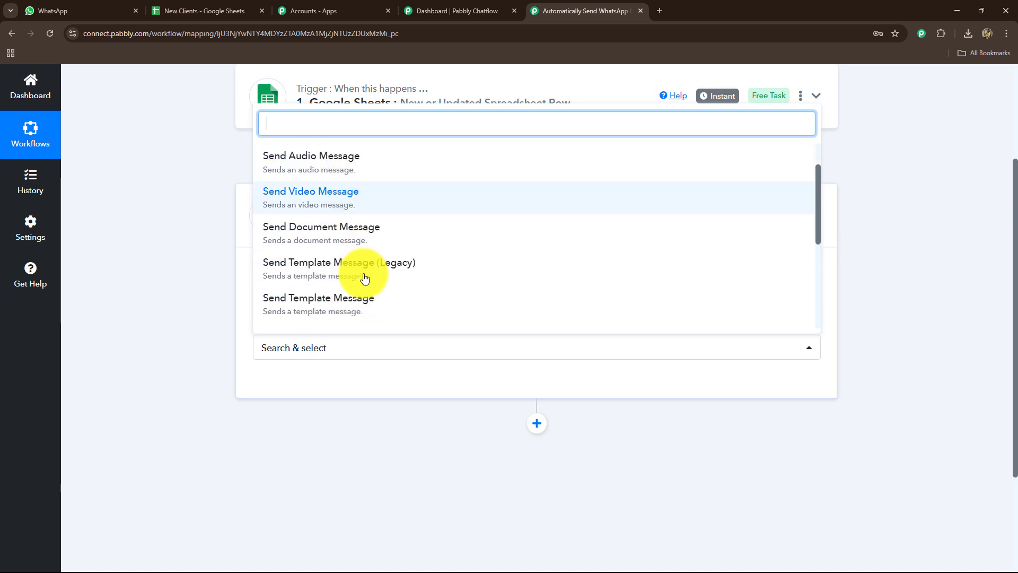
scroll(318, 270, up, 2)
click(345, 231)
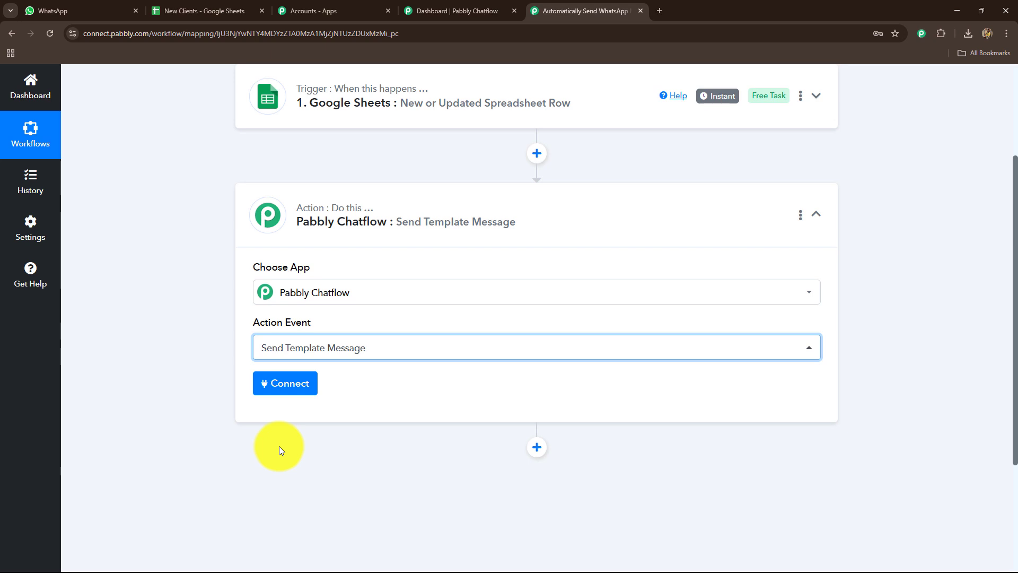
- Start a new Pabbly Chatflow connection and copy the API token from Pabbly Chatflow's API & Webhooks settings
click(294, 382)
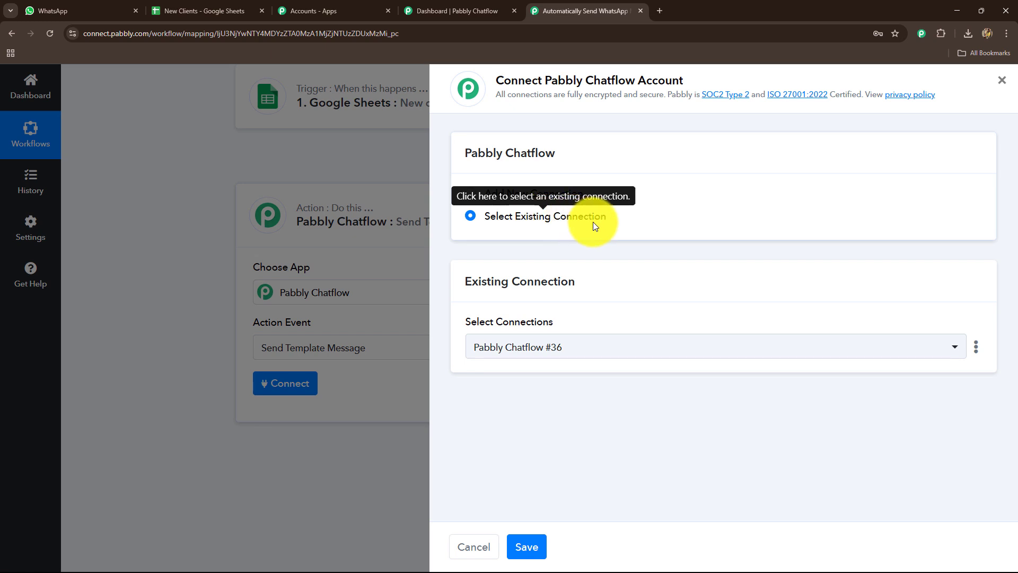
click(472, 196)
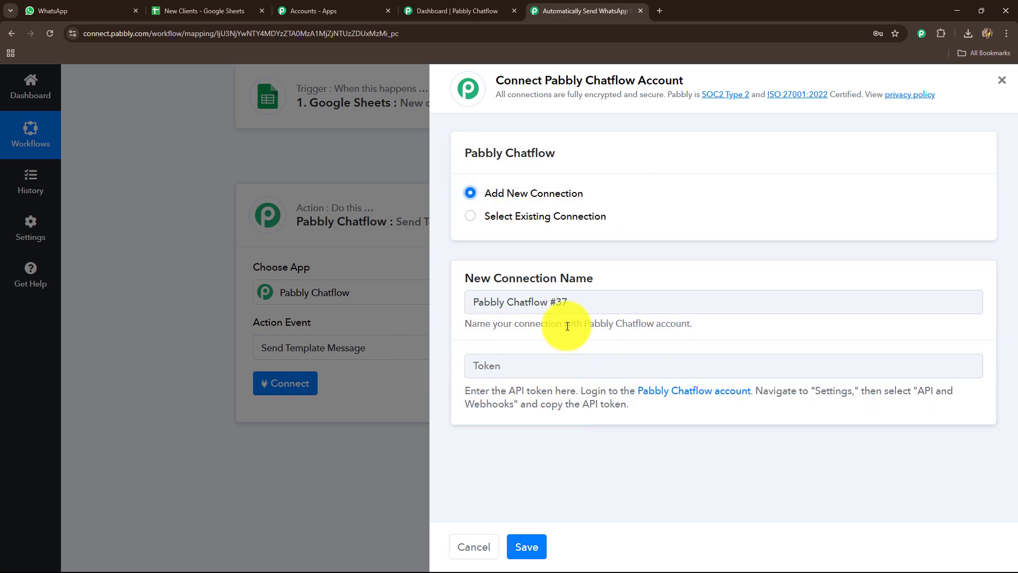
click(435, 9)
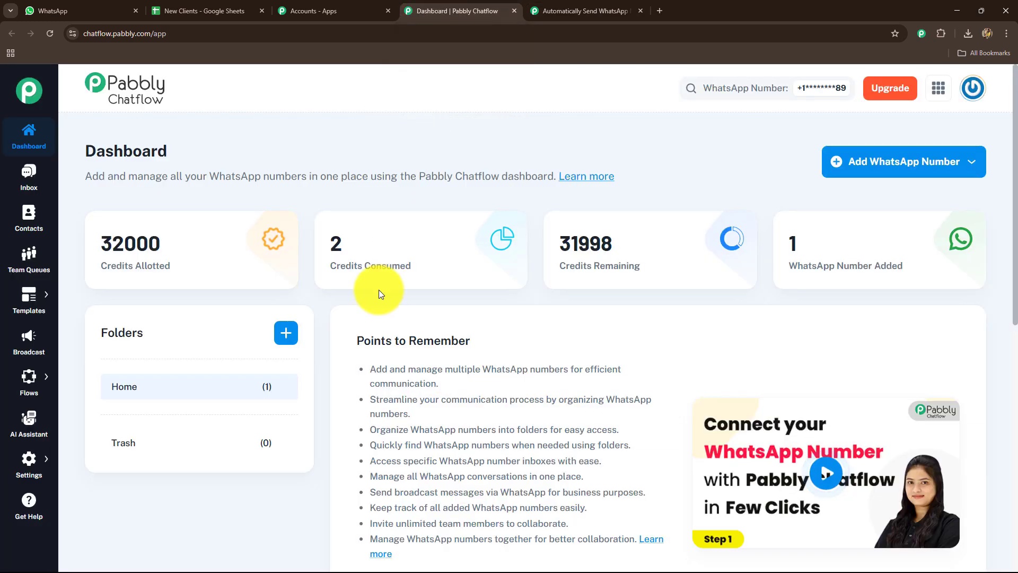
mouse_move(27, 467)
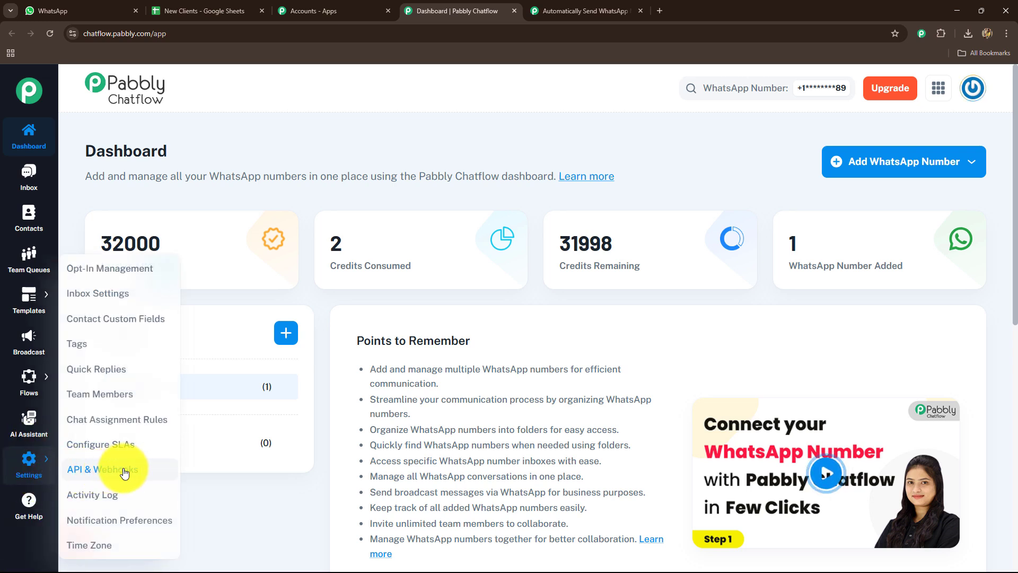
click(106, 468)
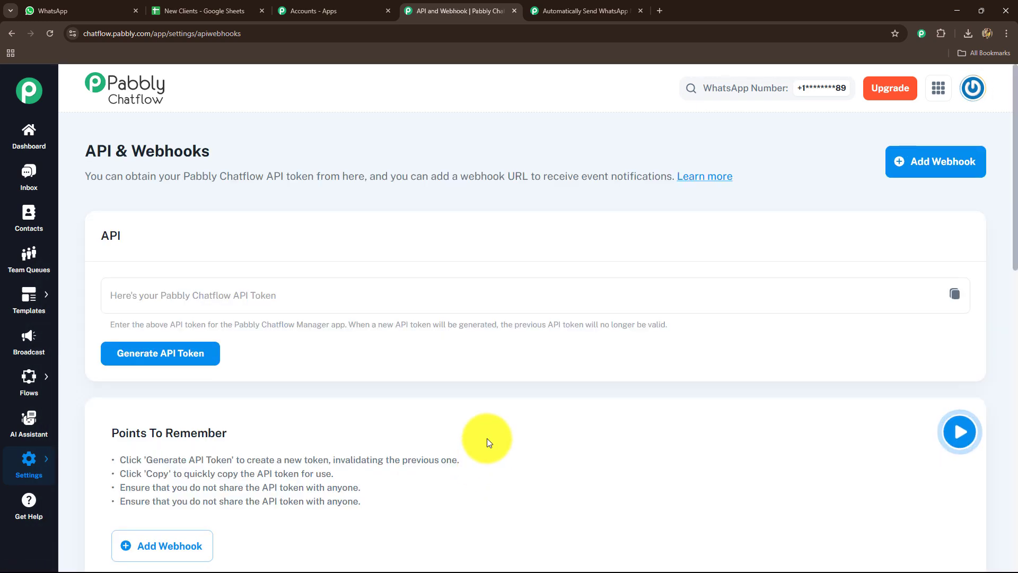
scroll(487, 435, down, 4)
scroll(487, 432, up, 4)
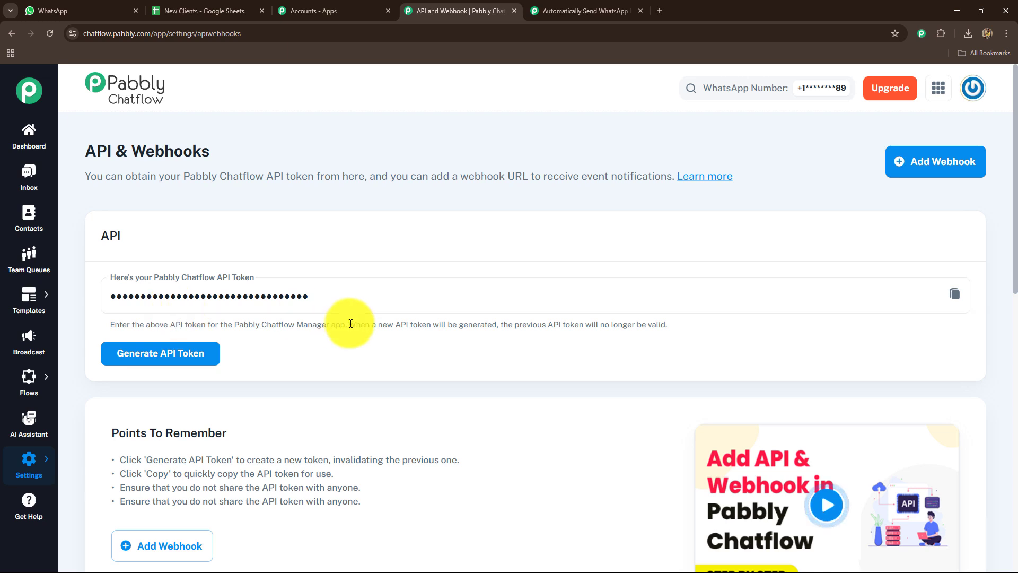
click(955, 294)
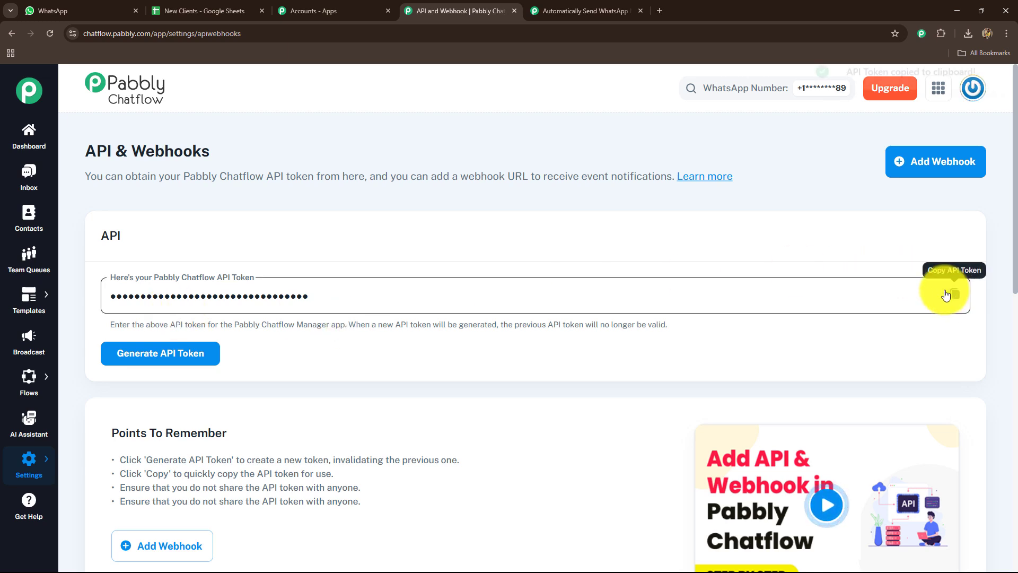
- Back in Pabbly Connect, paste the API token into the new connection's Token field and save the connection
click(612, 6)
click(527, 369)
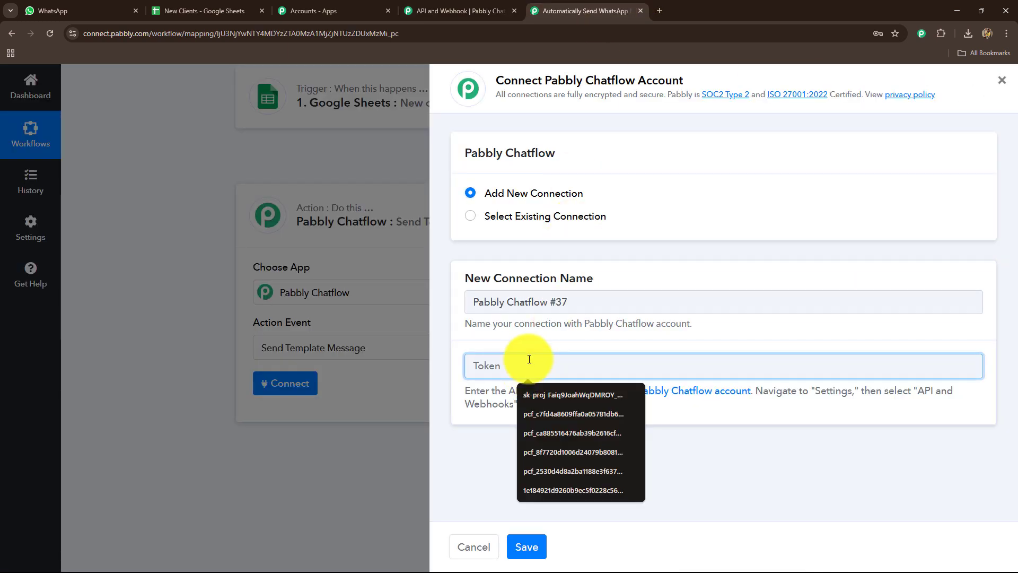
key(ctrl+v)
click(522, 546)
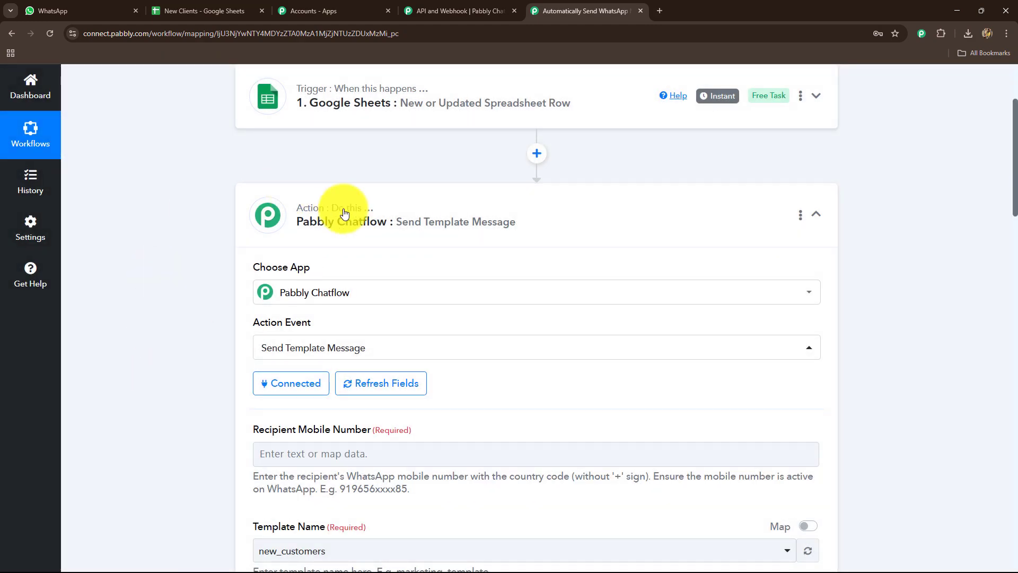
- Examine the Send Template Message fields and compare the Recipient Mobile Number format with the Phone Number column in the New Clients spreadsheet
scroll(165, 406, down, 8)
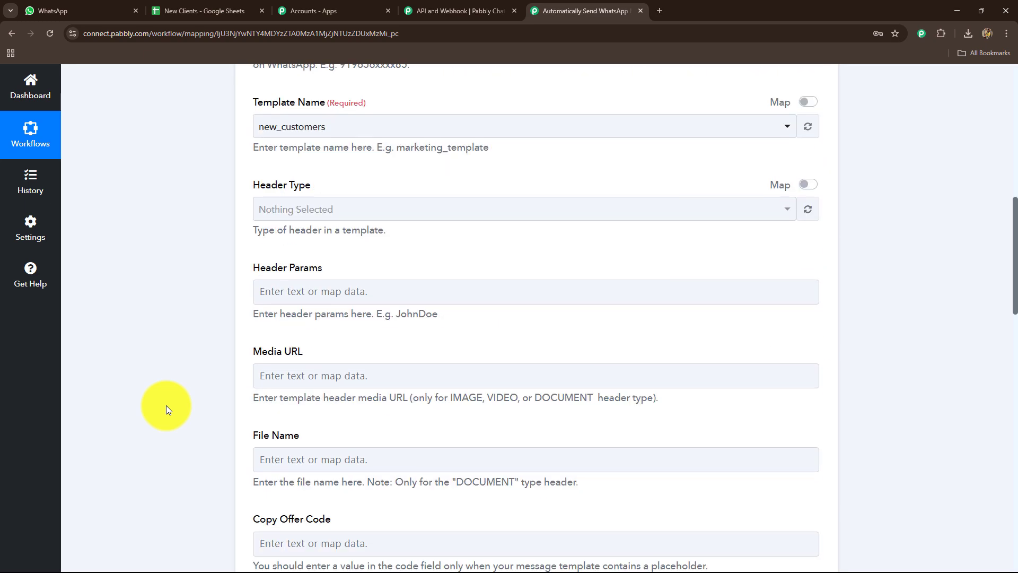
scroll(168, 405, up, 6)
scroll(200, 335, down, 13)
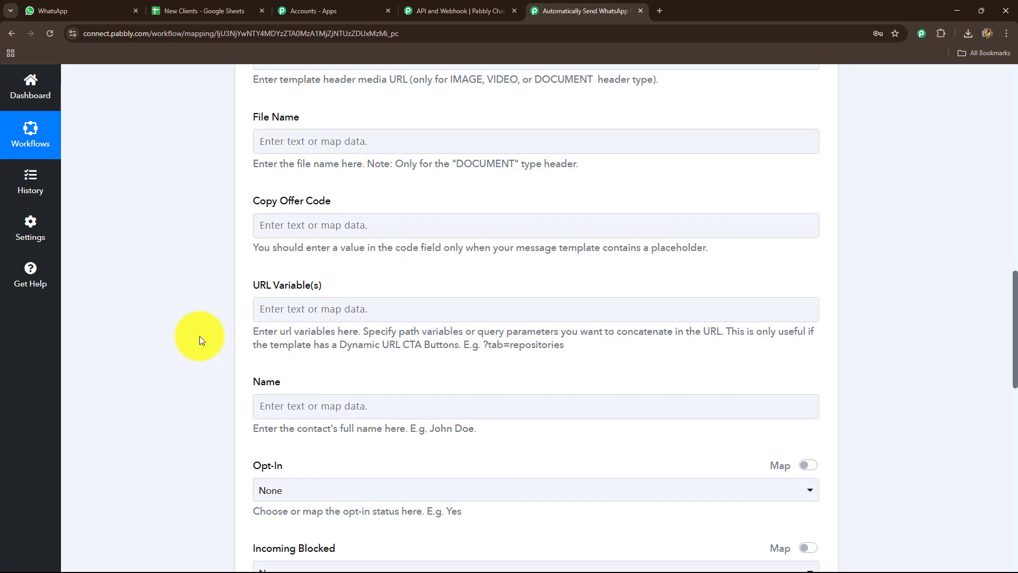
scroll(203, 339, up, 10)
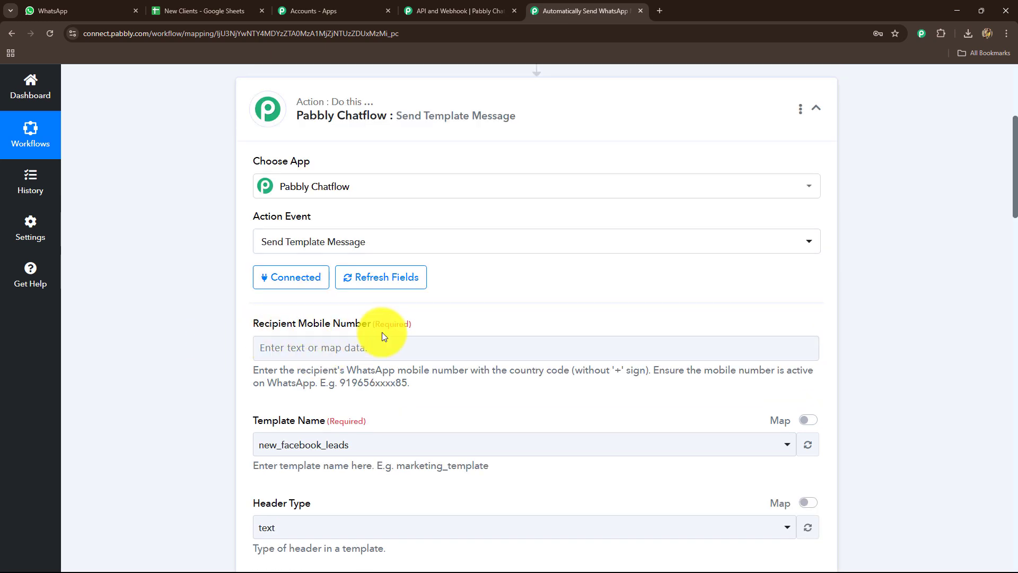
scroll(228, 335, down, 2)
click(310, 240)
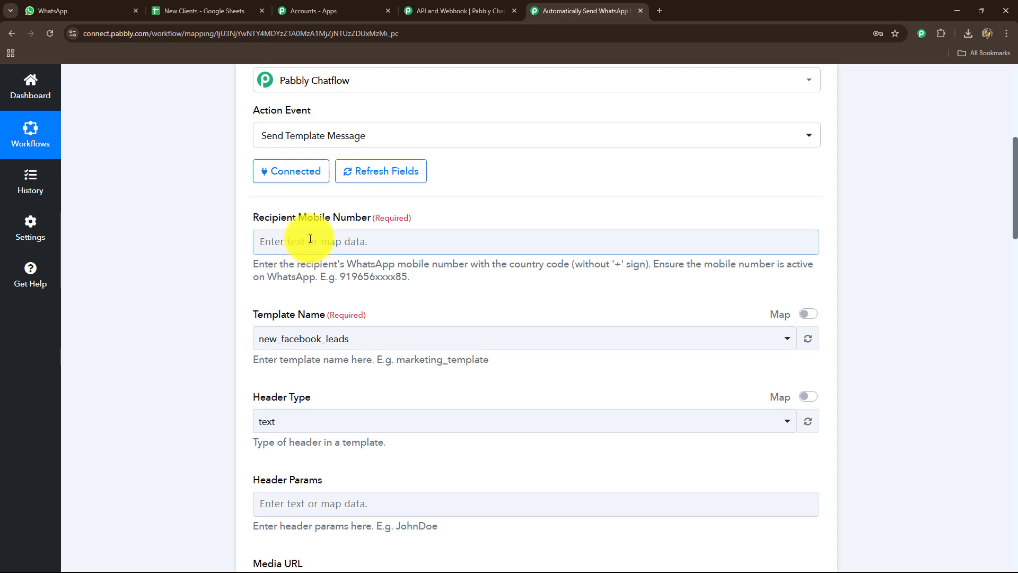
click(196, 9)
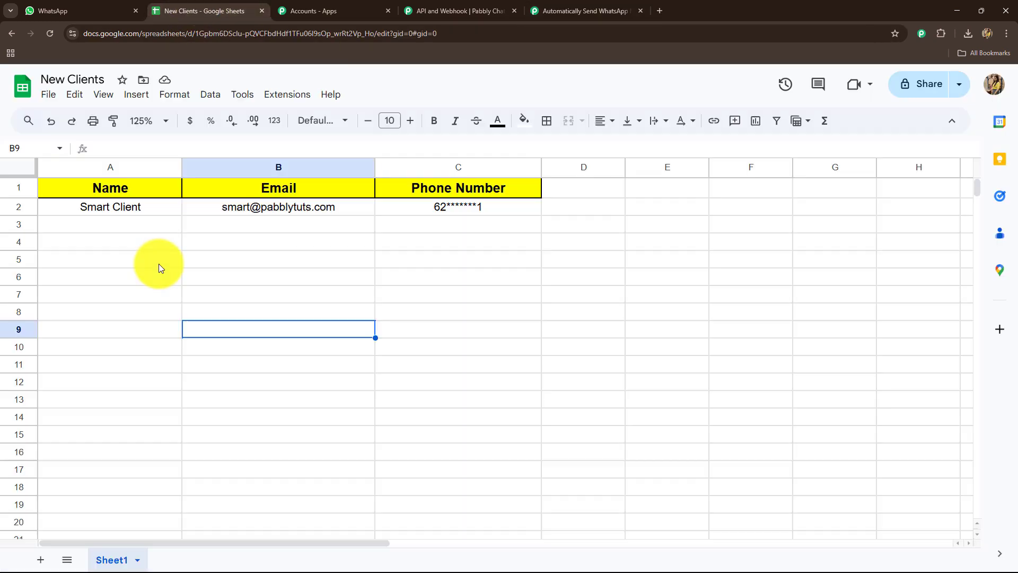
click(573, 9)
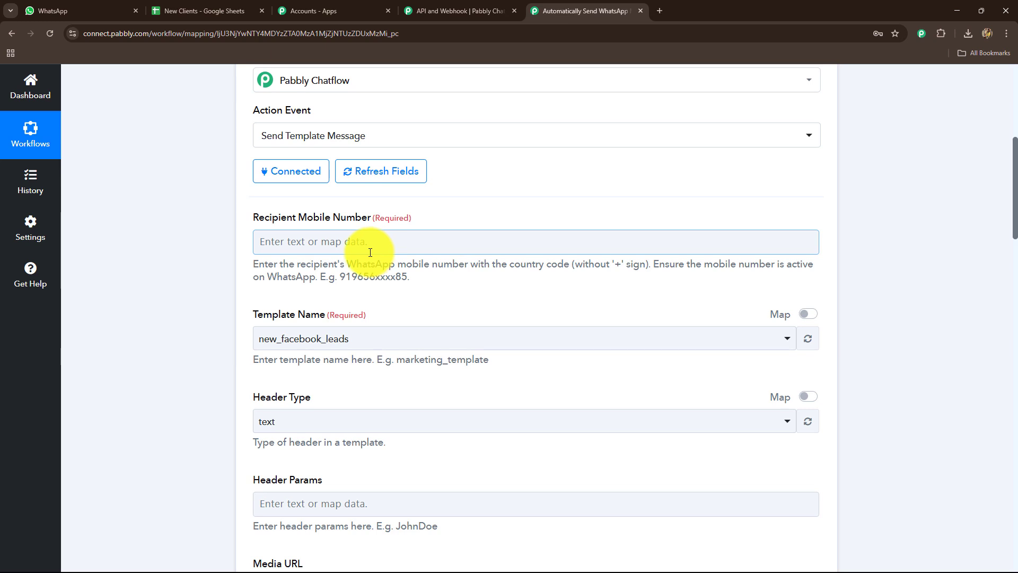
click(239, 11)
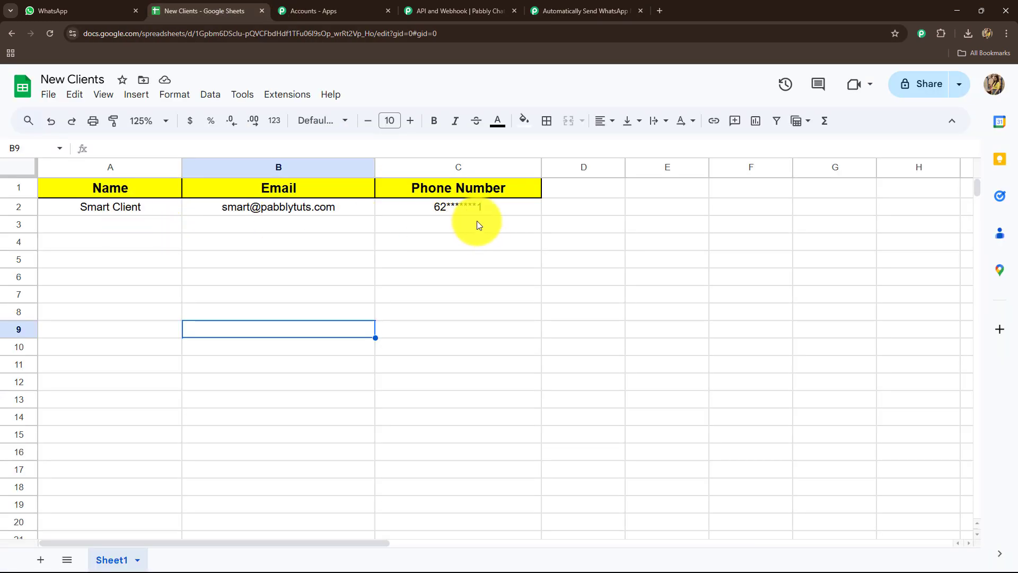
click(625, 11)
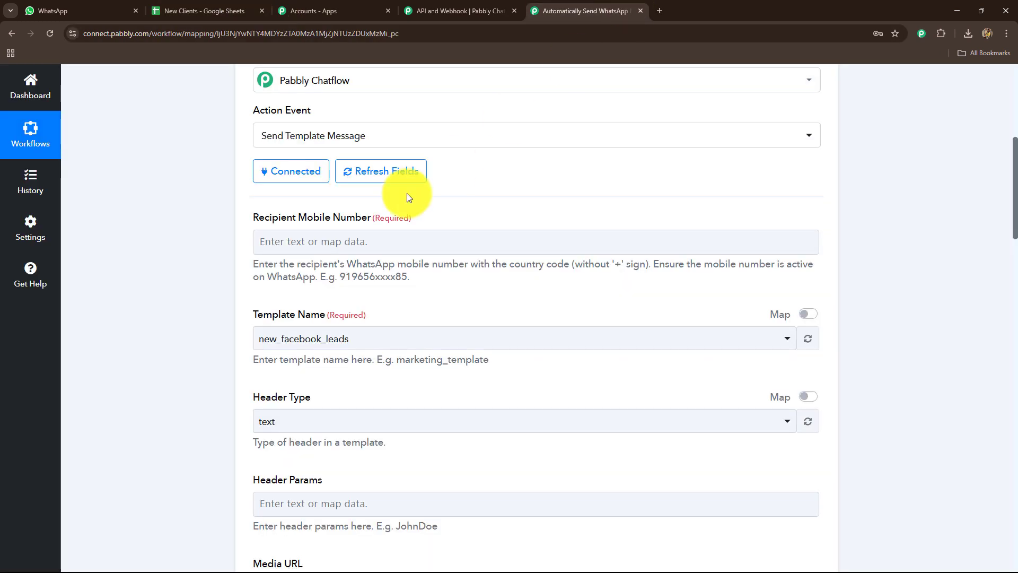
- Map the Recipient Mobile Number to the Phone Number value from the Google Sheets trigger step
click(384, 246)
click(384, 352)
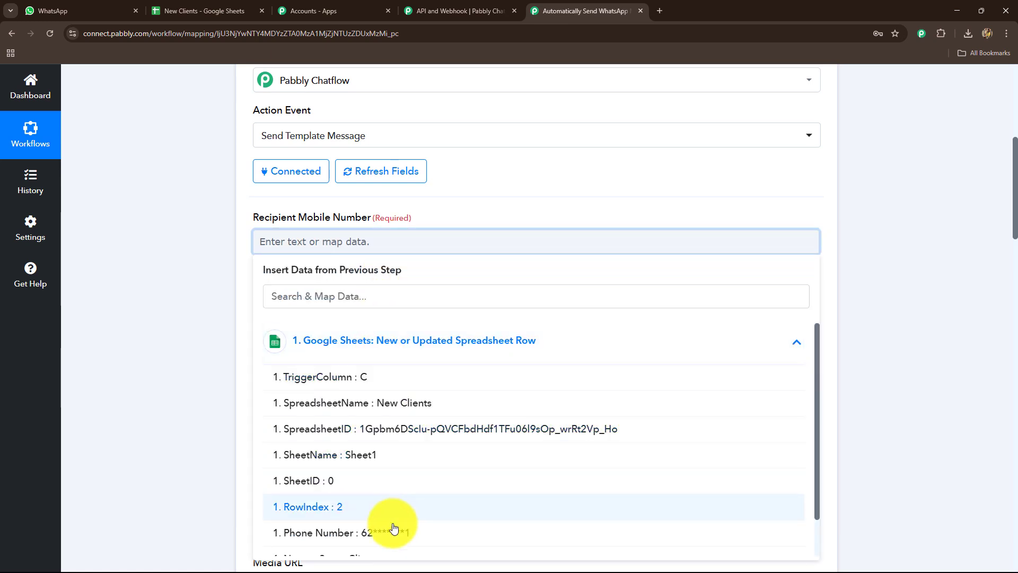
scroll(395, 522, down, 1)
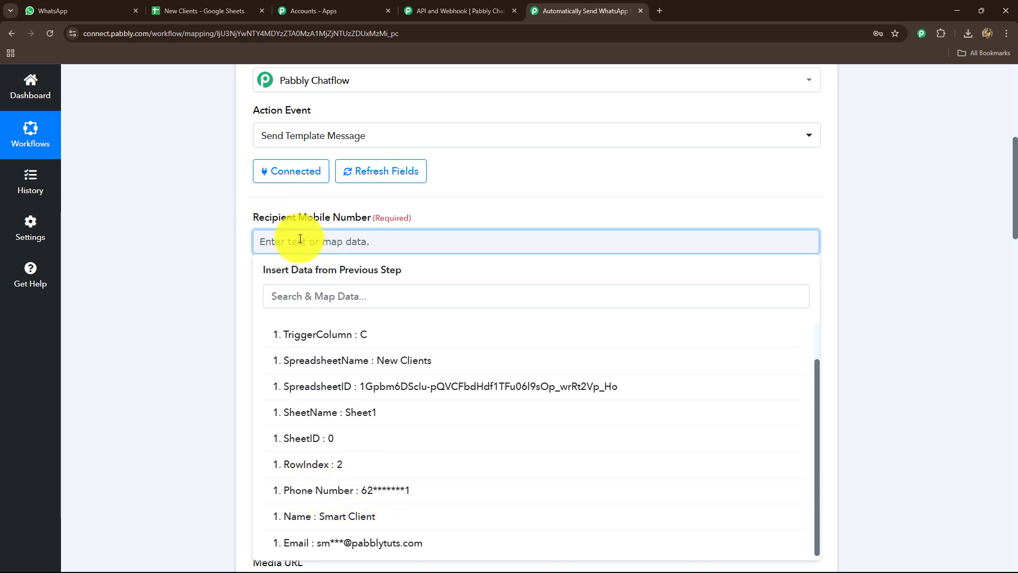
click(387, 488)
click(182, 320)
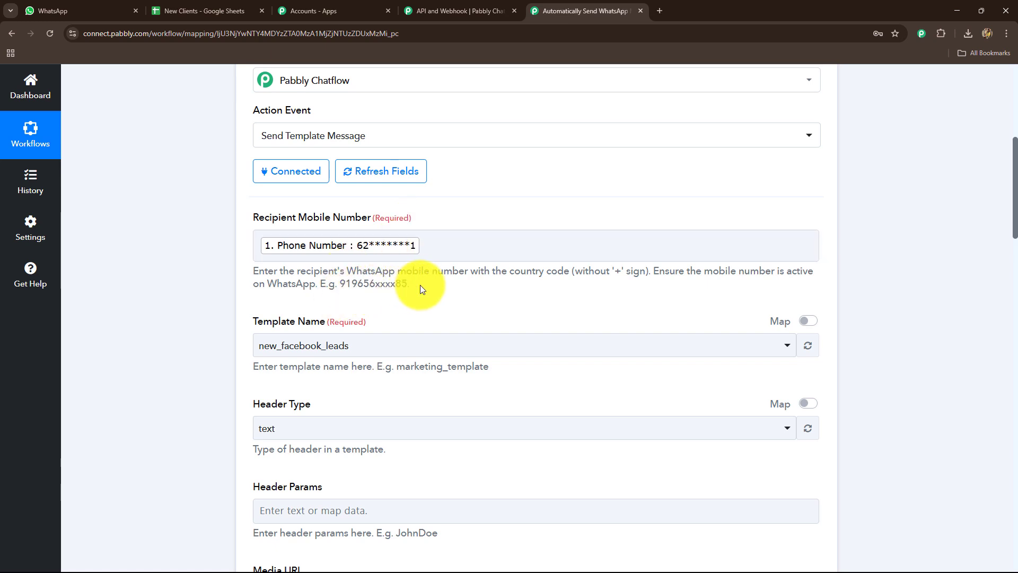
- Add the country code 91 directly before the mapped Phone Number in the Recipient Mobile Number
click(257, 244)
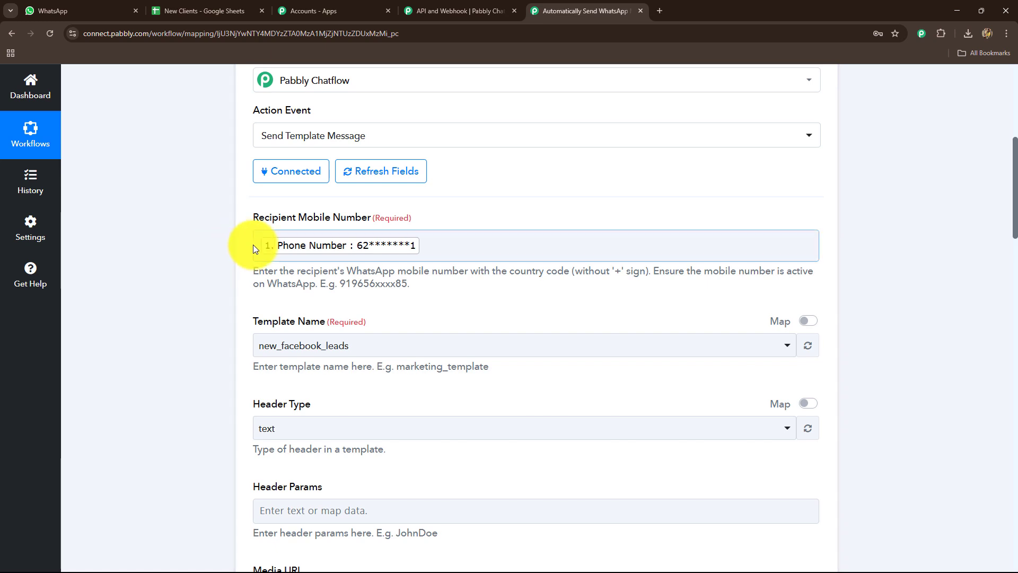
click(260, 245)
text(91)
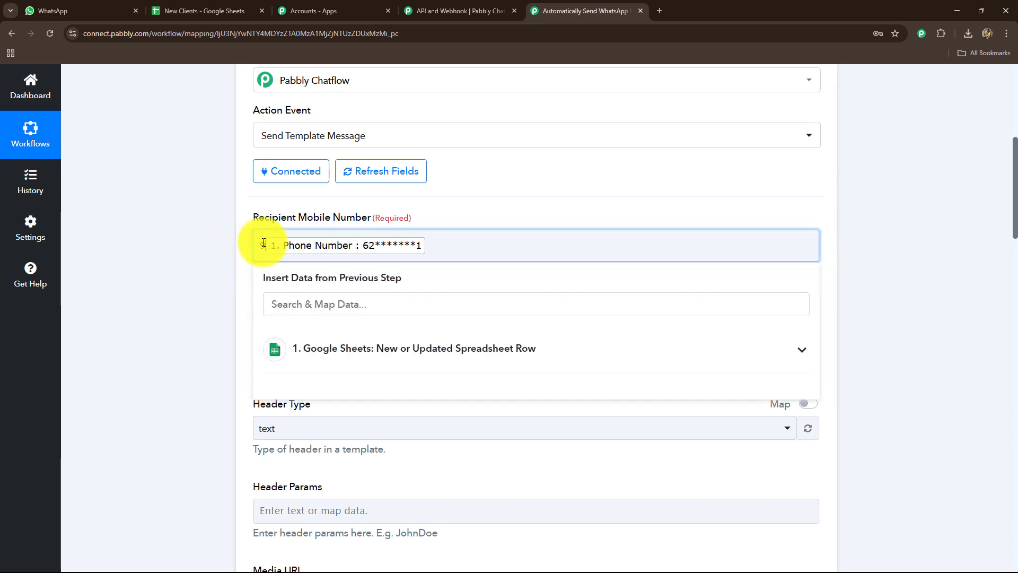
click(230, 259)
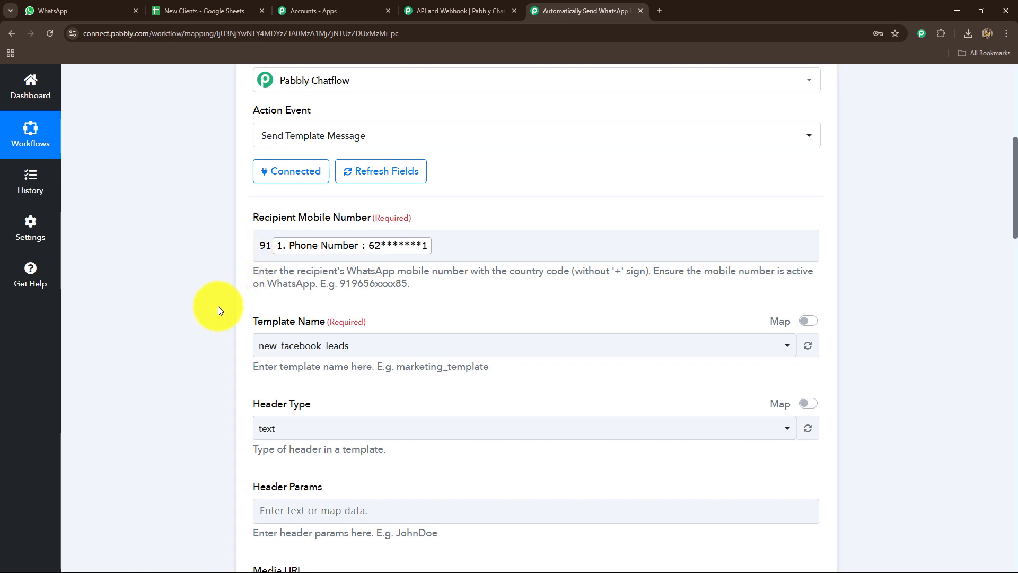
- Look through the available Template Name options of the Send Template Message action without choosing one
scroll(216, 308, down, 2)
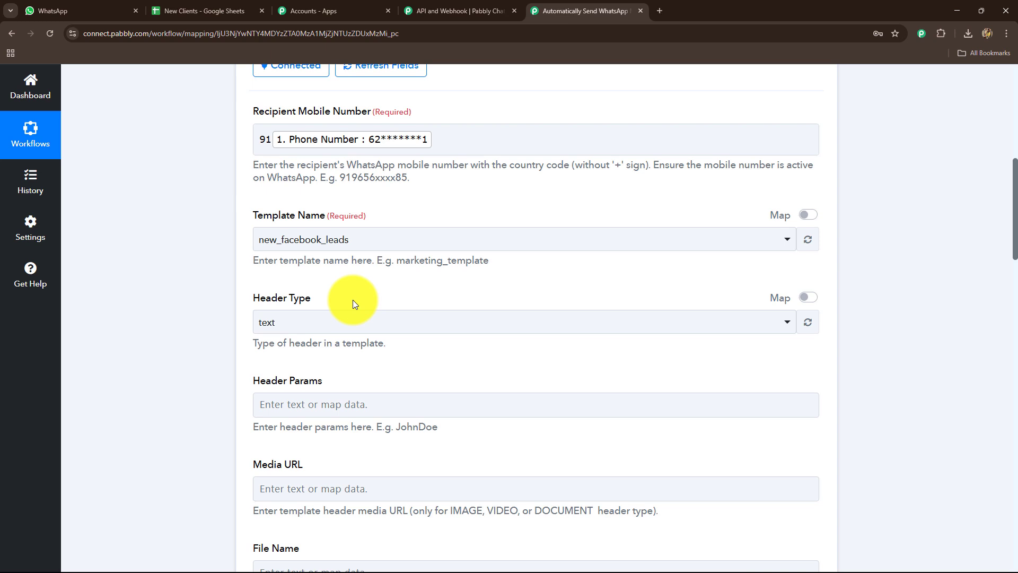
click(319, 240)
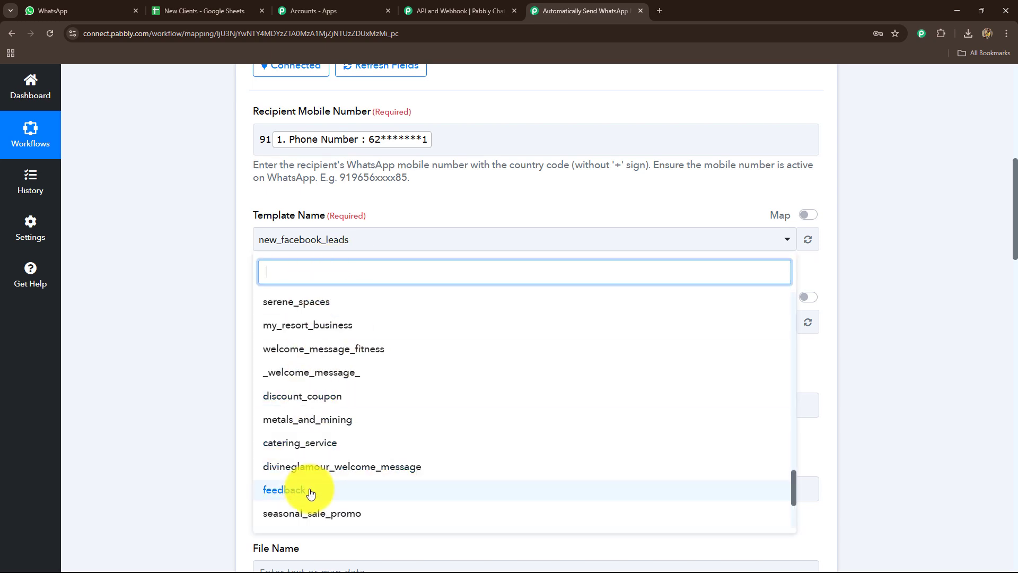
click(215, 321)
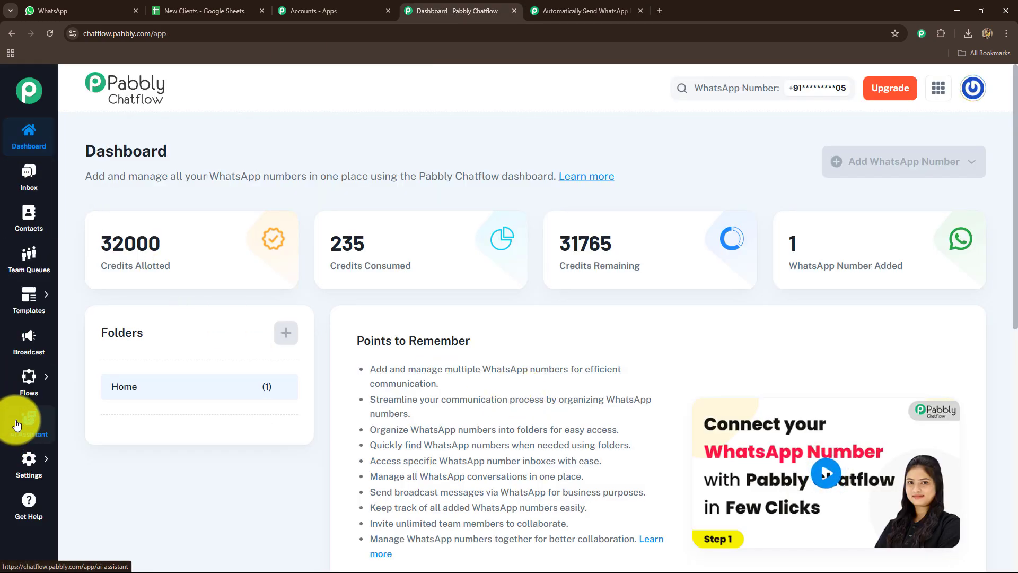
- Switch to Pabbly Chatflow and review the message content of the smartbooks_solutions document template in its templates list
mouse_move(35, 391)
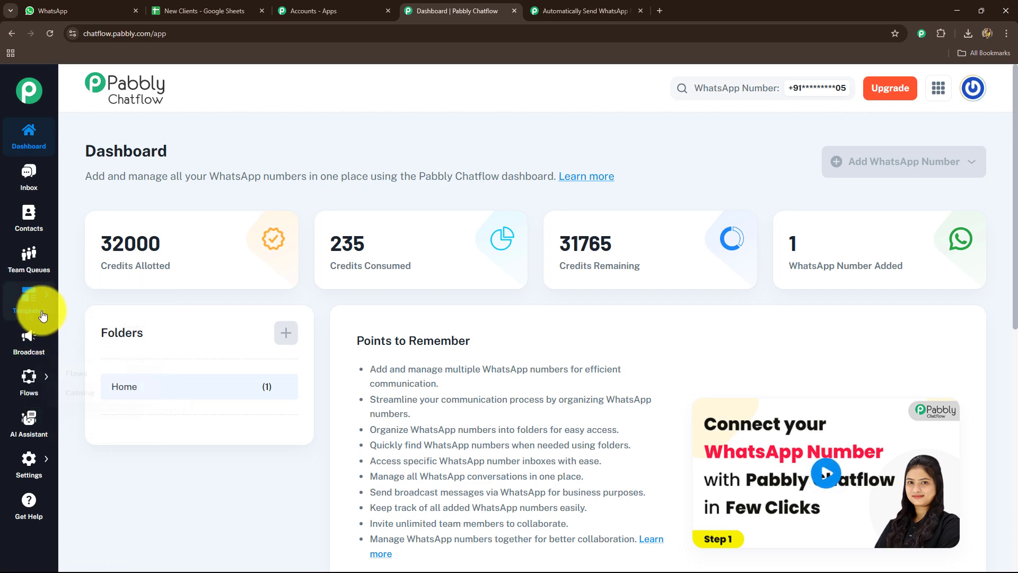
click(79, 291)
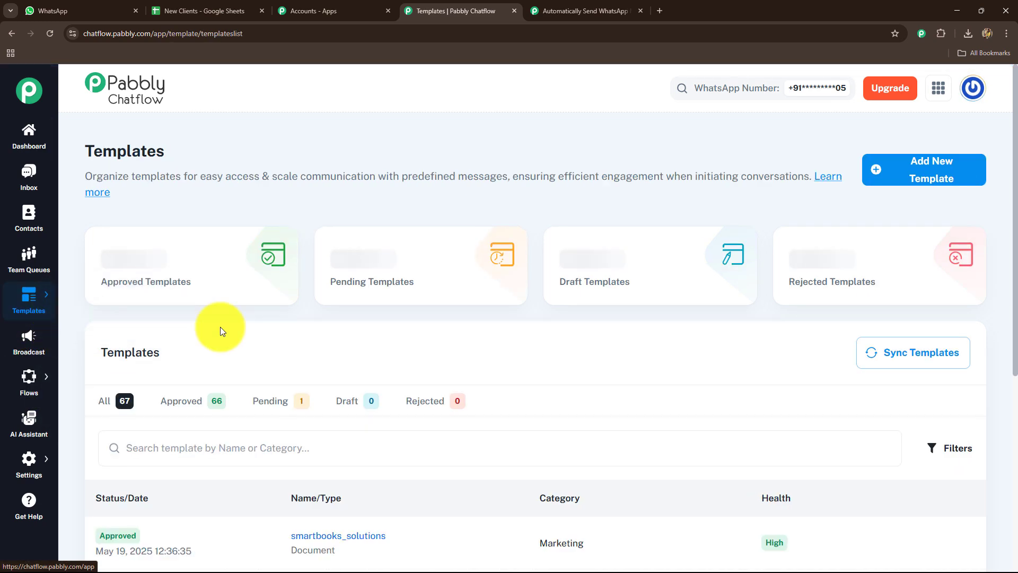
scroll(330, 338, down, 5)
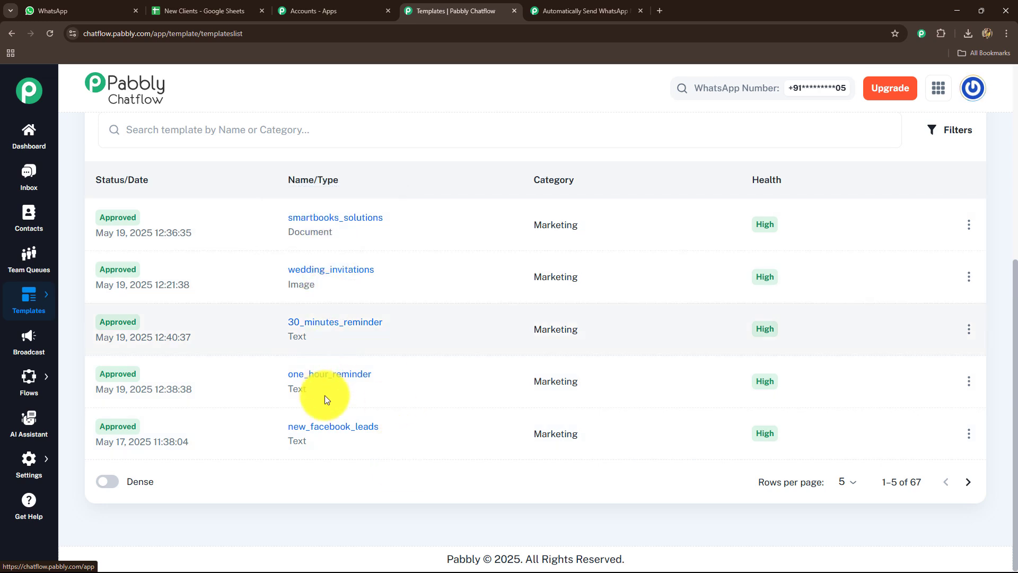
scroll(287, 366, up, 4)
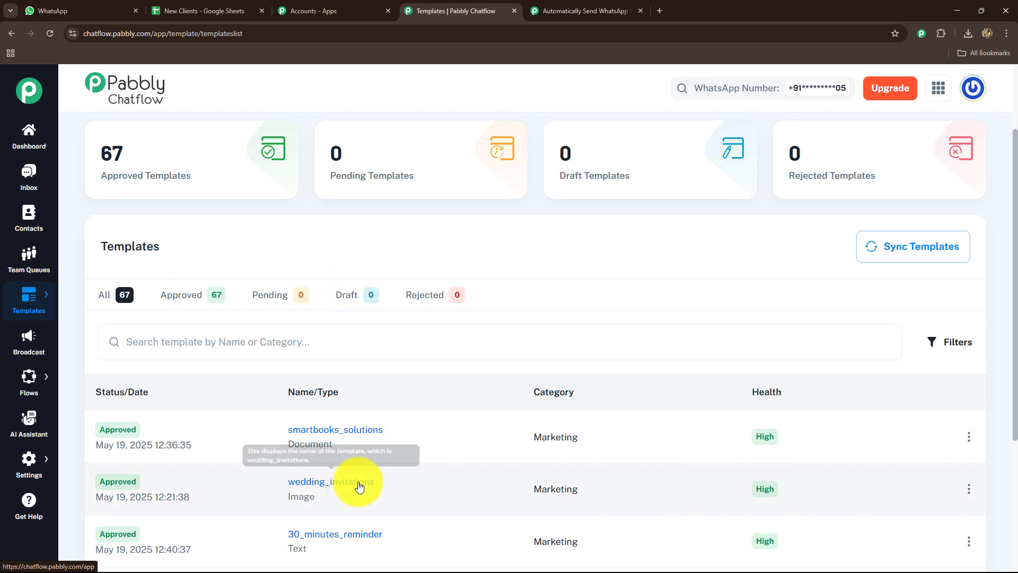
scroll(297, 371, down, 2)
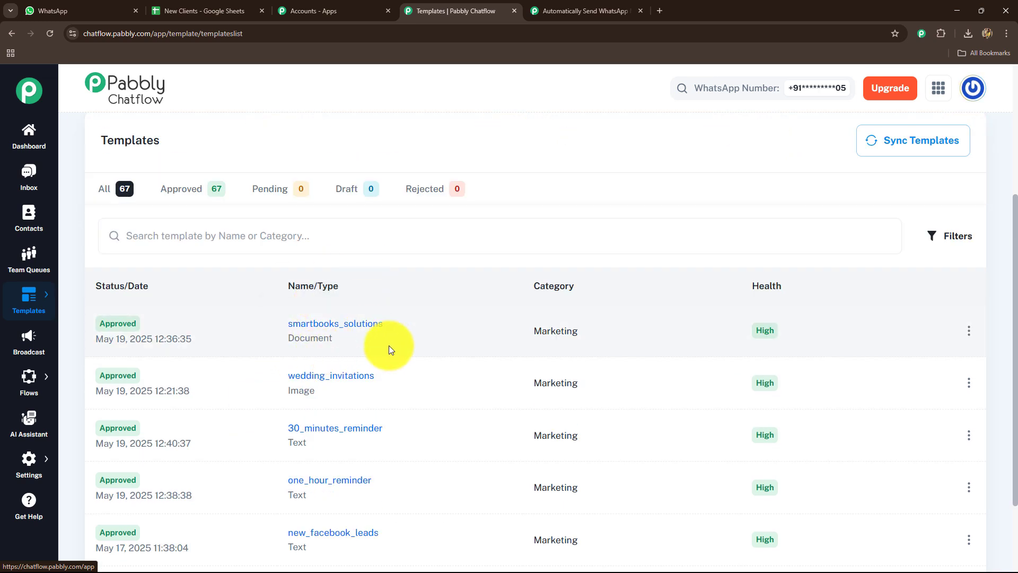
click(356, 326)
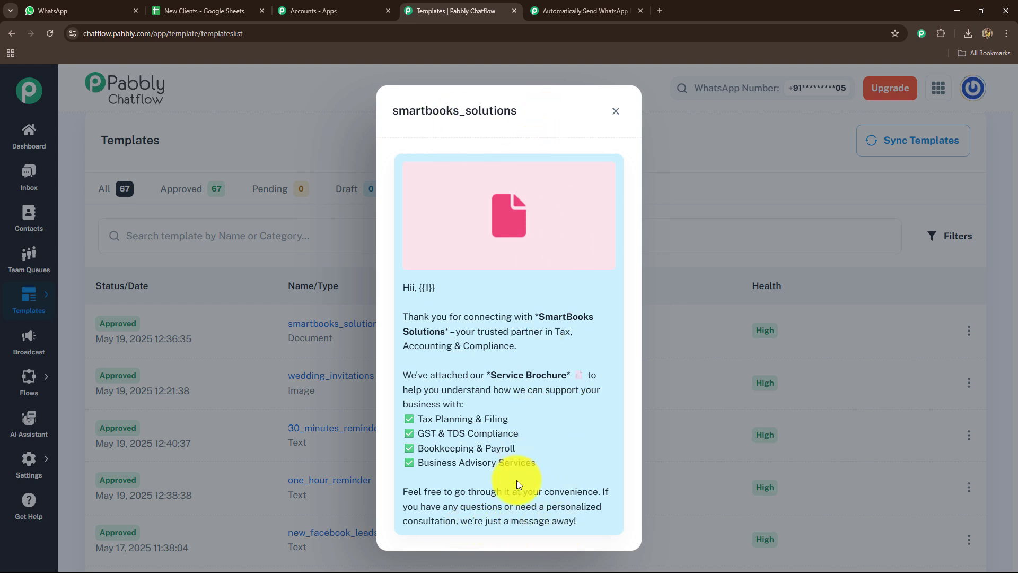
click(616, 111)
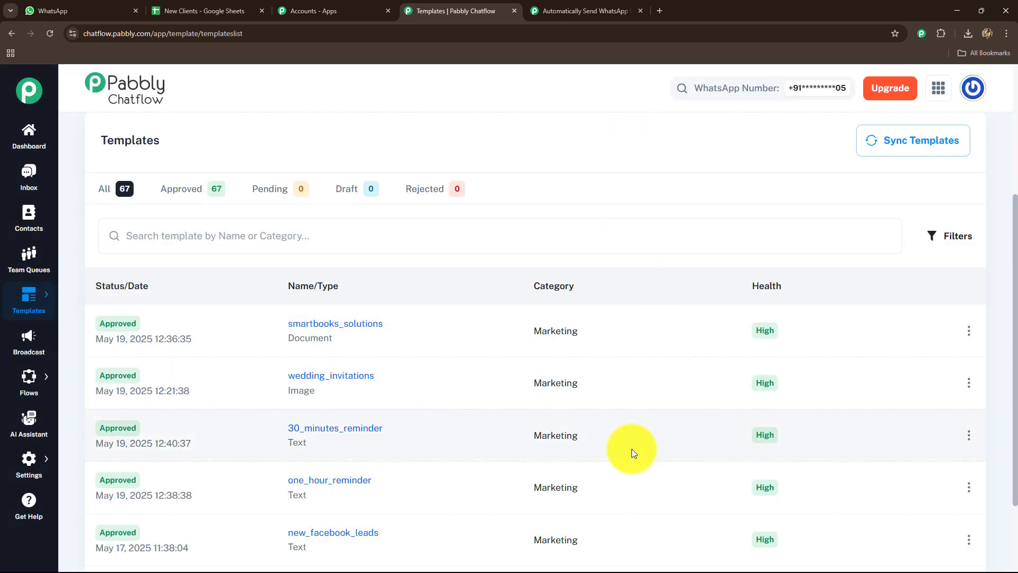
- Start a new message template in Pabbly Chatflow and set its category to Marketing
scroll(631, 449, up, 4)
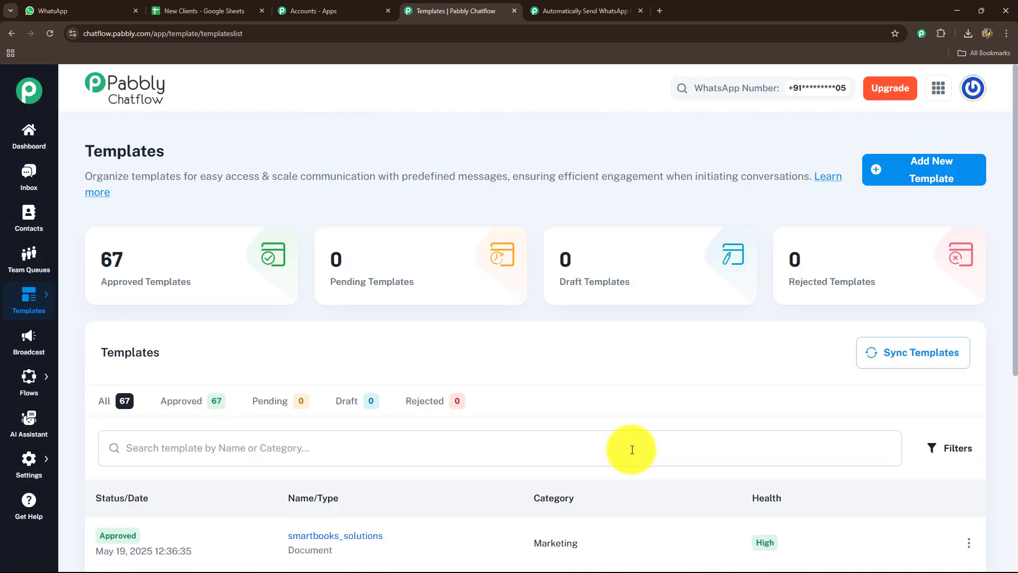
click(936, 183)
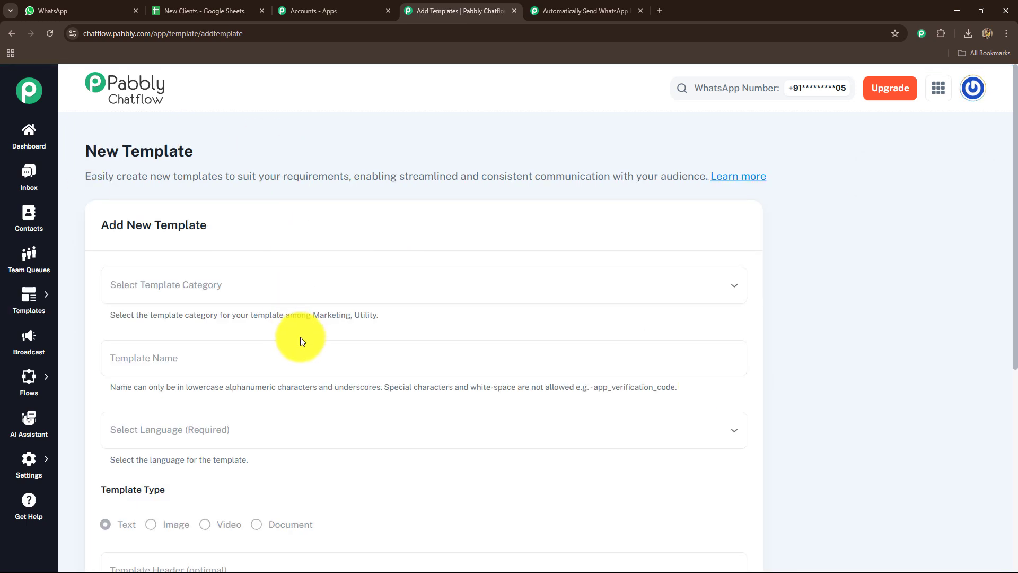
scroll(316, 407, down, 2)
click(215, 189)
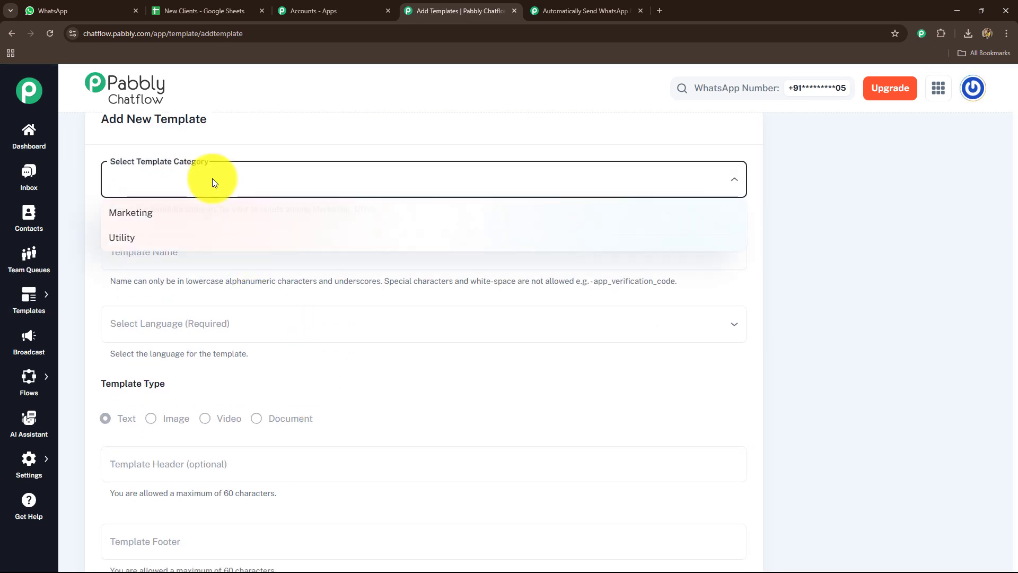
click(137, 212)
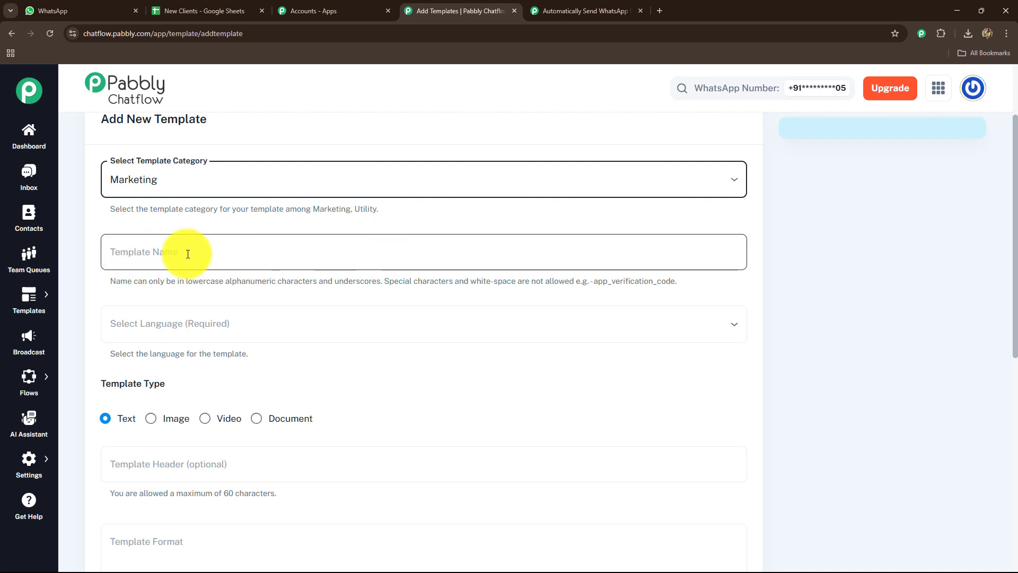
- Examine the naming example for the template name and the available template languages
drag(590, 281, 678, 282)
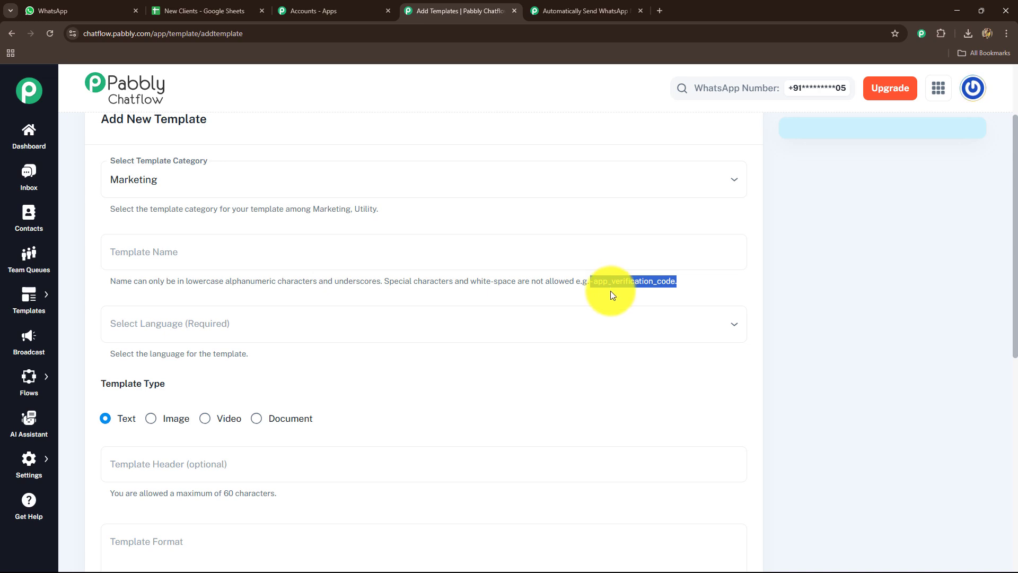
key(Tab)
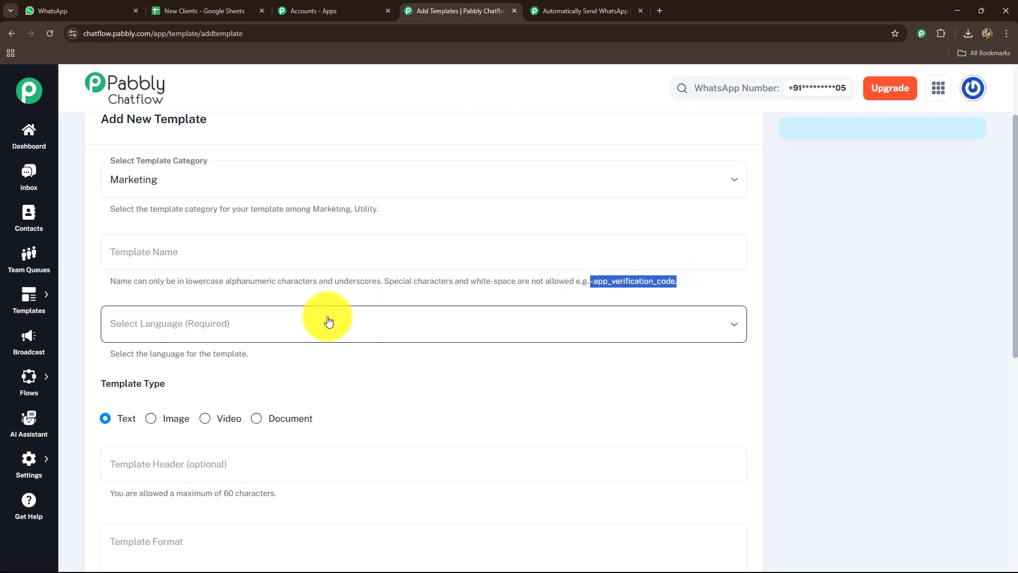
scroll(235, 322, down, 2)
click(192, 214)
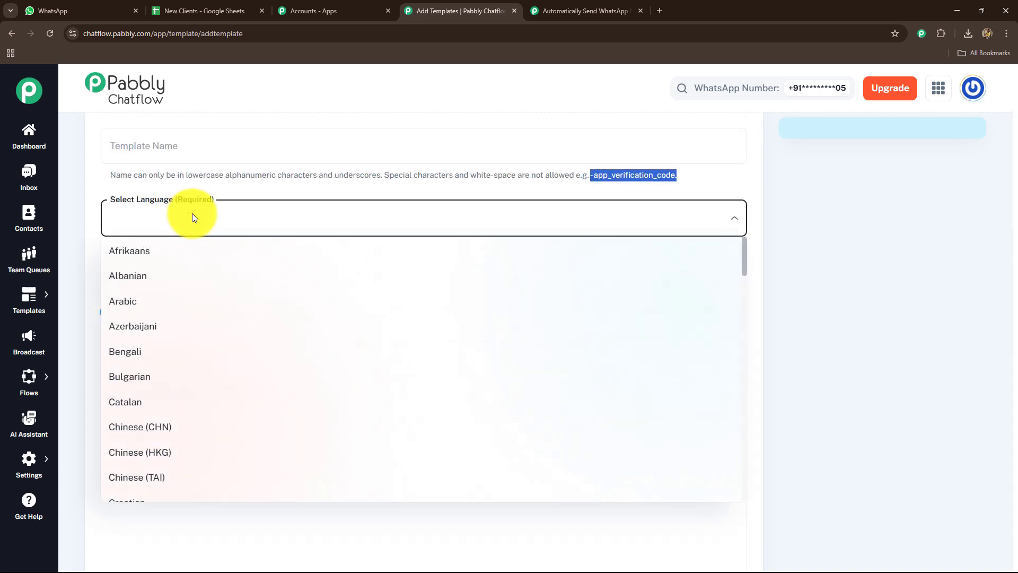
click(89, 274)
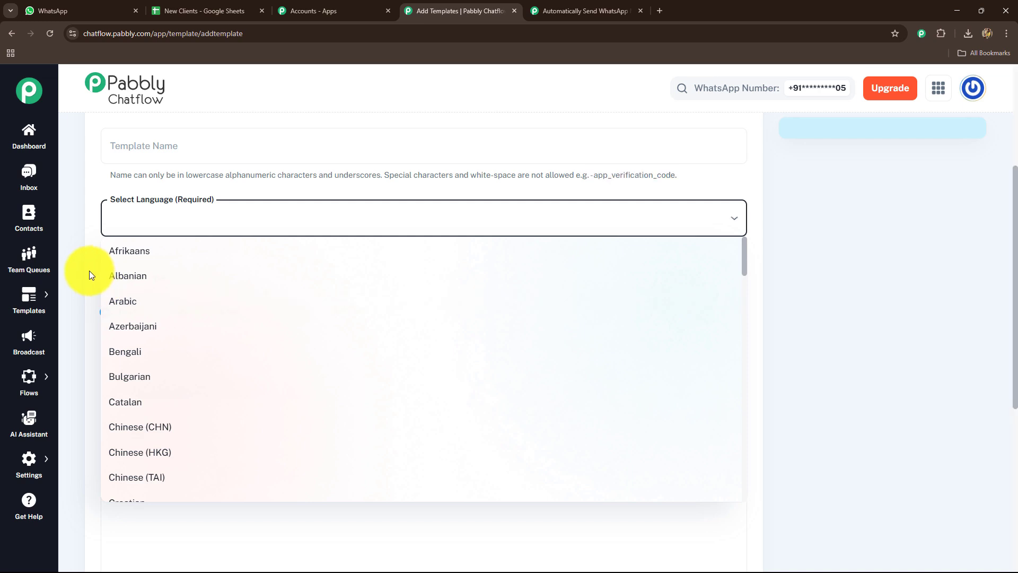
- Set the new template's type to Document and look over the remaining form fields
scroll(95, 250, down, 2)
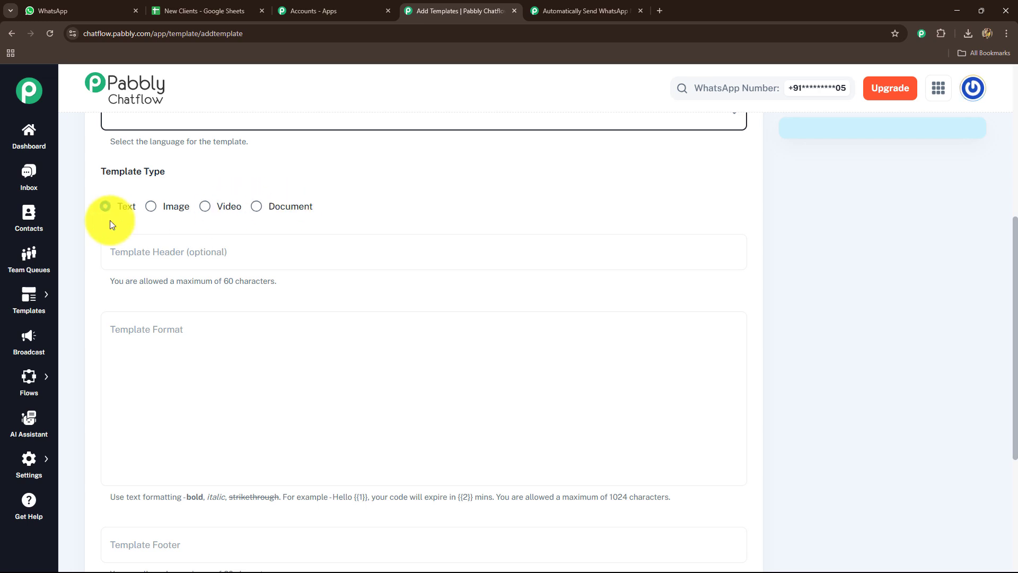
click(255, 207)
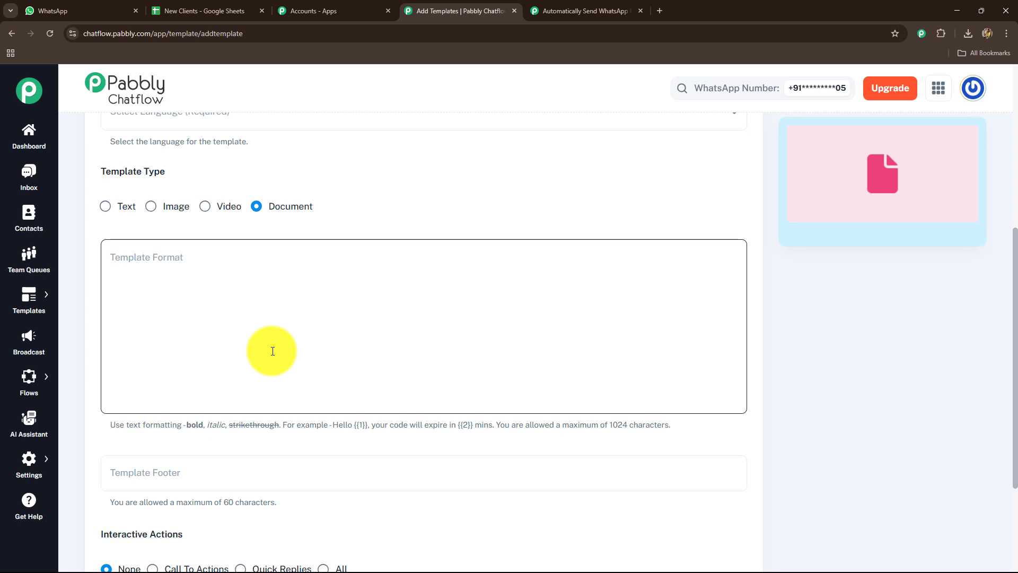
scroll(273, 342, up, 1)
scroll(166, 138, down, 4)
scroll(154, 312, up, 4)
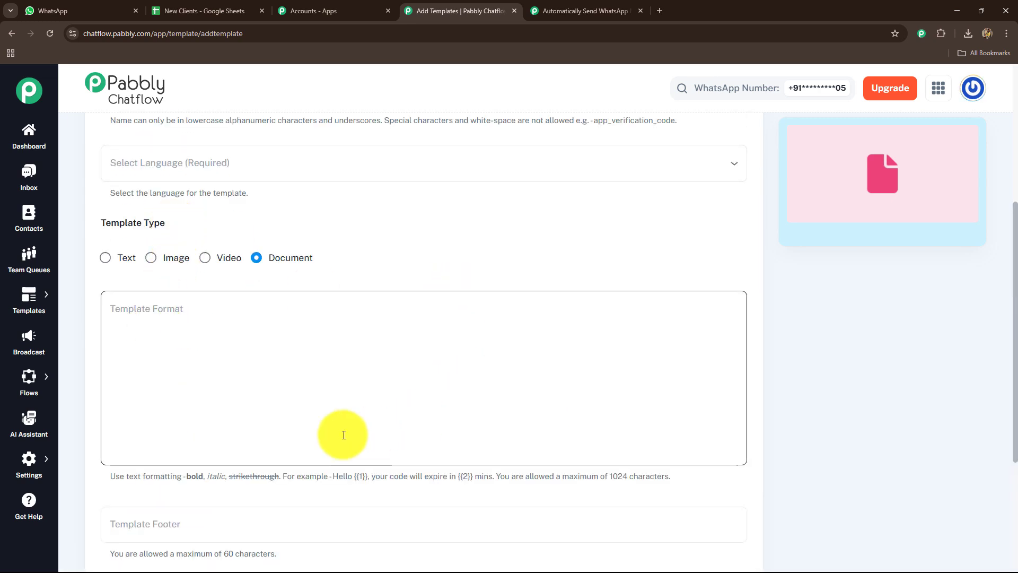
- Enter "Hii, {{1}}" as the template's message body, with {{1}} as the variable parameter
click(146, 313)
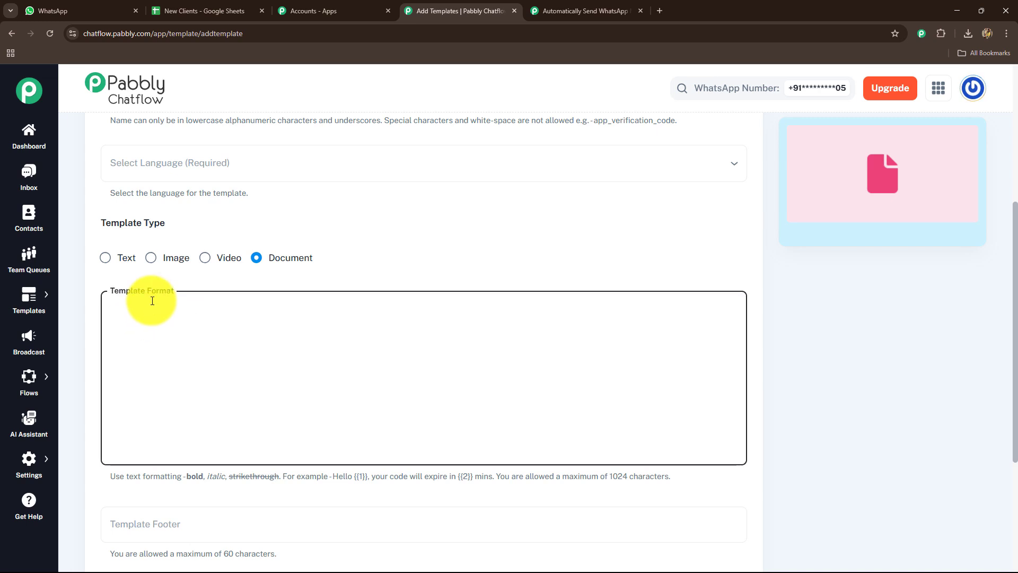
text(Hii)
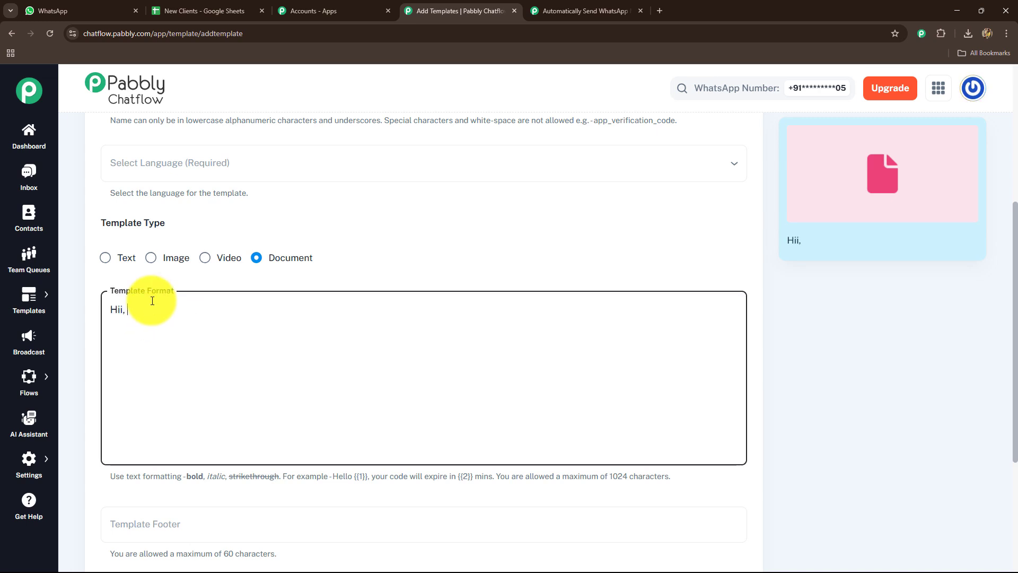
text(,)
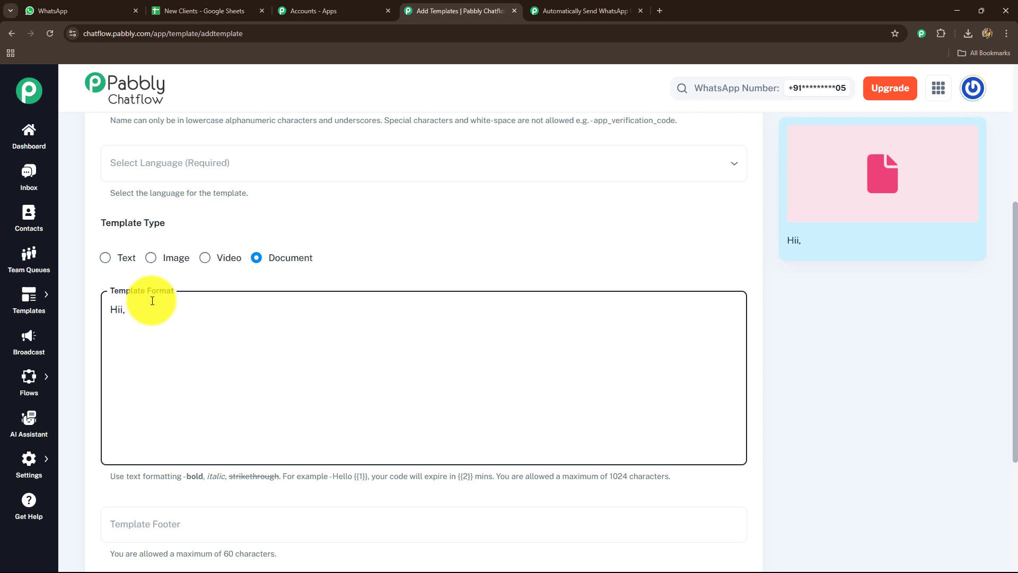
text( {{1}})
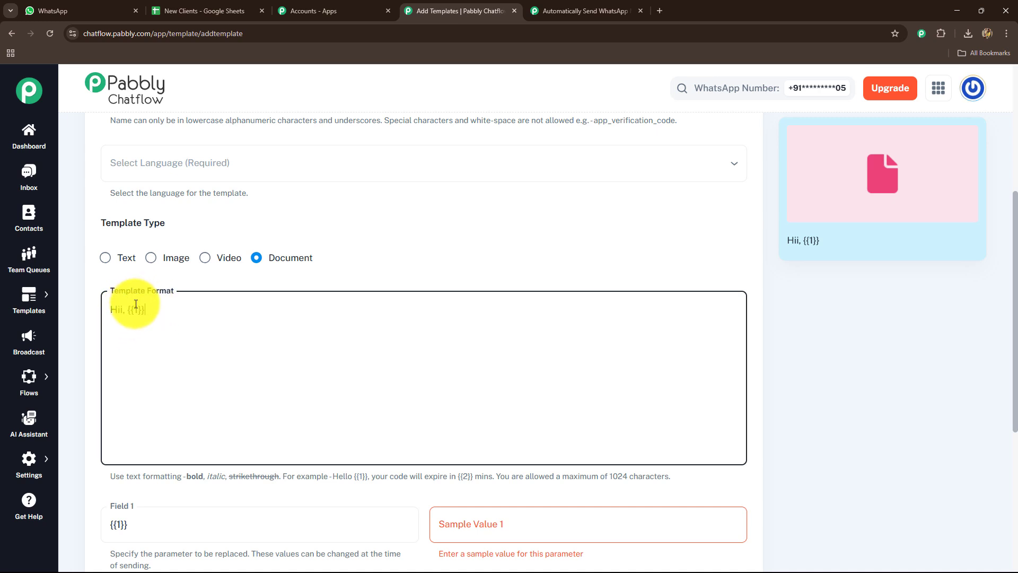
- Enter "Name" as the sample value for the {{1}} parameter and review the rest of the template form
scroll(320, 381, down, 2)
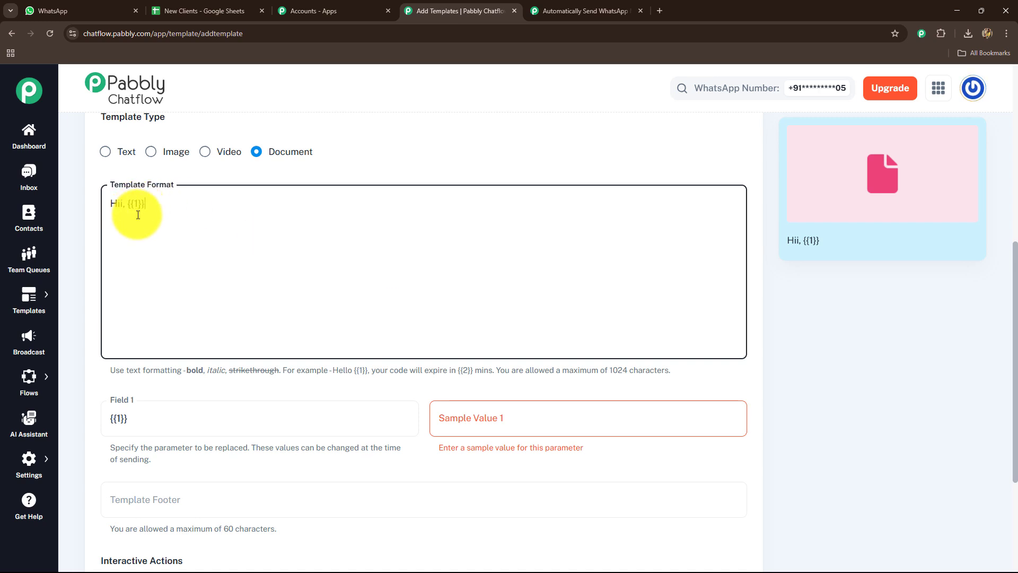
click(499, 407)
text(Name)
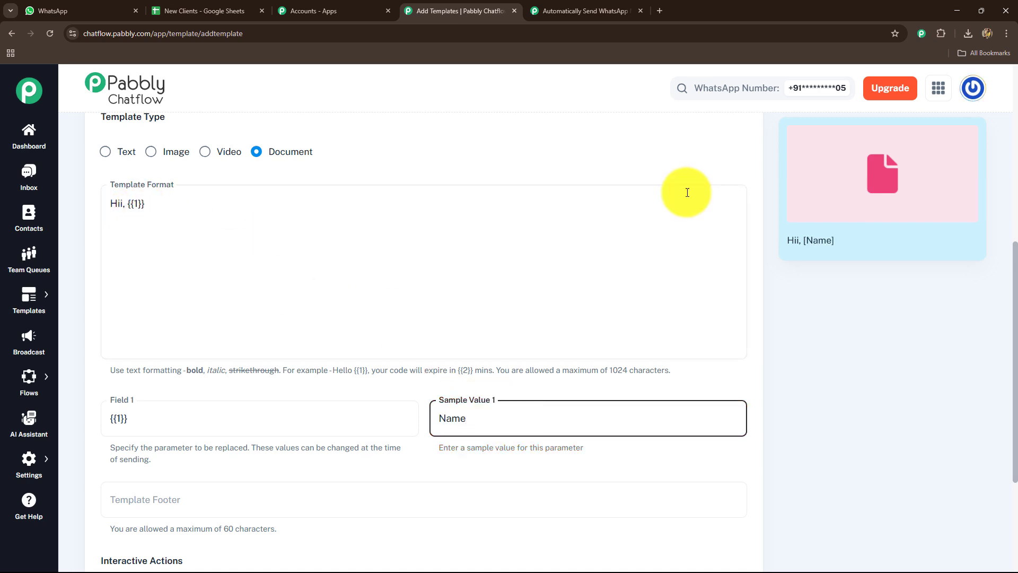
scroll(686, 191, down, 4)
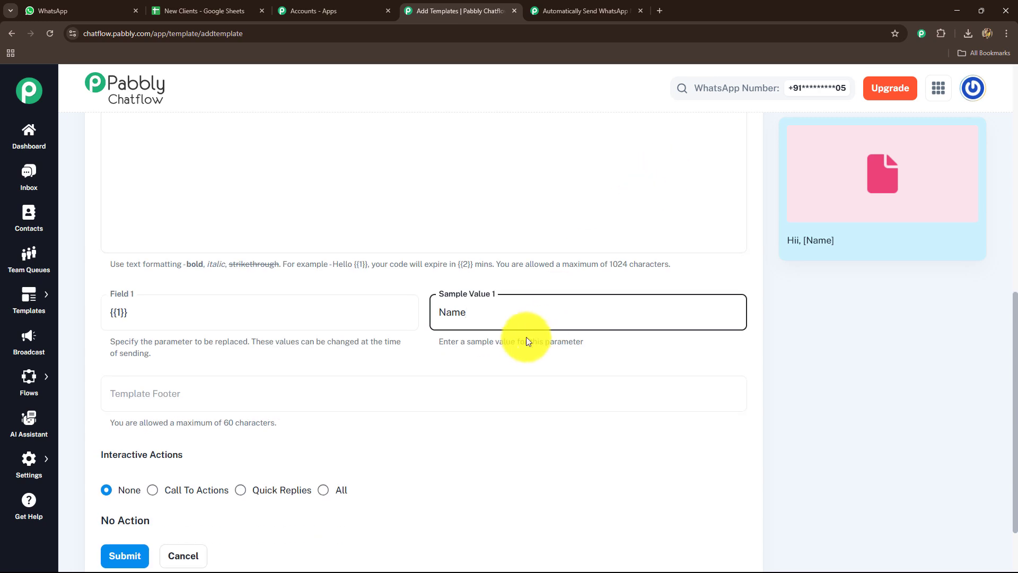
scroll(254, 308, up, 6)
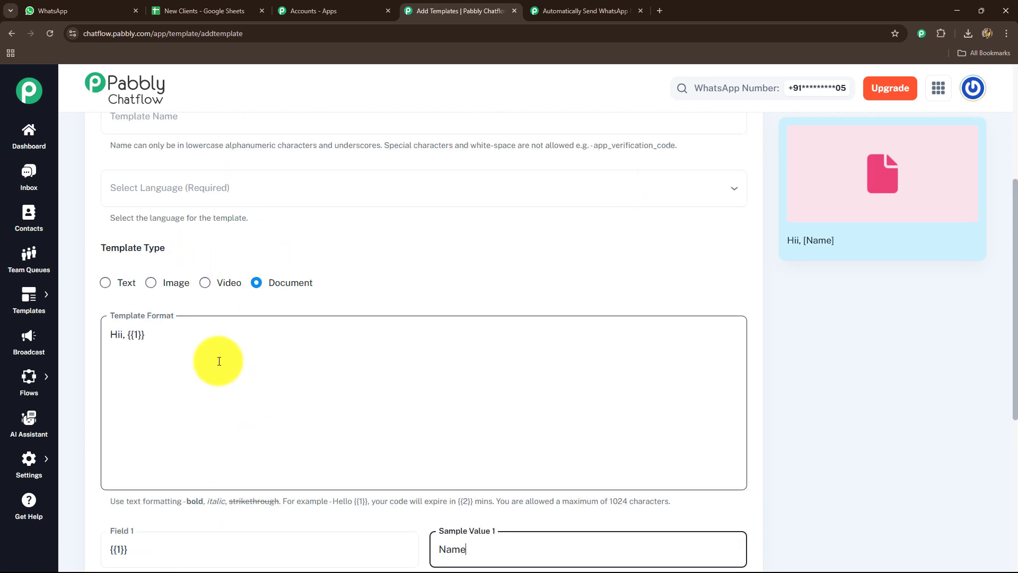
- Leave the new template form without submitting it and check the smartbooks_solutions template's type and approval status in the templates list
scroll(234, 425, down, 6)
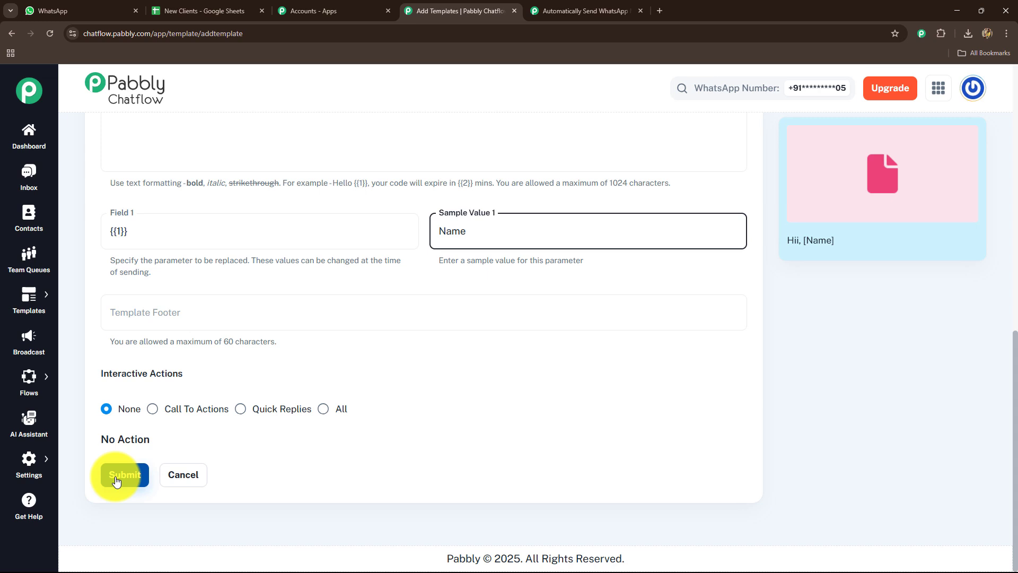
scroll(677, 421, up, 10)
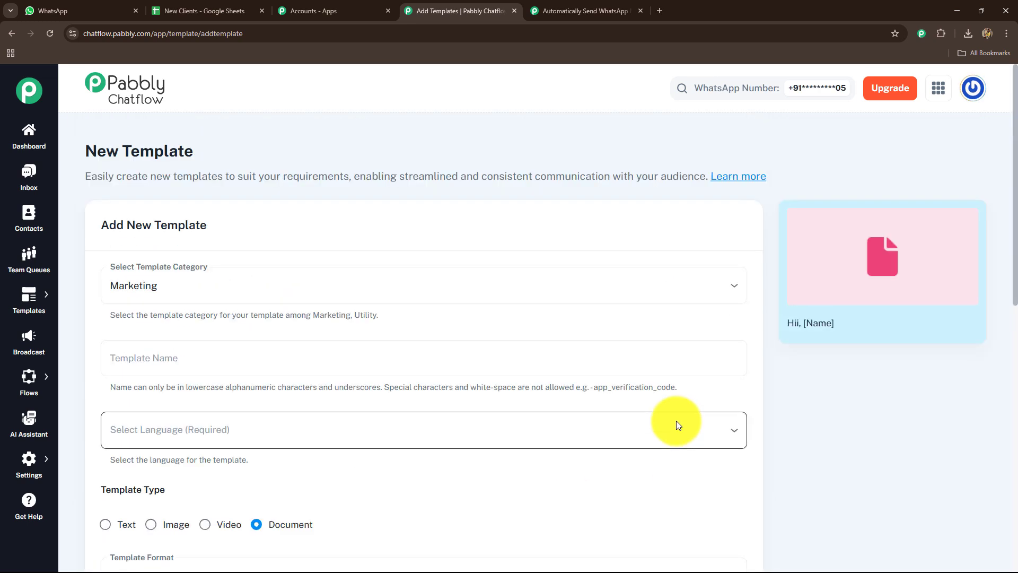
click(11, 34)
scroll(408, 372, down, 4)
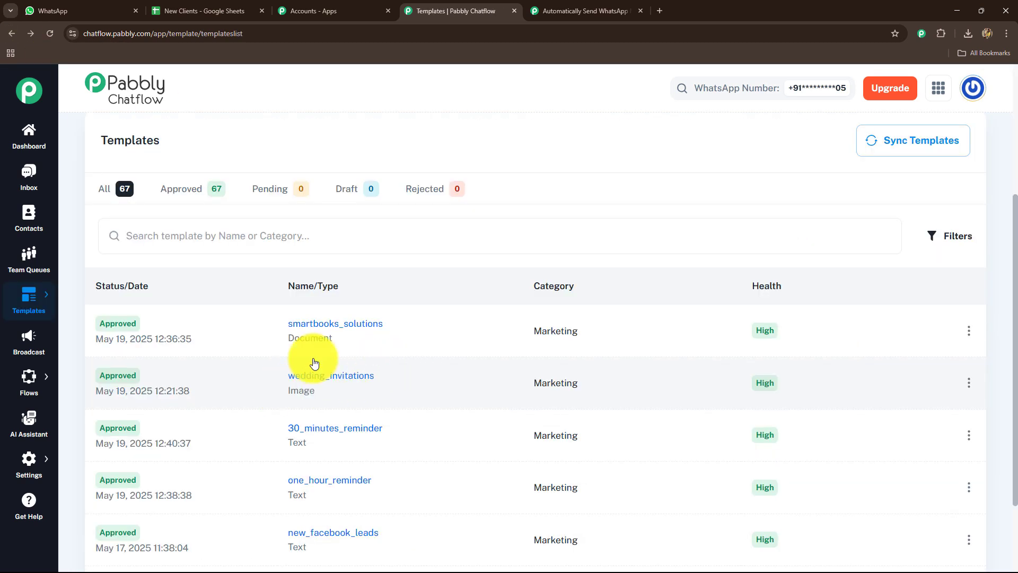
mouse_move(297, 338)
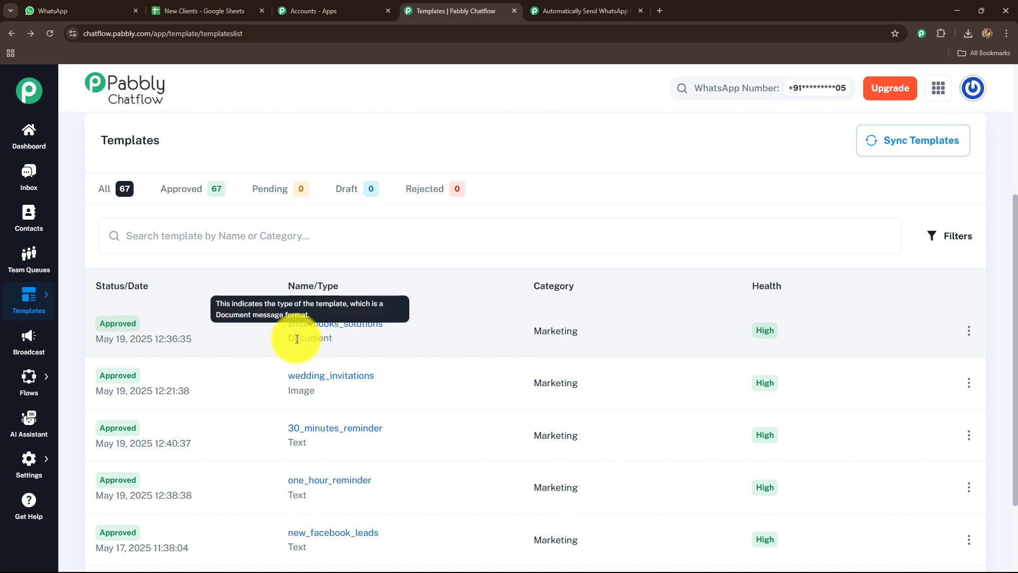
mouse_move(118, 335)
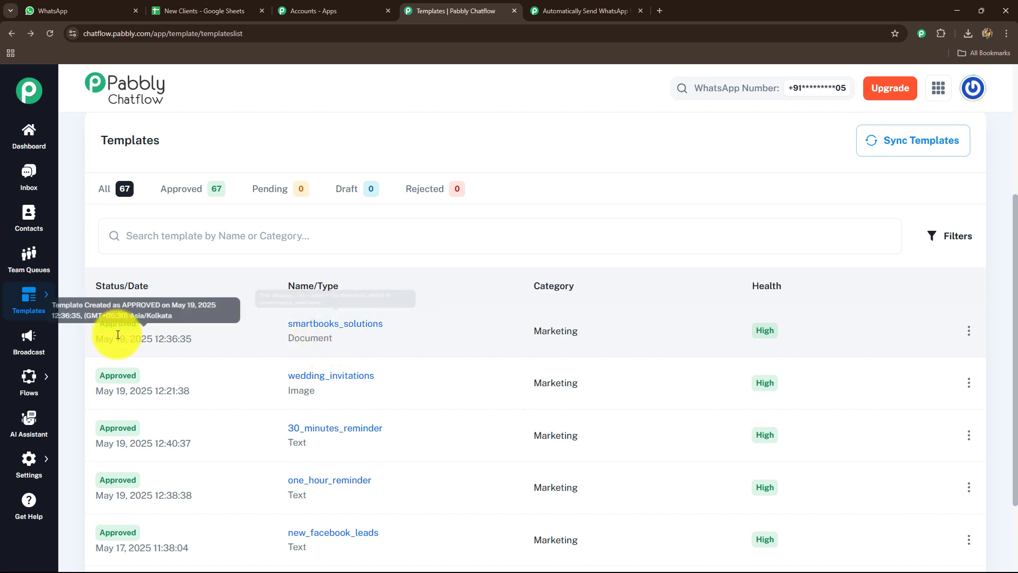
- Switch to the Pabbly Connect workflow and select smartbooks_solutions as the template name for the Send Template Message action
click(572, 8)
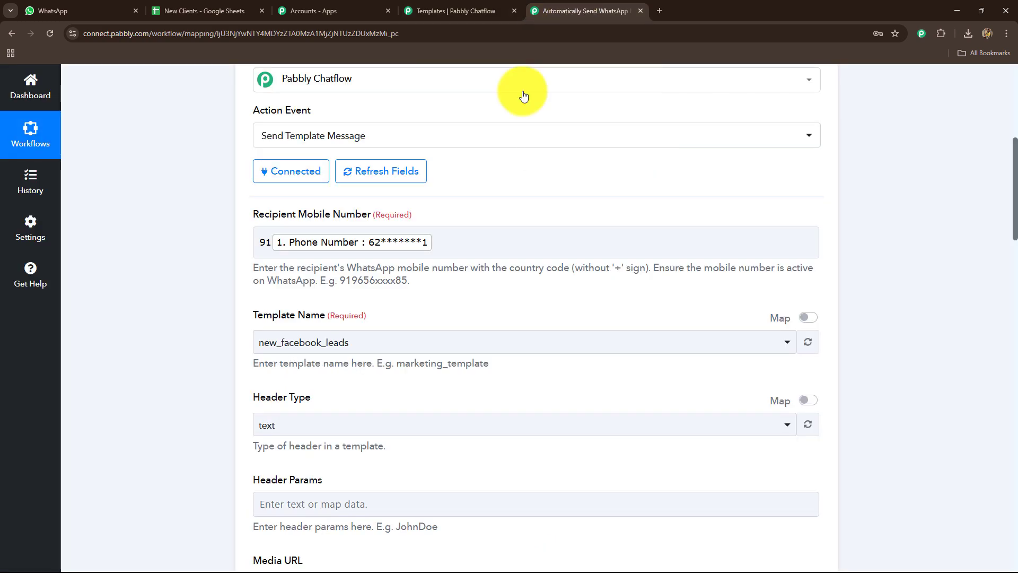
scroll(363, 314, down, 4)
scroll(360, 302, up, 2)
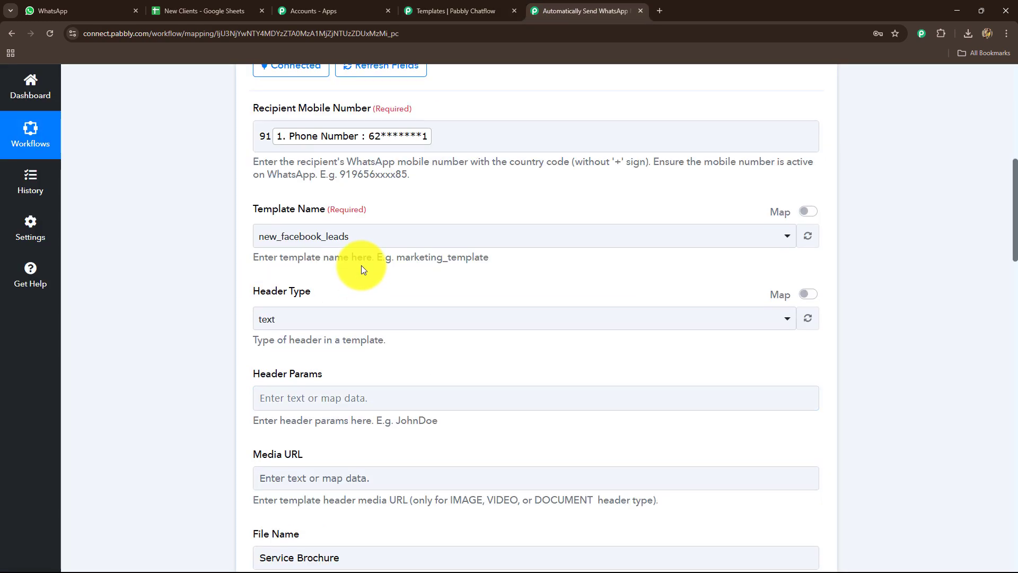
click(362, 236)
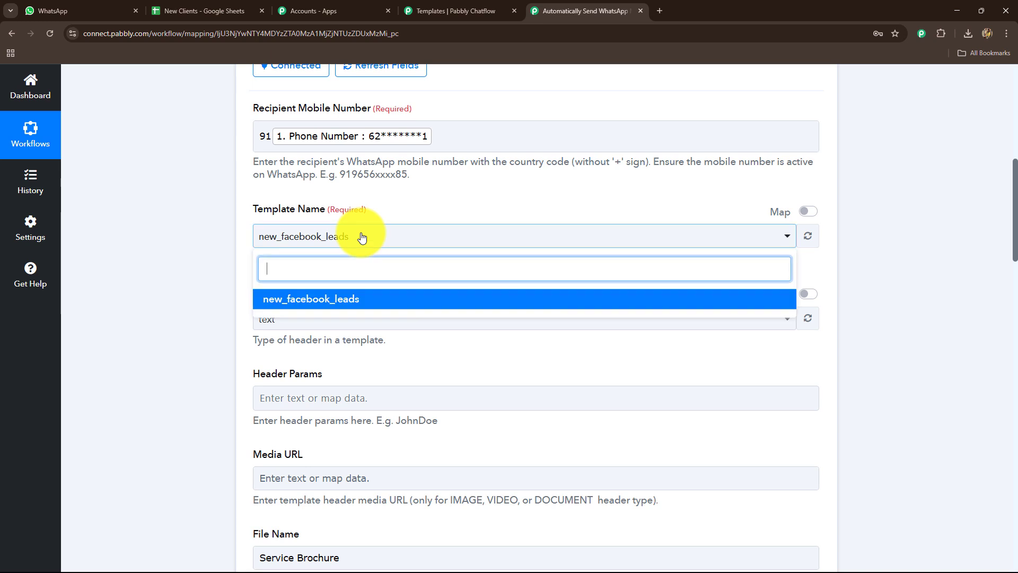
key(Return)
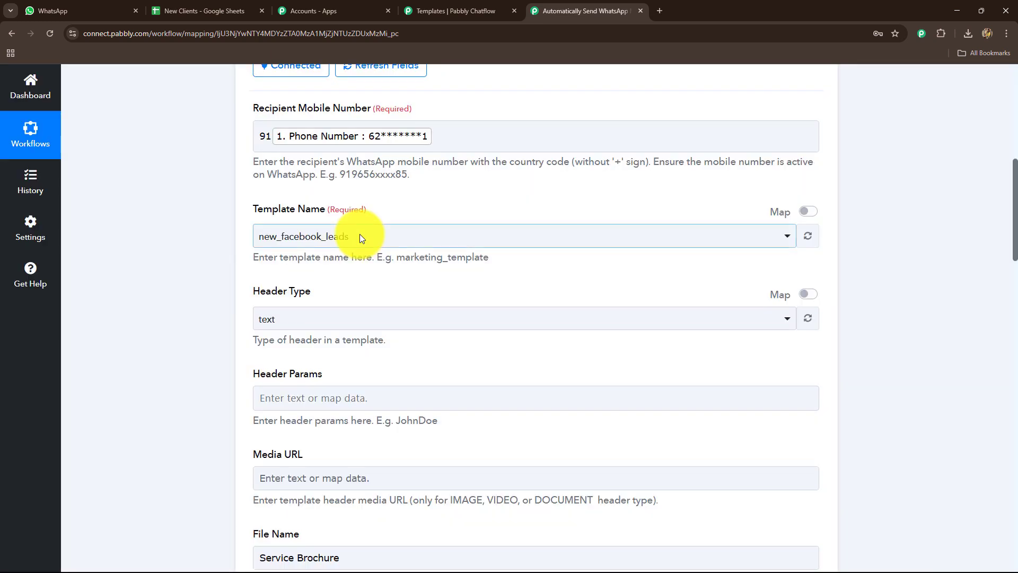
click(360, 236)
text(sm)
click(324, 302)
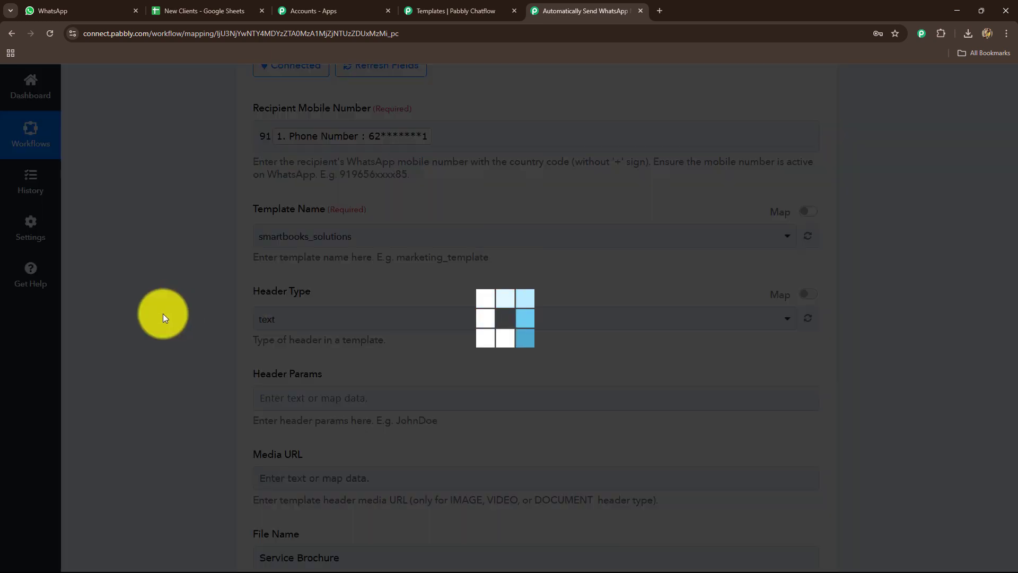
- Review the fields loaded for the selected template, including header type, header params, media URL and file name
scroll(256, 288, down, 8)
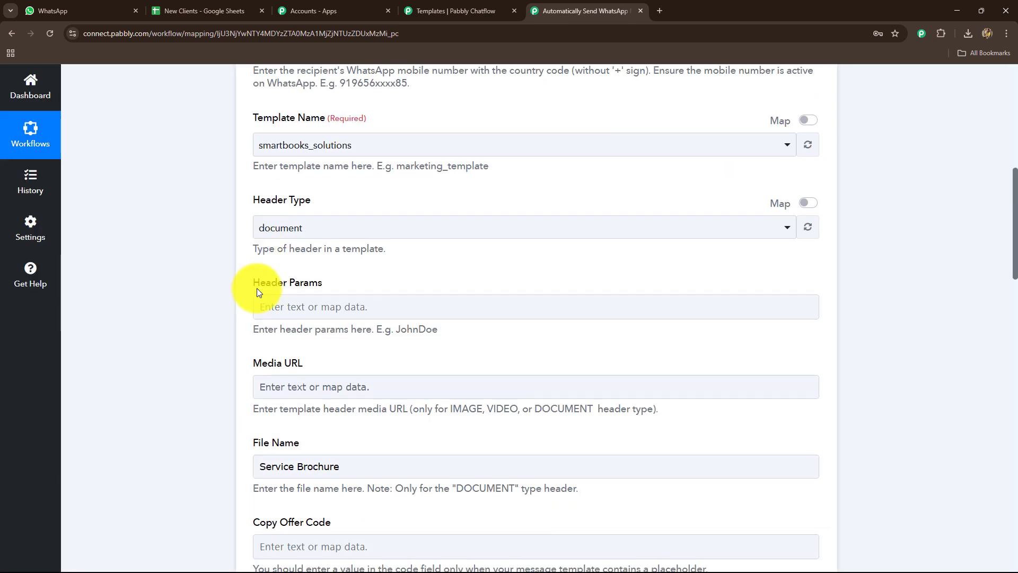
scroll(256, 288, up, 10)
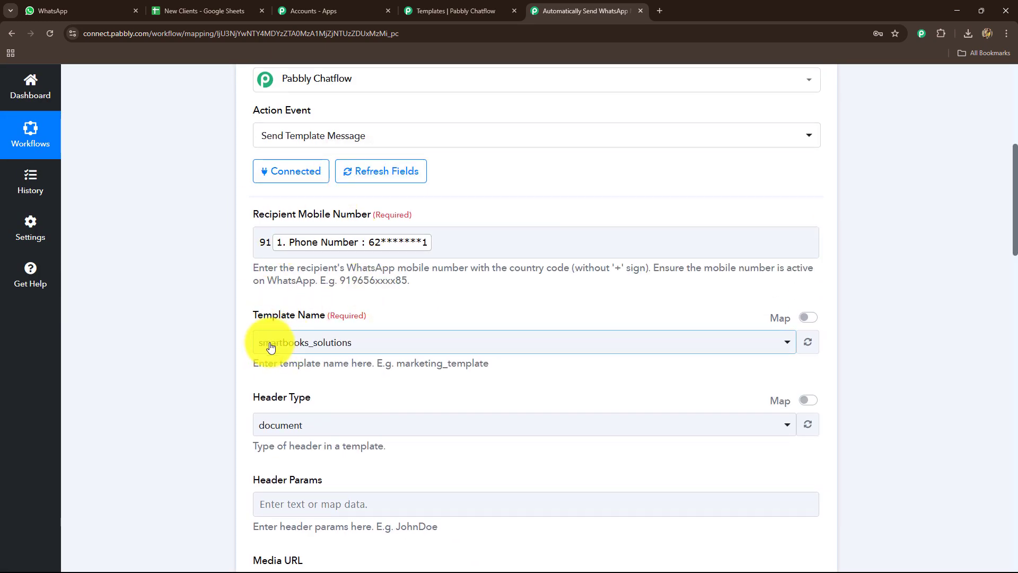
scroll(265, 328, down, 6)
scroll(356, 281, up, 4)
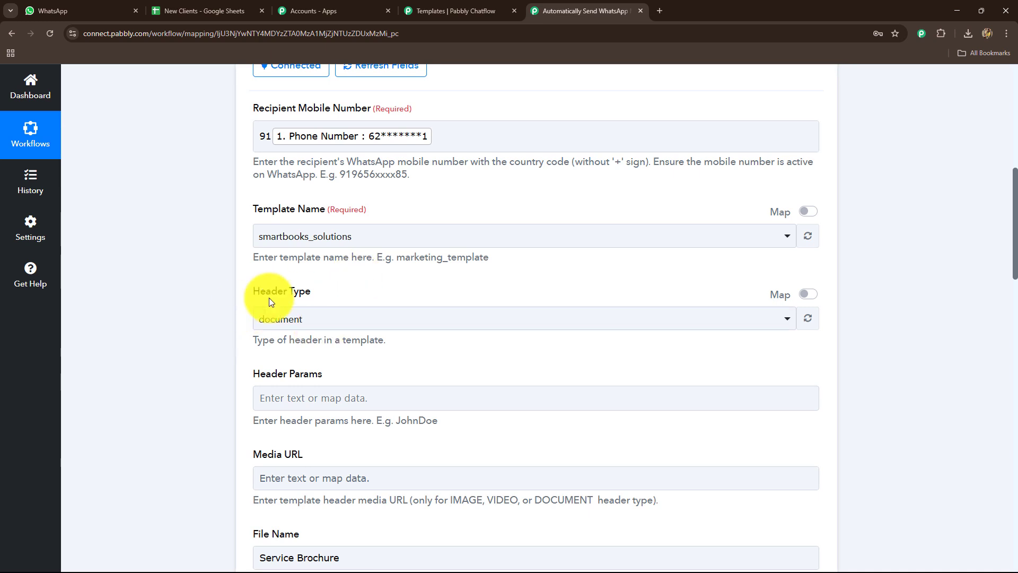
scroll(231, 410, down, 2)
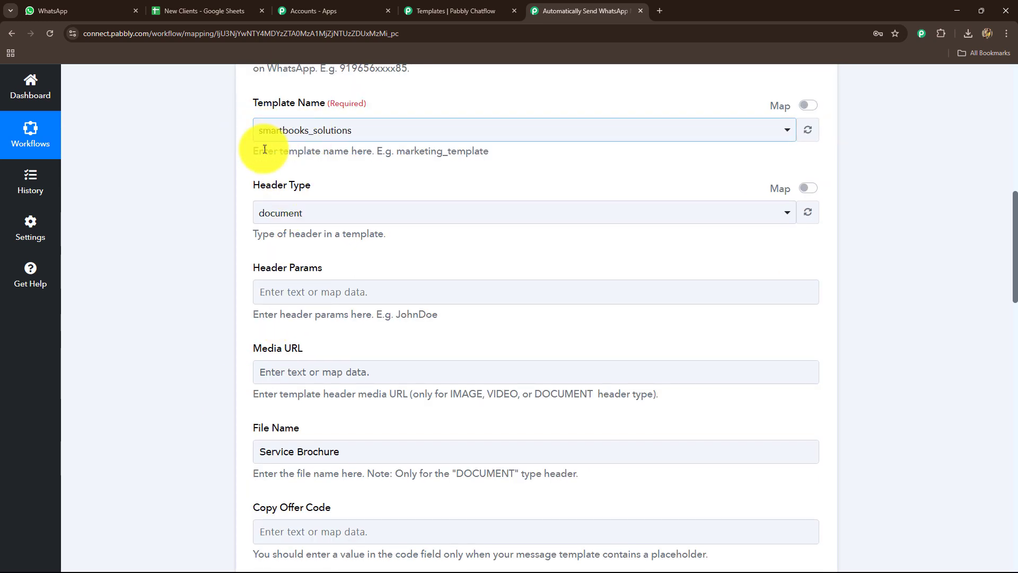
scroll(265, 354, down, 2)
click(262, 189)
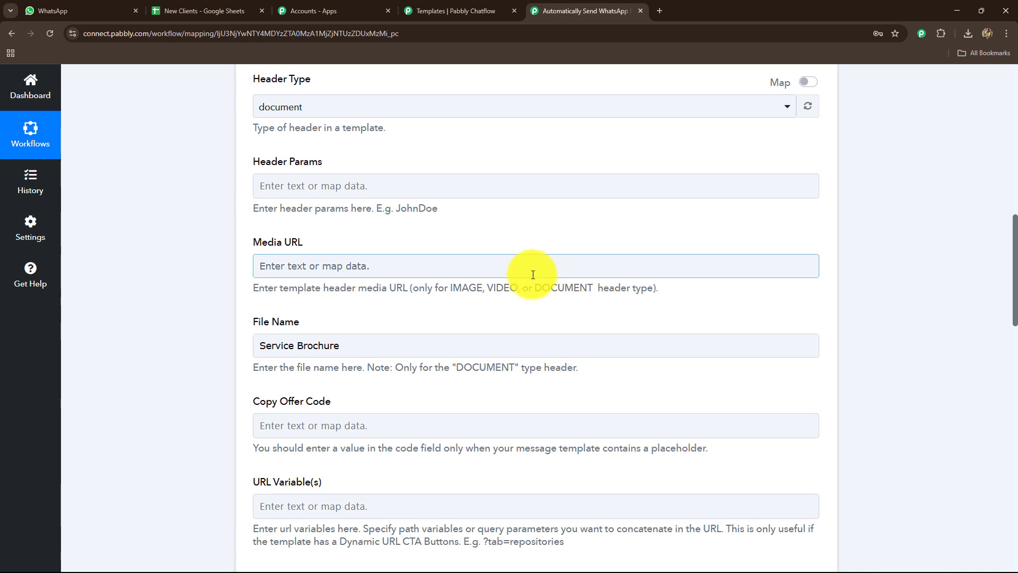
- Clear the placeholder values from the body parameter {{1}} and contact Name fields
scroll(281, 360, down, 2)
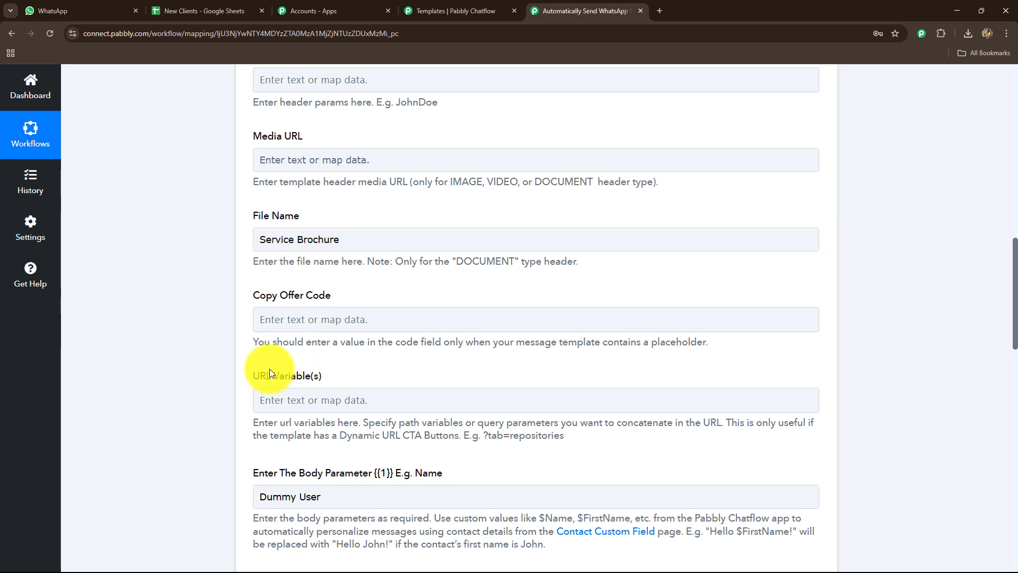
scroll(269, 367, down, 2)
click(286, 212)
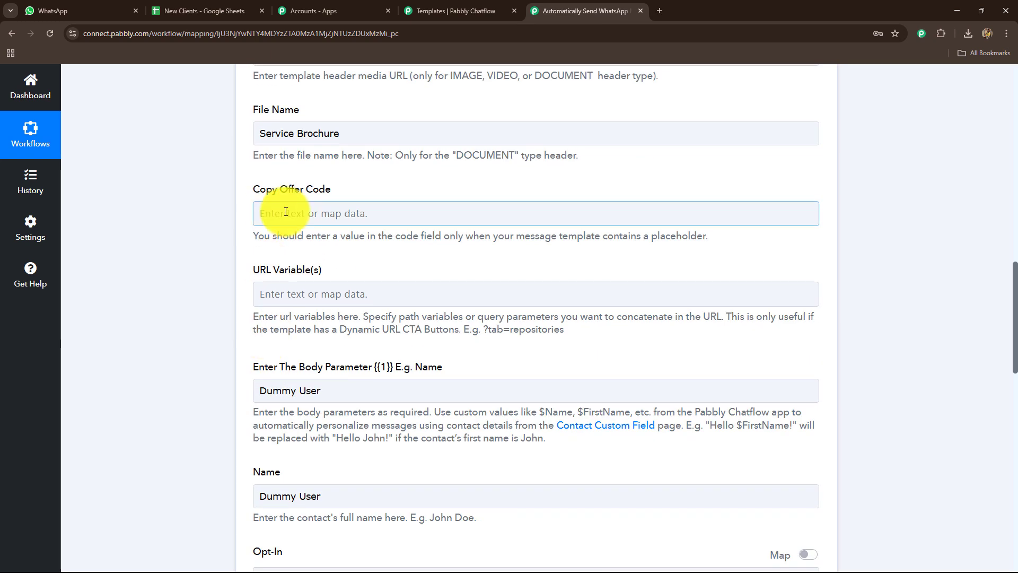
scroll(330, 318, down, 2)
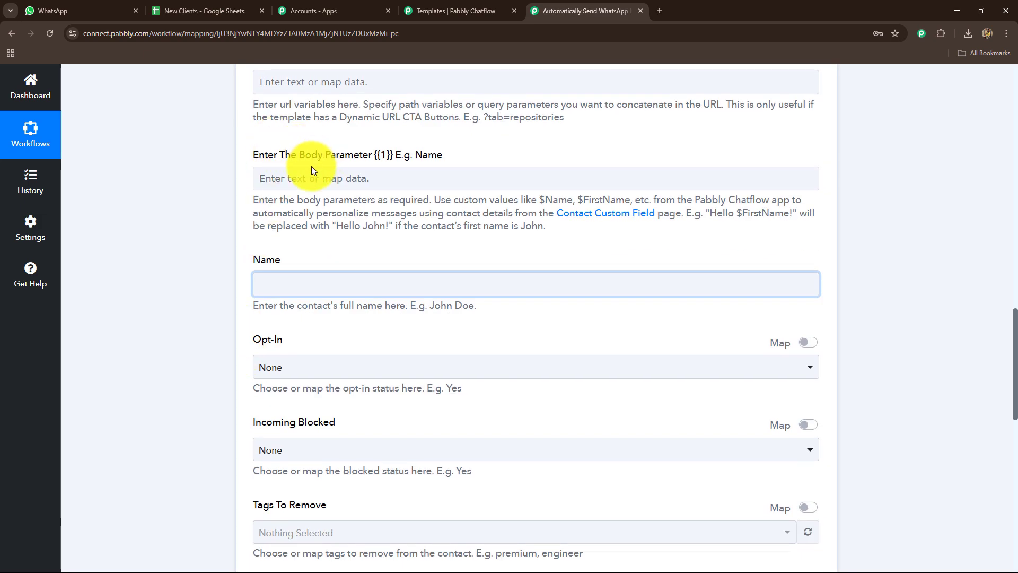
click(140, 332)
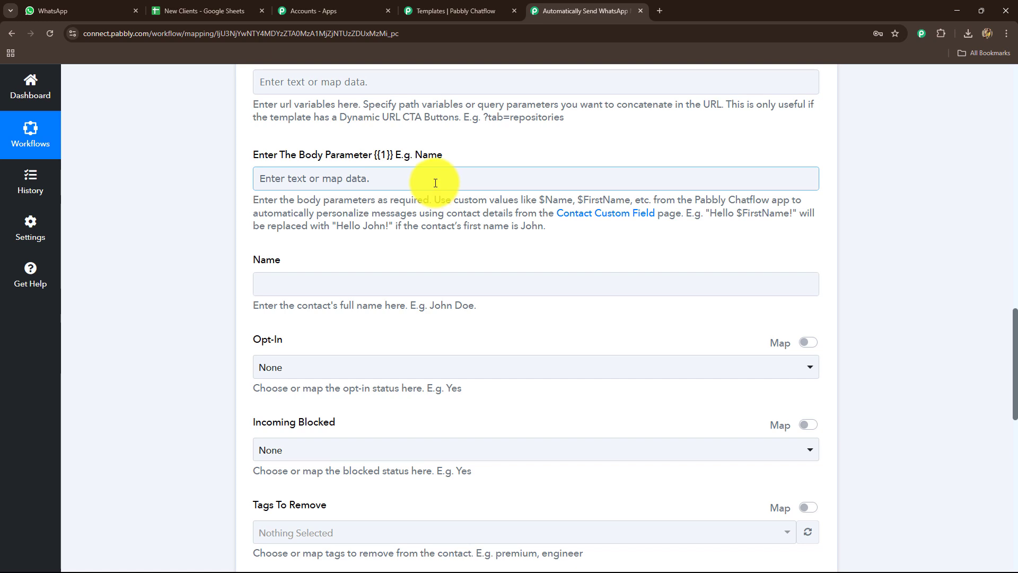
- Map the body parameter {{1}} to the Name value from the Google Sheets trigger step
drag(417, 155, 455, 156)
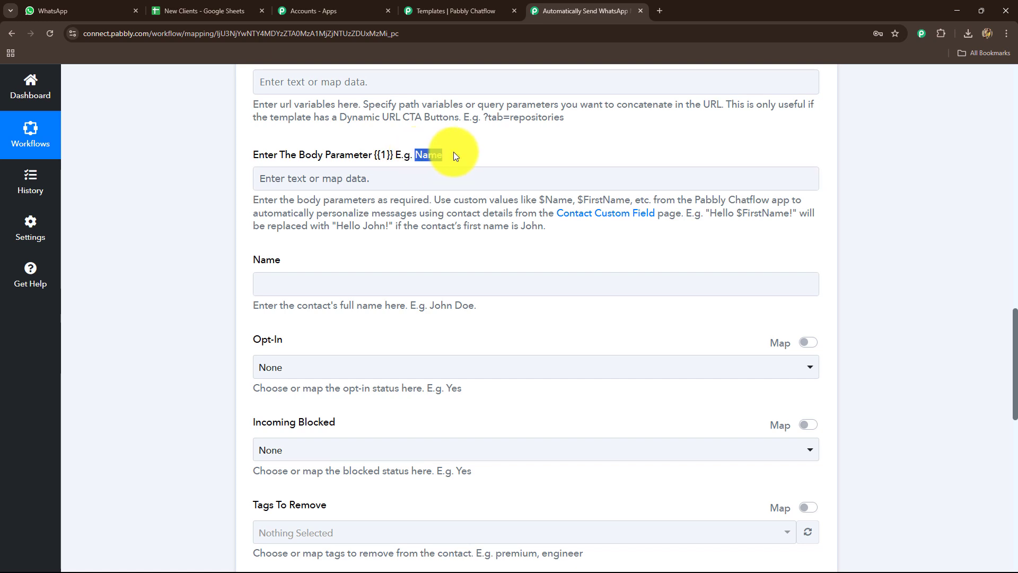
click(368, 185)
click(365, 280)
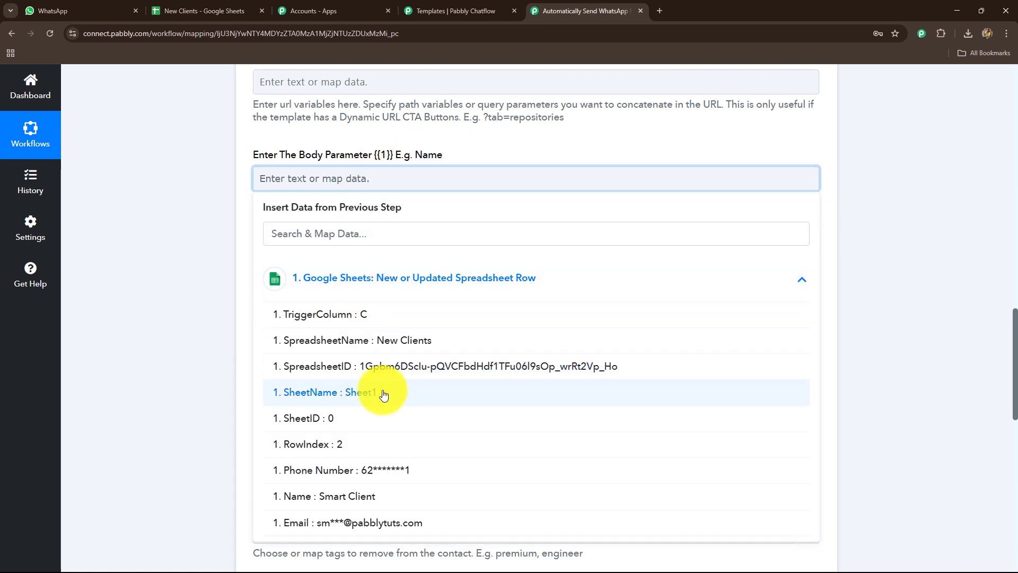
click(366, 499)
click(193, 386)
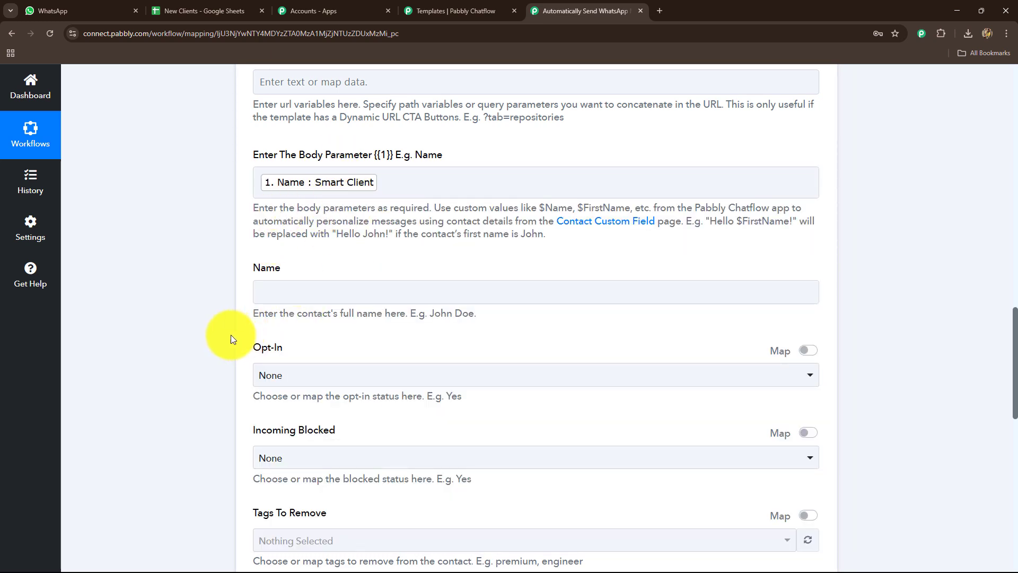
- Map the contact's Name field to the Name value from the Google Sheets trigger step
scroll(228, 334, down, 2)
click(360, 182)
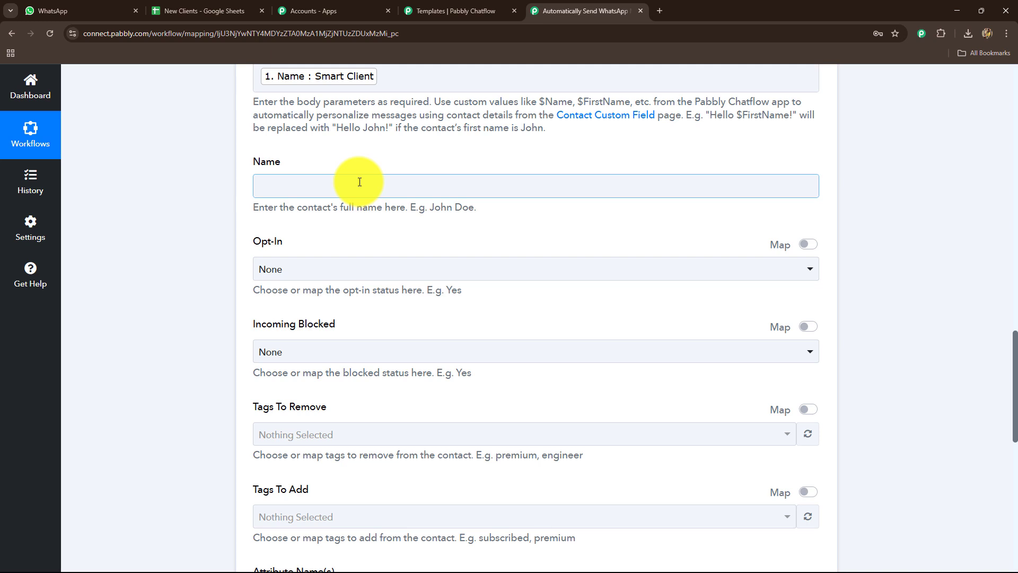
click(198, 181)
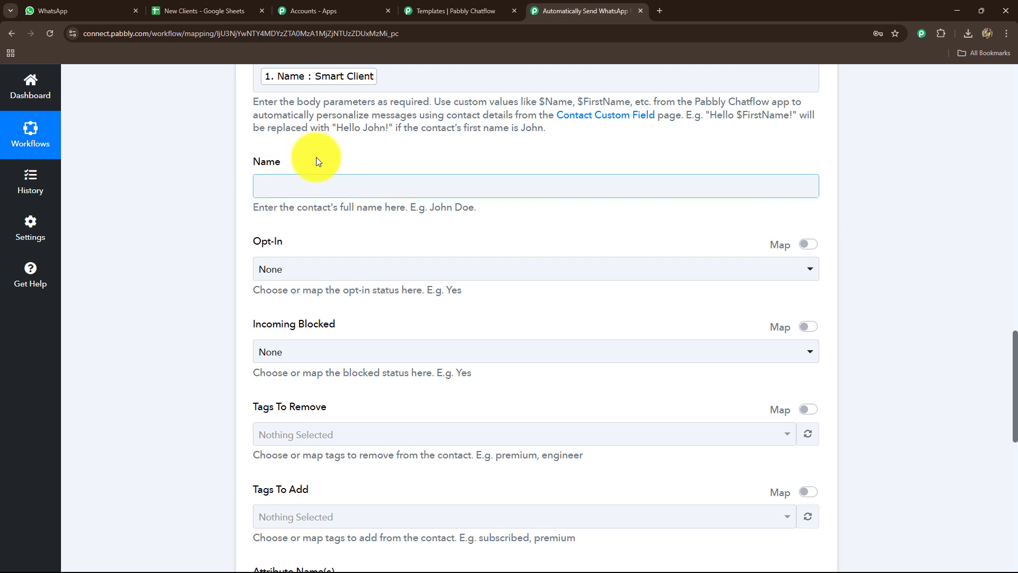
click(300, 195)
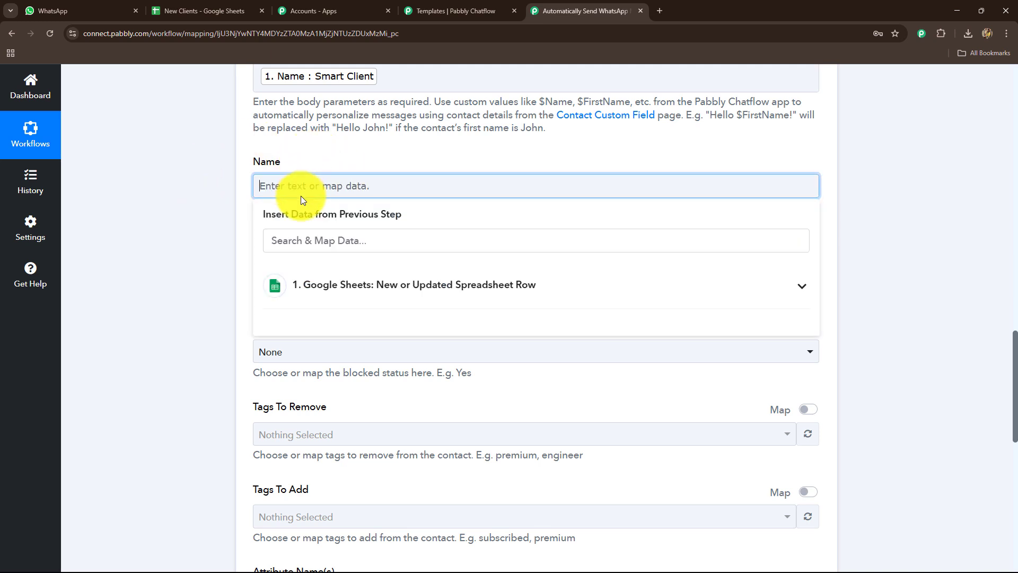
click(346, 292)
click(196, 353)
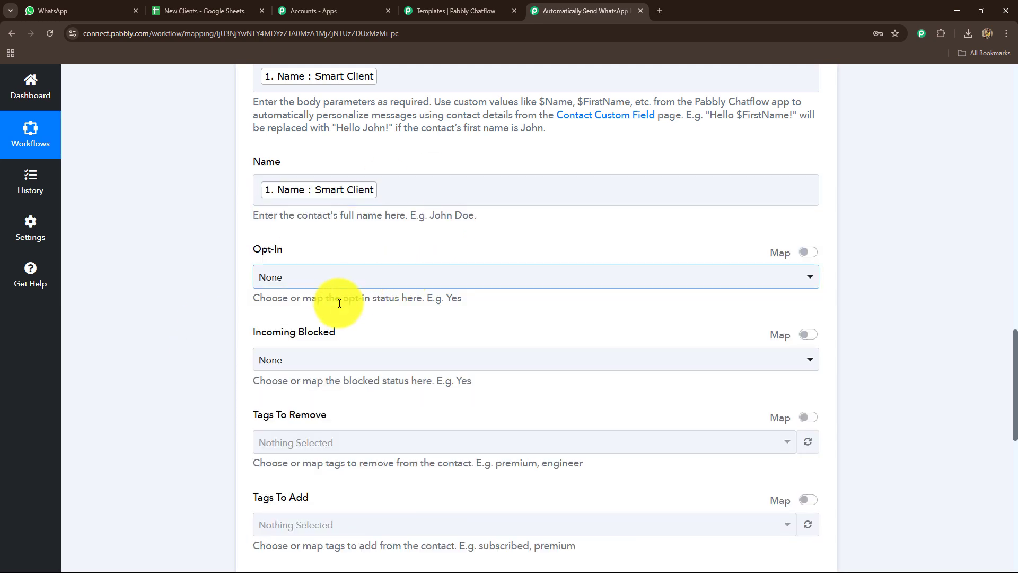
scroll(336, 302, down, 5)
scroll(337, 298, down, 3)
scroll(337, 296, up, 10)
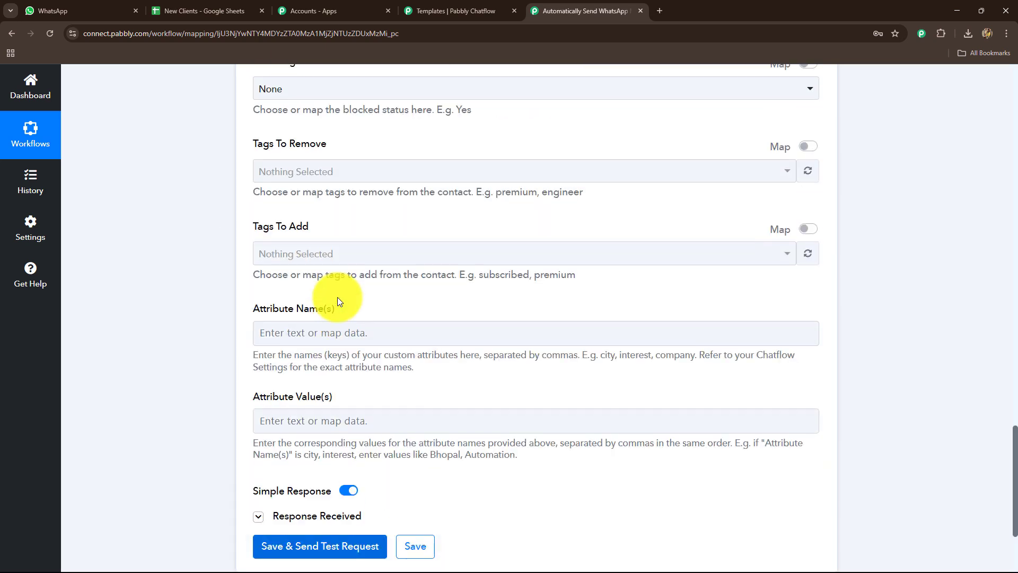
scroll(340, 295, up, 7)
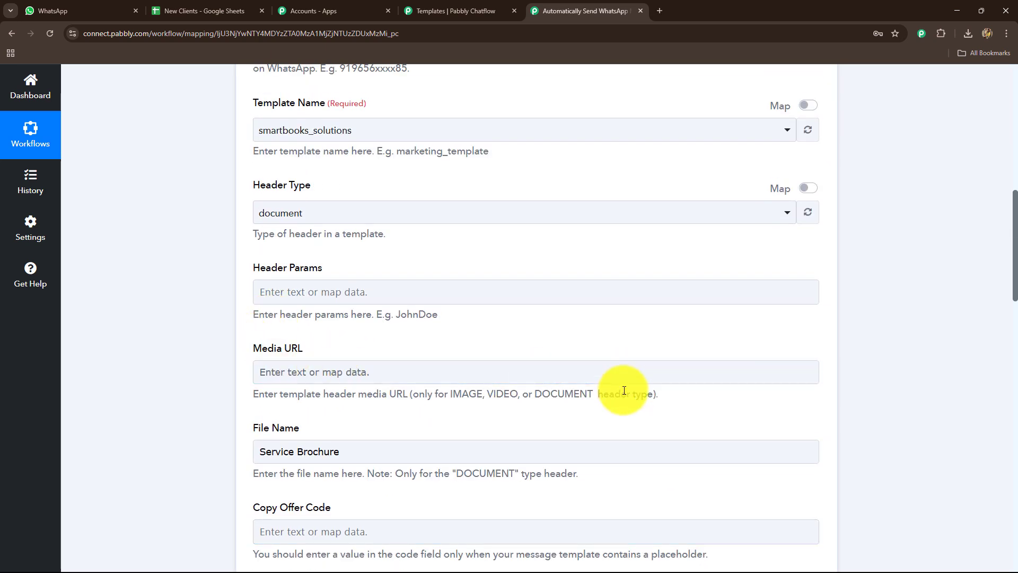
click(581, 368)
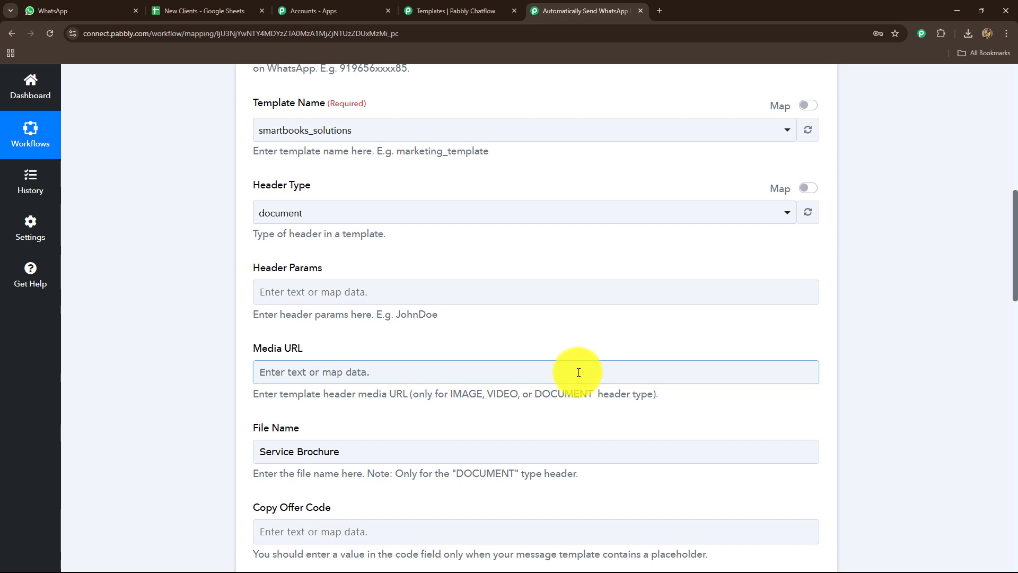
text(https://assets-chatflow.pabbly.com/production/public/63b3cbe0c7f5802cc8d9a1e0/2025-05-19/file/26d70eef-85e8-4587-a21e-6d24ac26de66.pdf)
scroll(467, 334, down, 1)
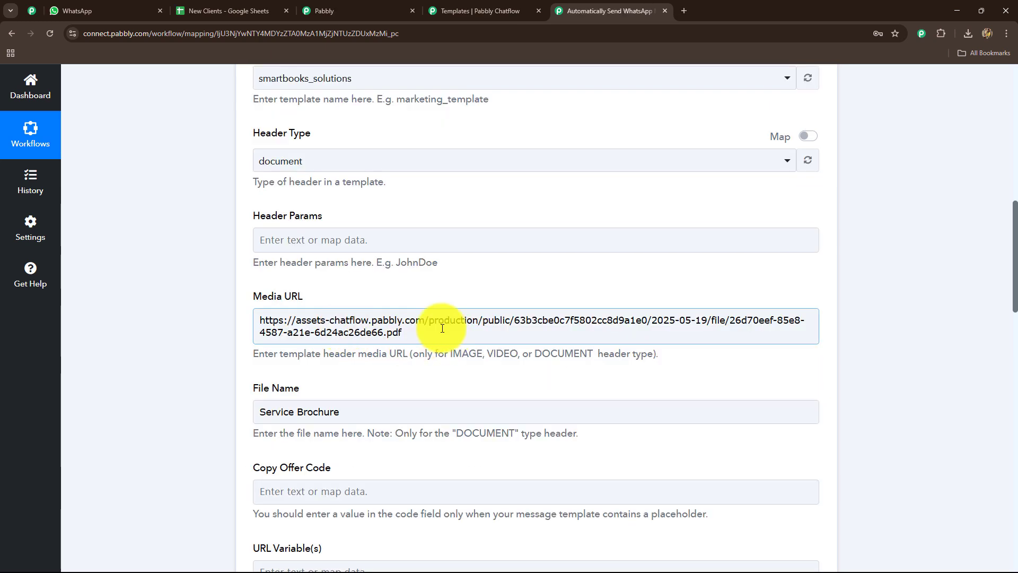
- Save the action and send a test request, then check the message result and recipient number in the response
scroll(408, 395, down, 15)
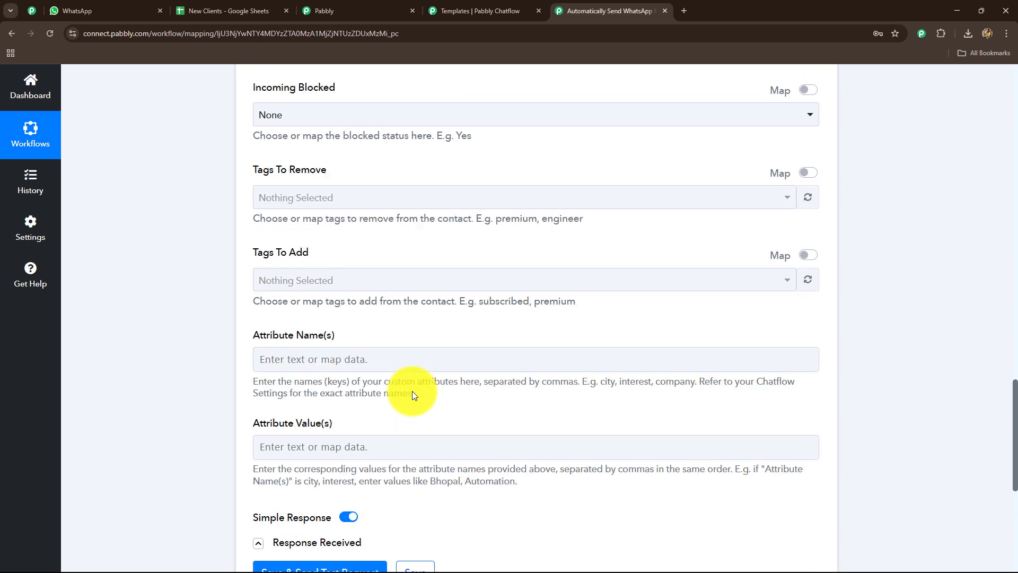
scroll(412, 390, down, 5)
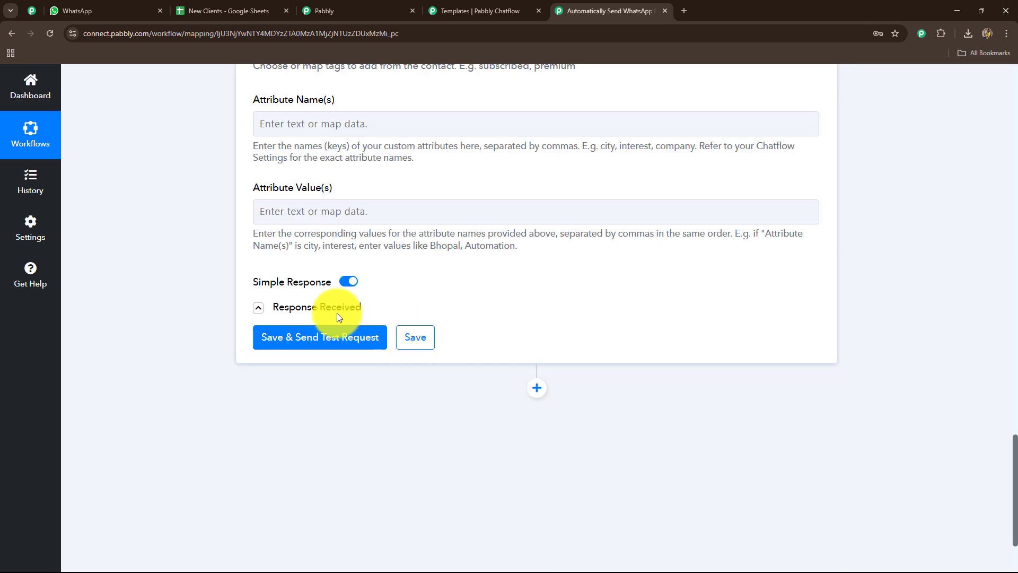
click(301, 344)
scroll(852, 341, down, 2)
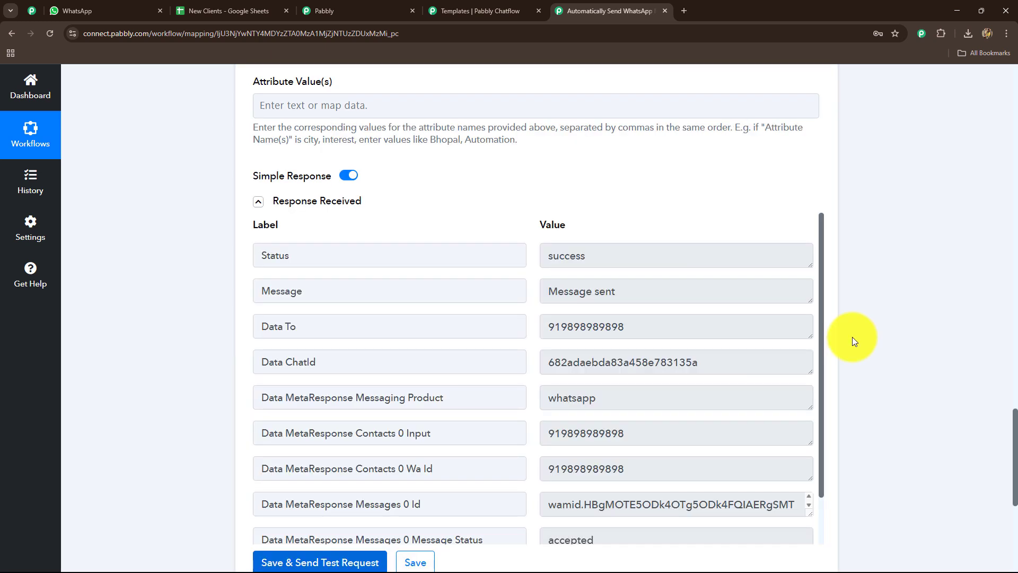
drag(672, 291, 495, 293)
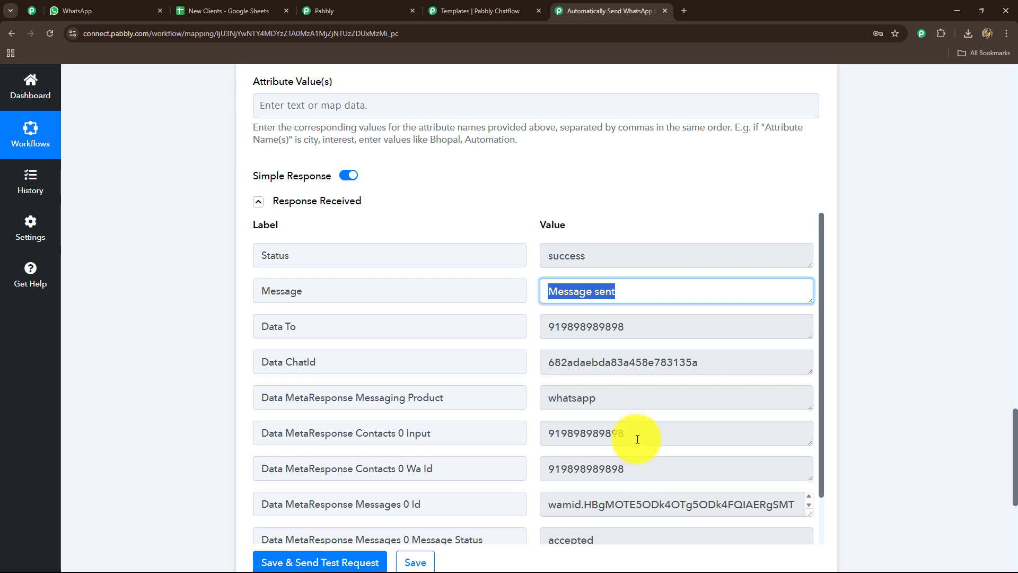
drag(638, 438, 517, 436)
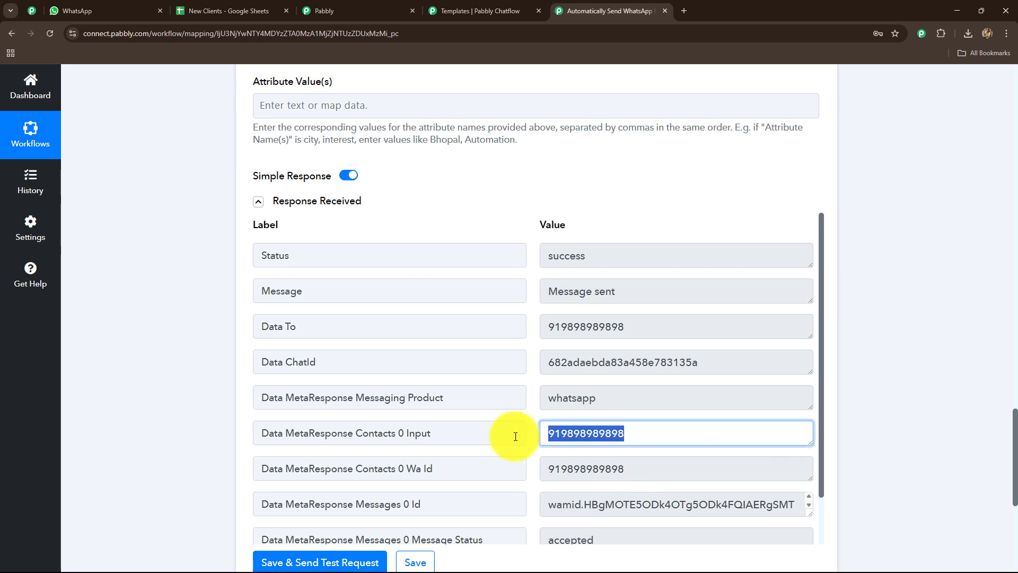
- Check the received brochure message in WhatsApp Web, and collapse the Pabbly Chatflow action step back in the Pabbly Connect workflow
key(ctrl+2)
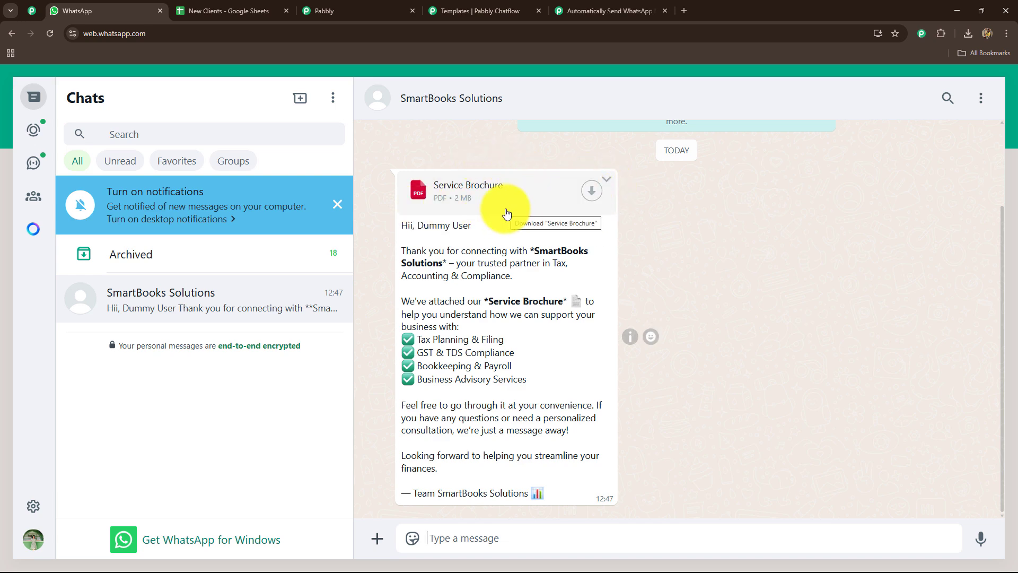
click(610, 10)
scroll(818, 317, up, 15)
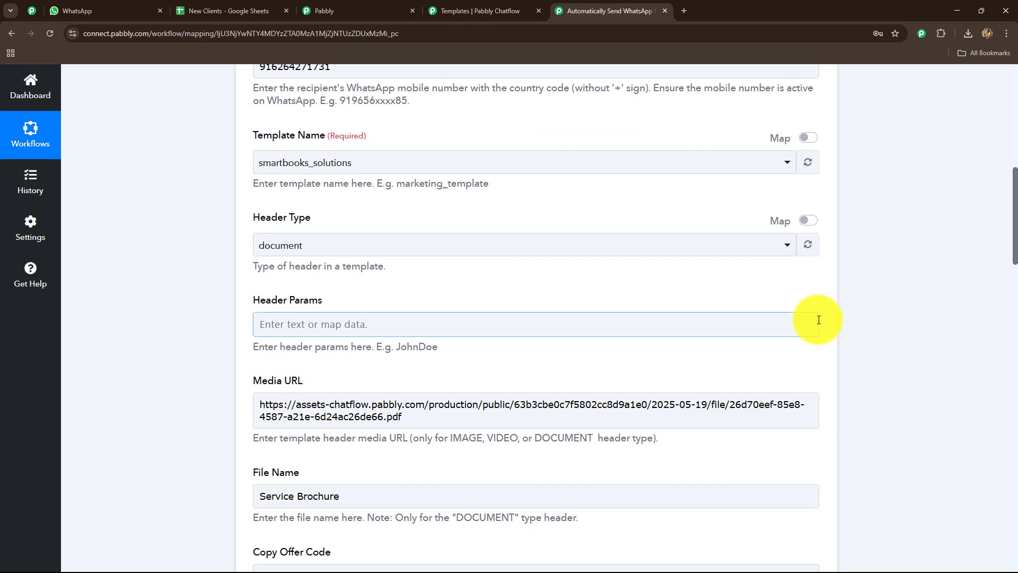
click(816, 362)
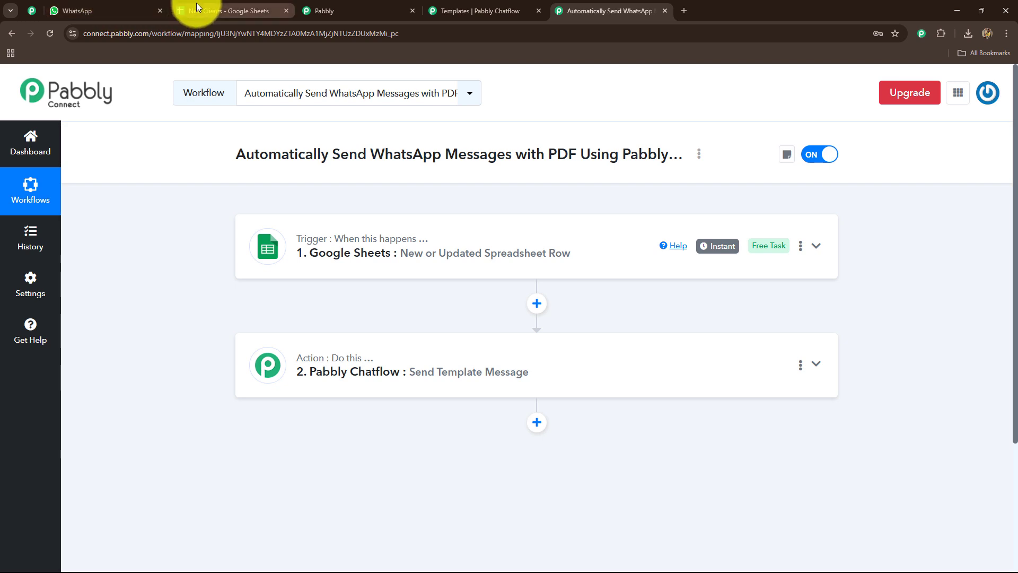
- Switch to the New Clients spreadsheet in Google Sheets and set its zoom to 125%
click(213, 11)
click(154, 120)
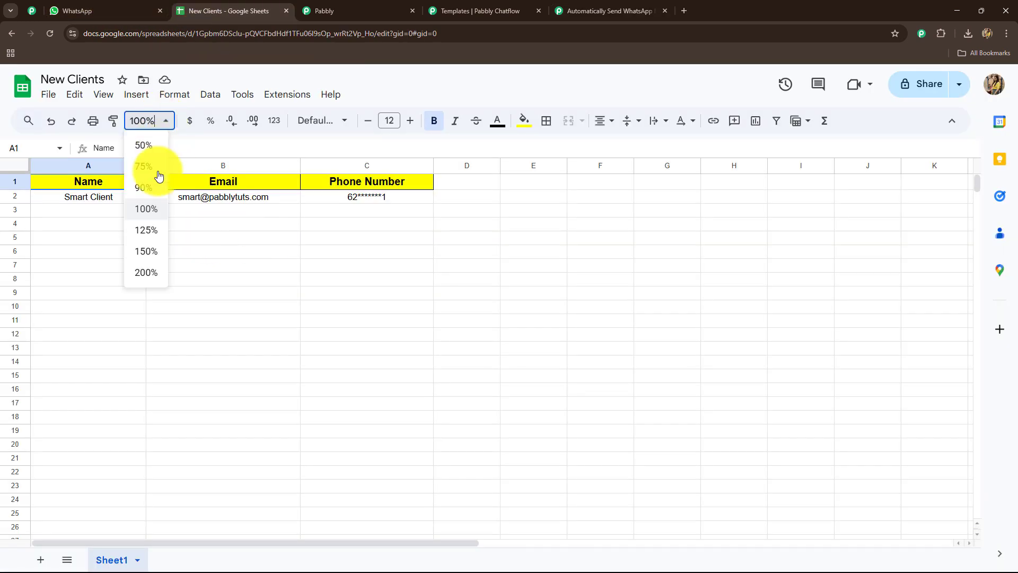
click(145, 231)
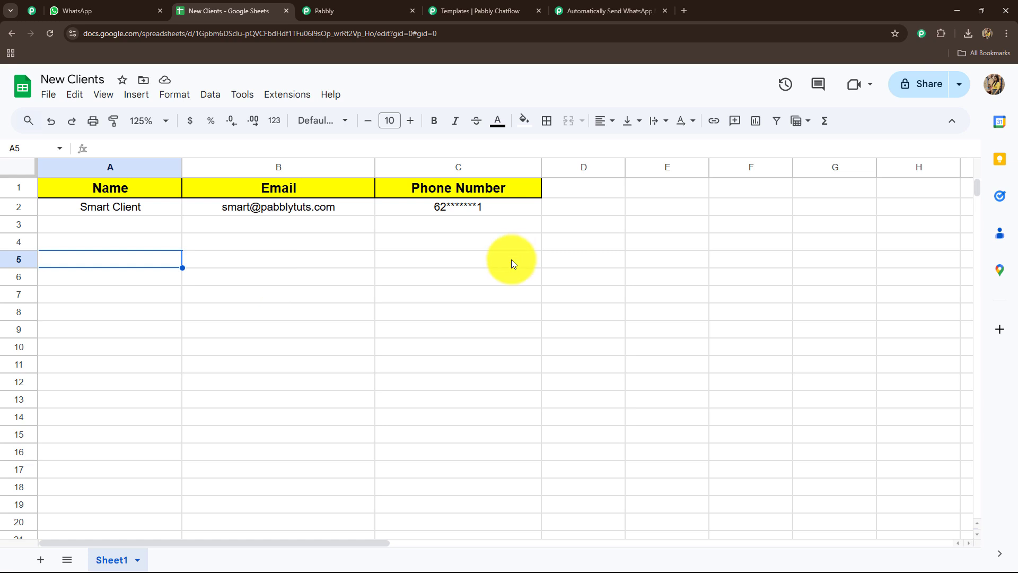
- Run Send On Event from the Pabbly Connect Webhooks add-on in the New Clients sheet, and return to the Pabbly Connect workflow
click(477, 294)
click(287, 94)
mouse_move(297, 249)
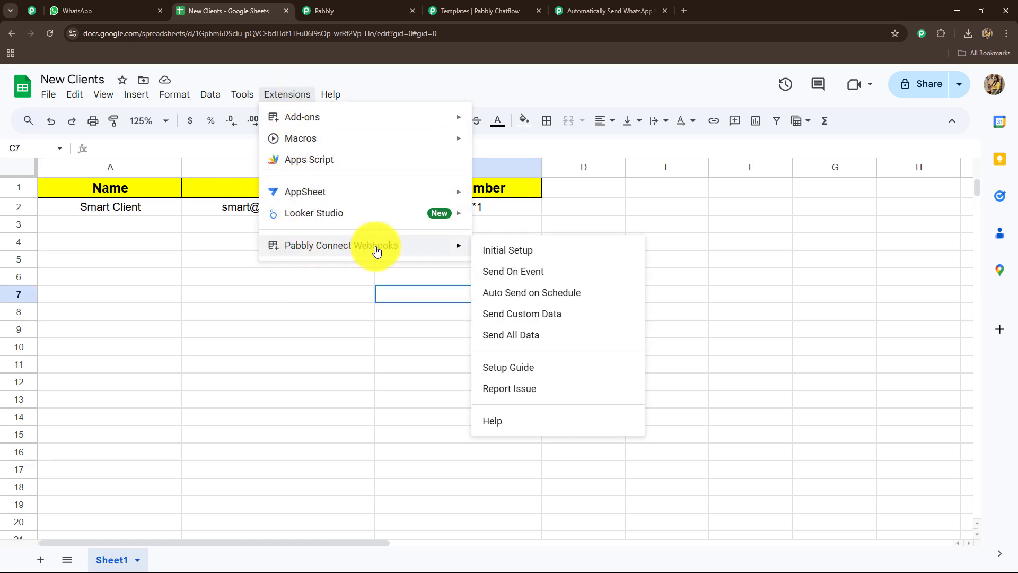
click(493, 271)
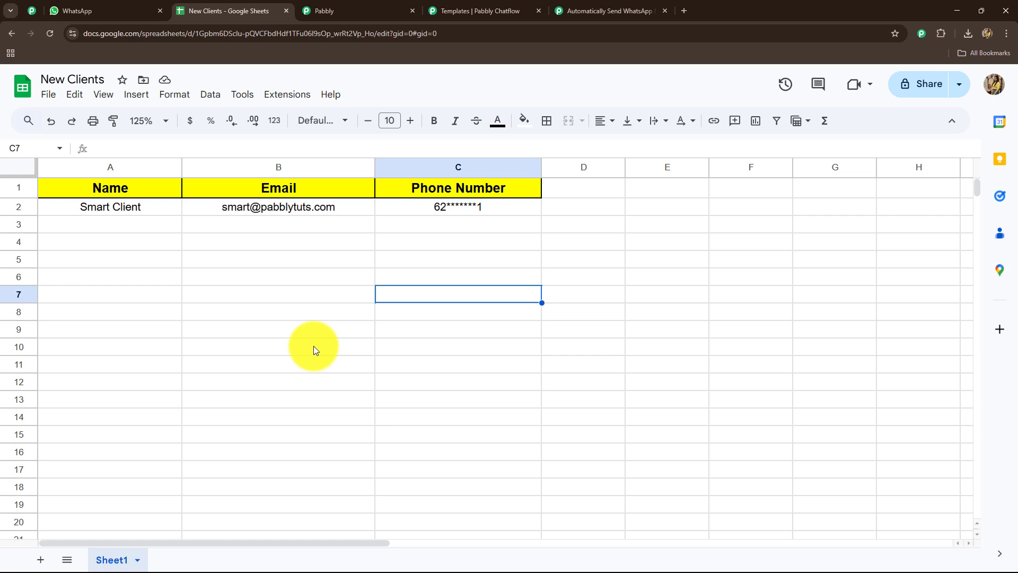
click(584, 9)
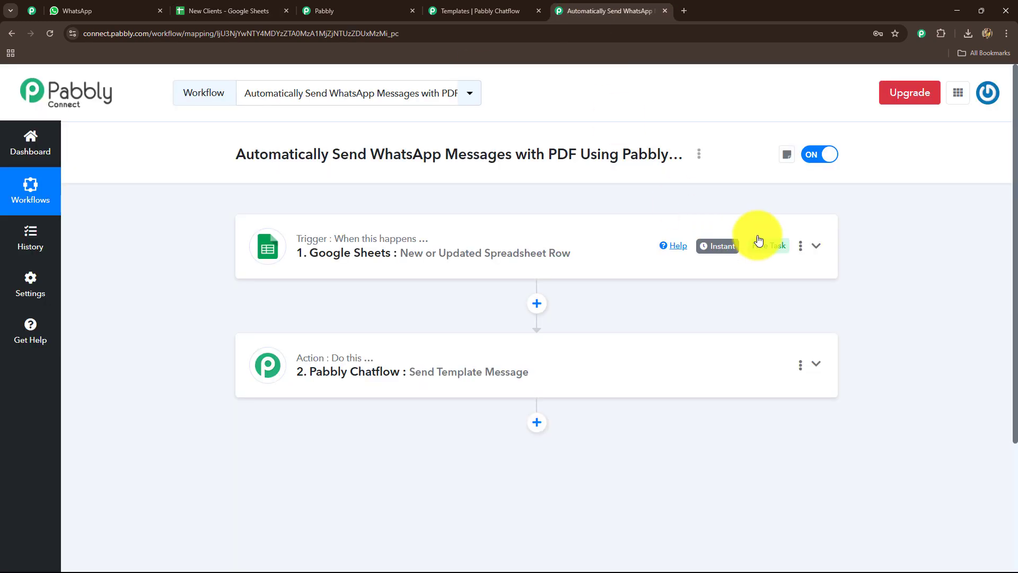